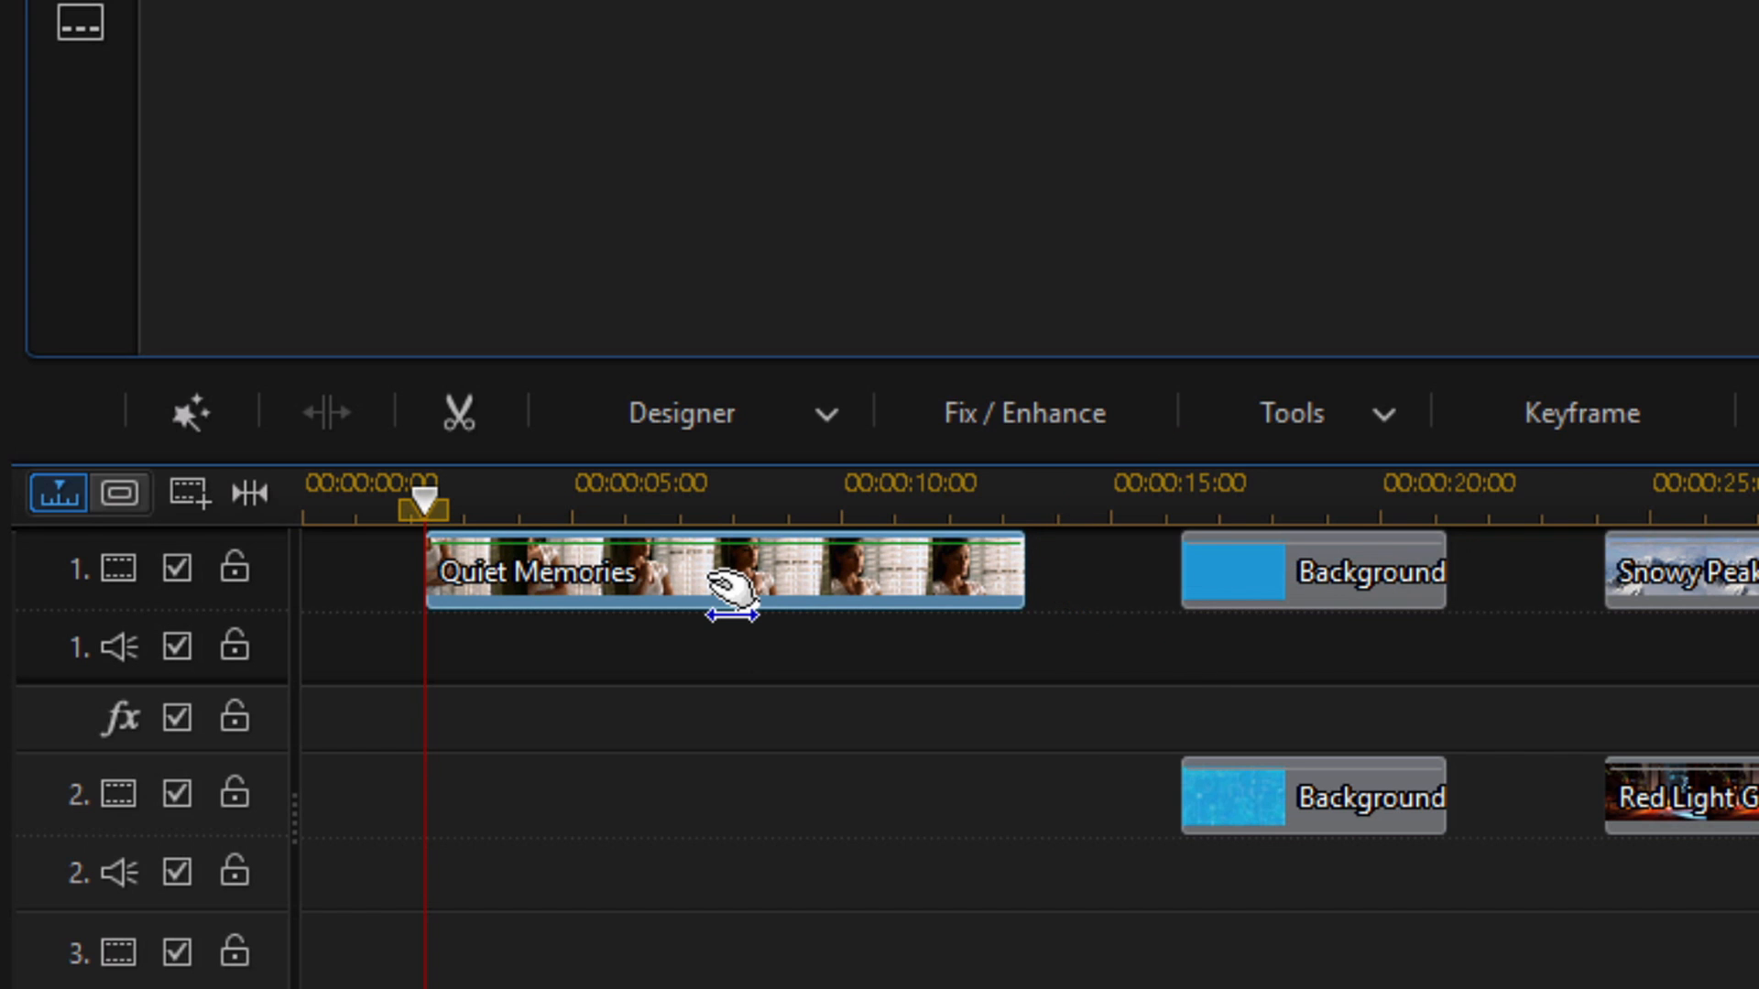
# Step: Open the Blending Effect Designer from the timeline Tools menu
pyautogui.click(1362, 416)
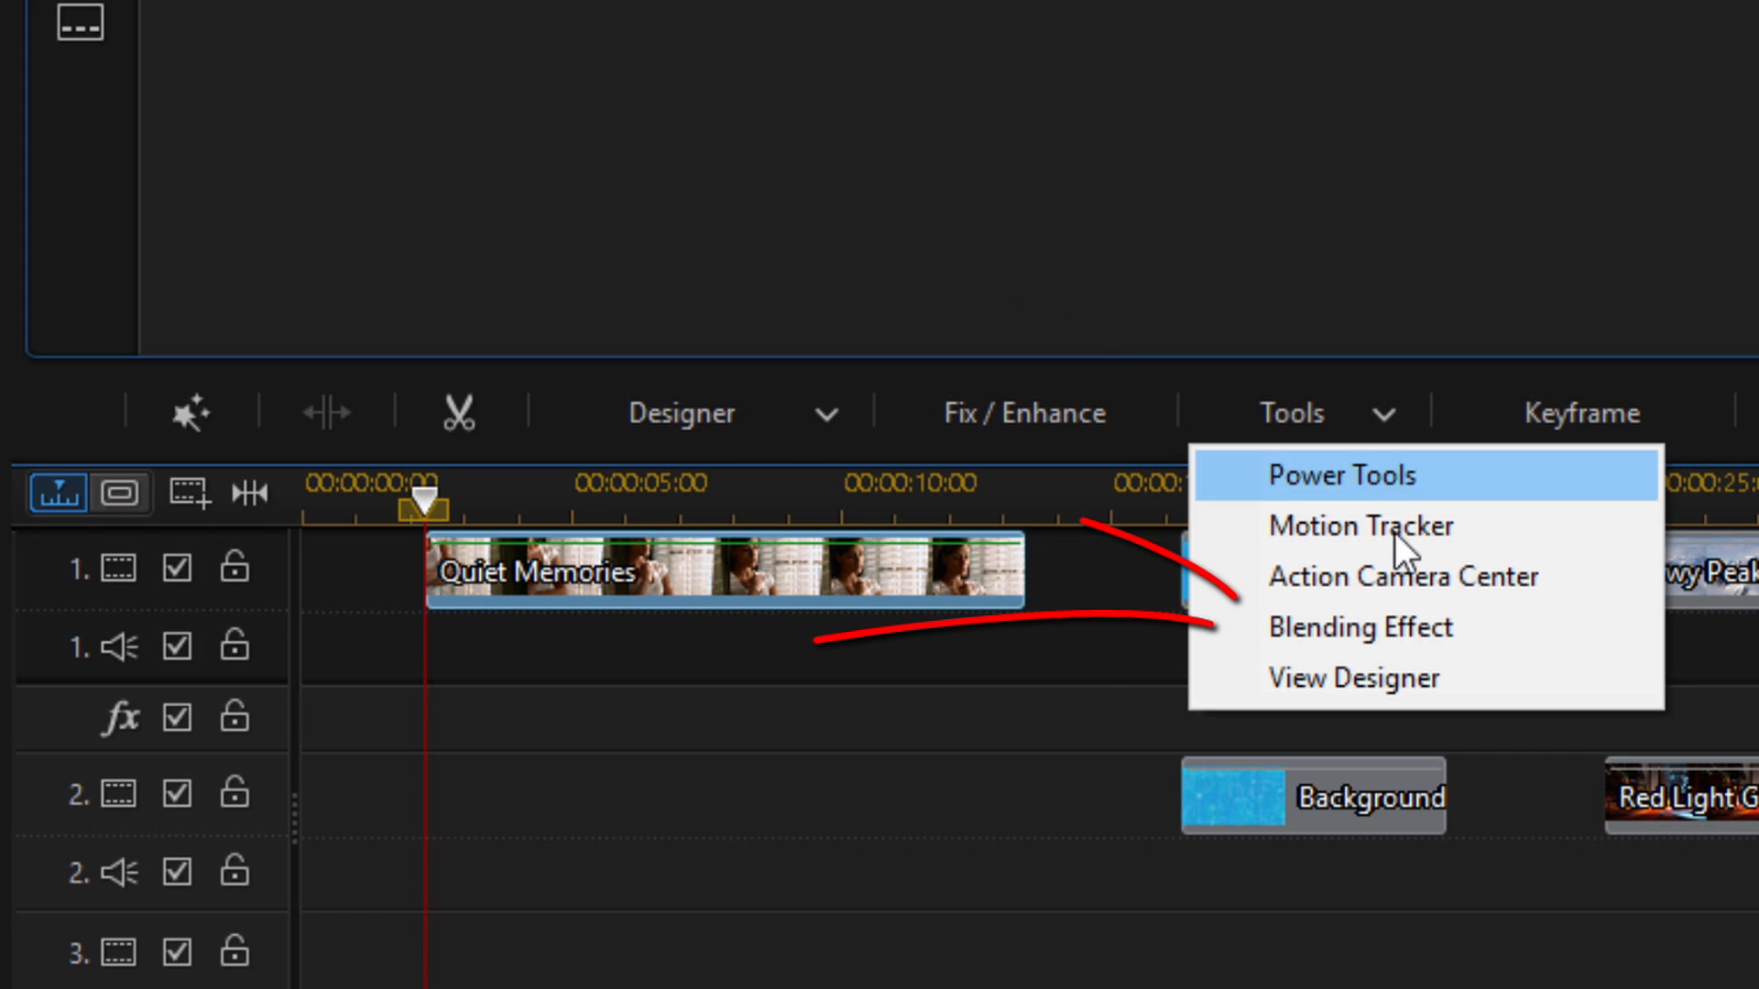
pyautogui.click(1493, 630)
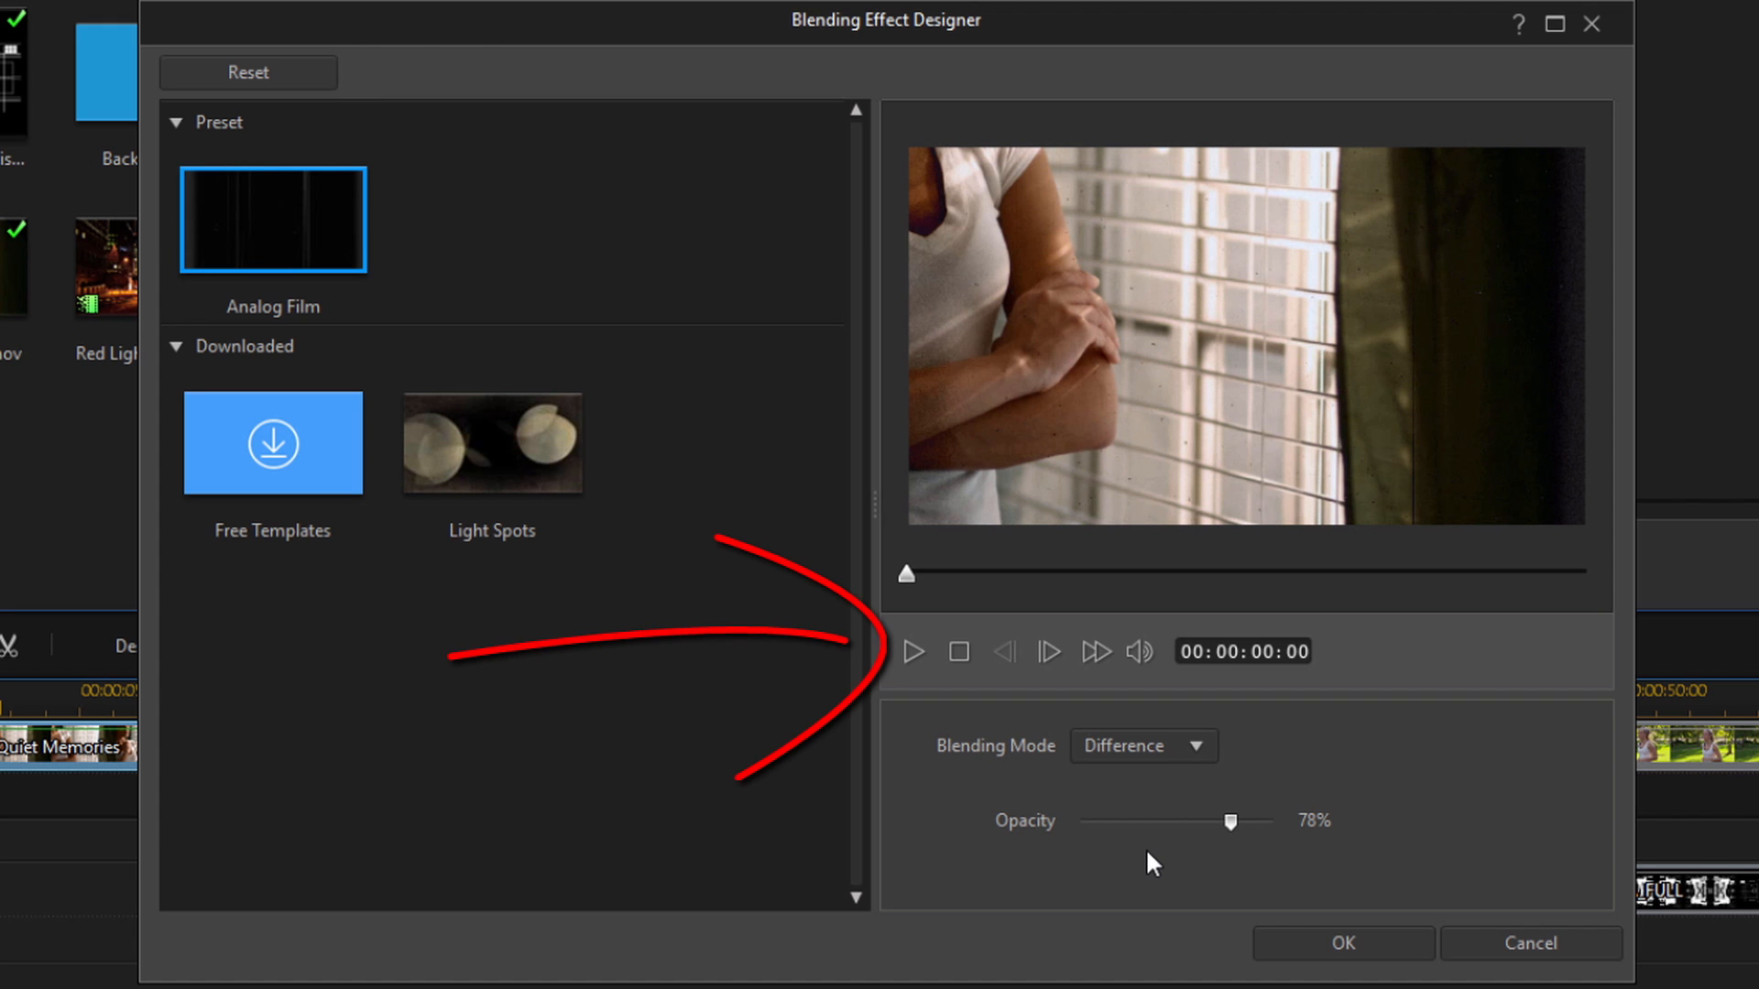
pyautogui.click(913, 651)
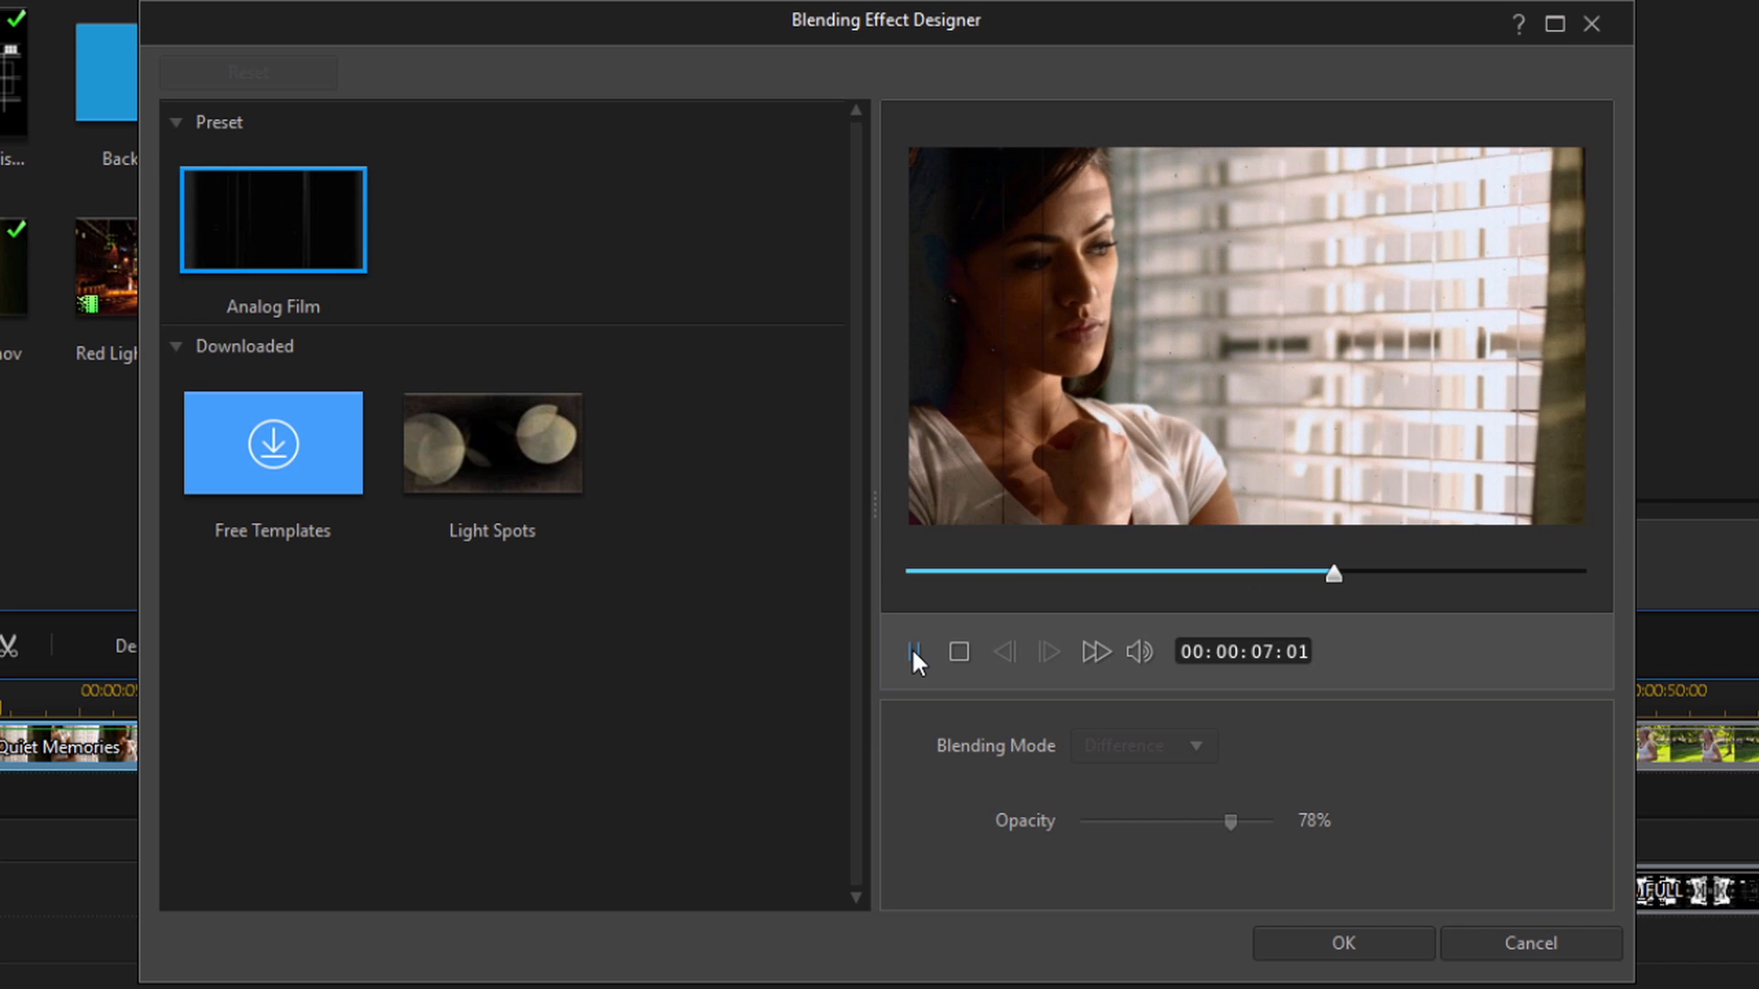
pyautogui.click(911, 648)
pyautogui.click(958, 574)
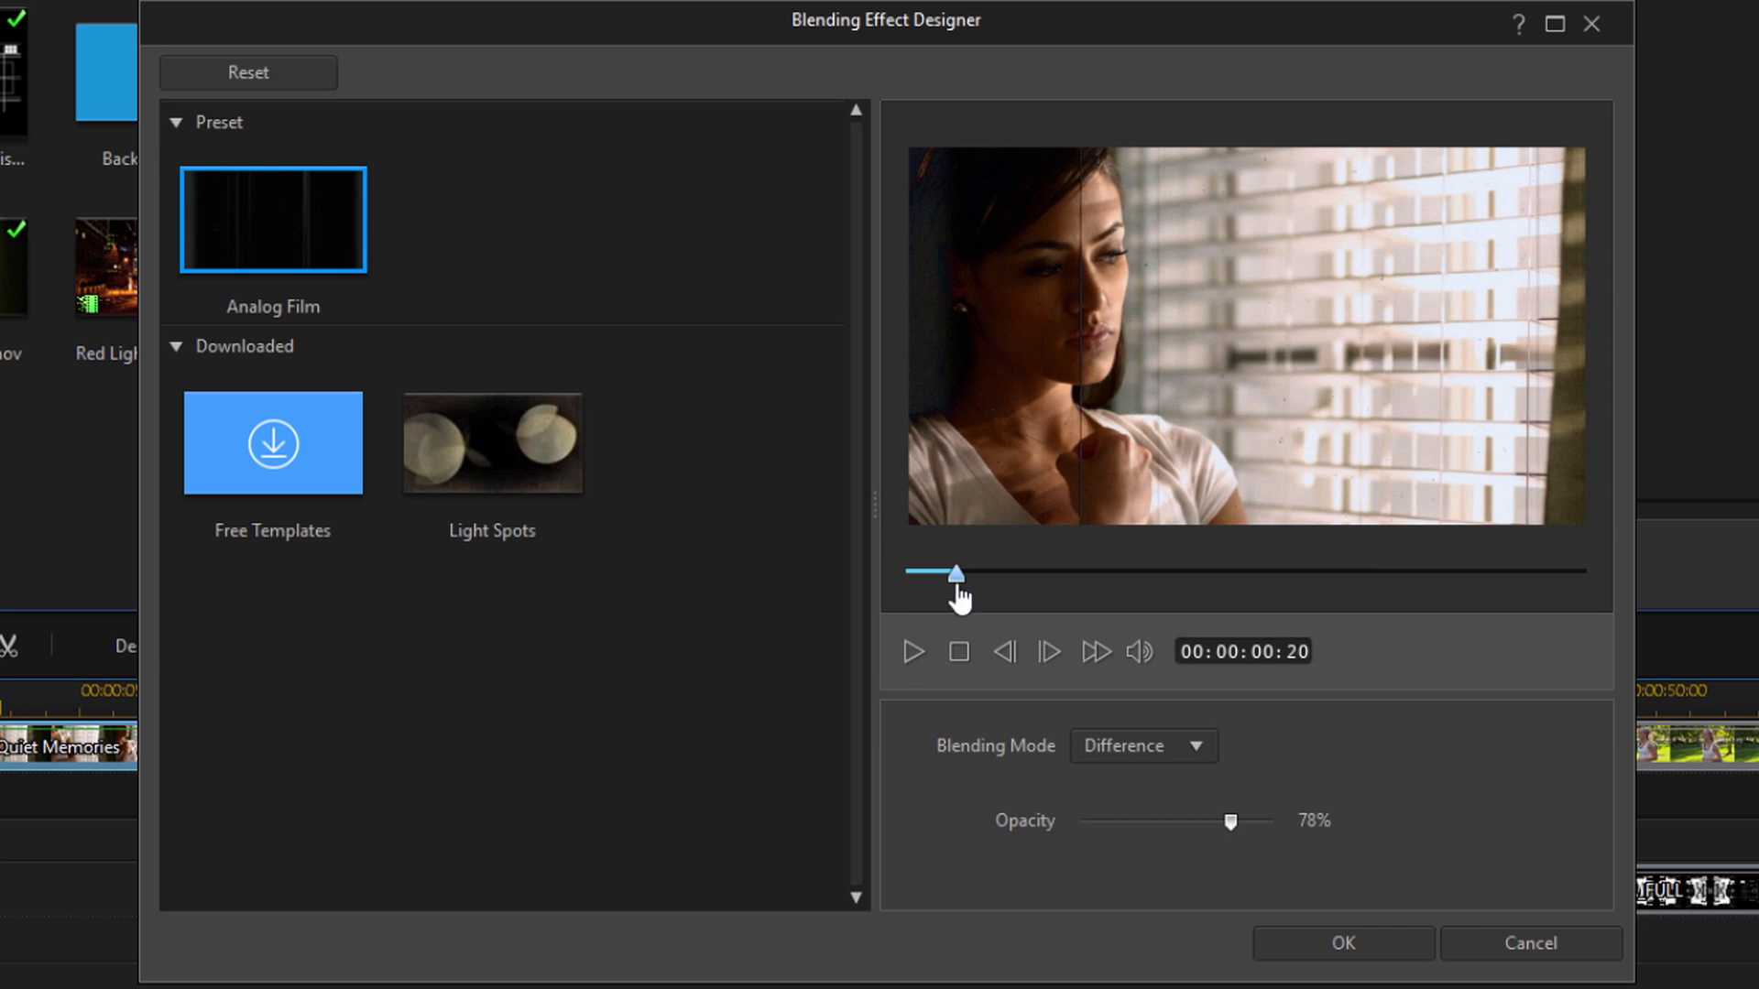
pyautogui.click(912, 653)
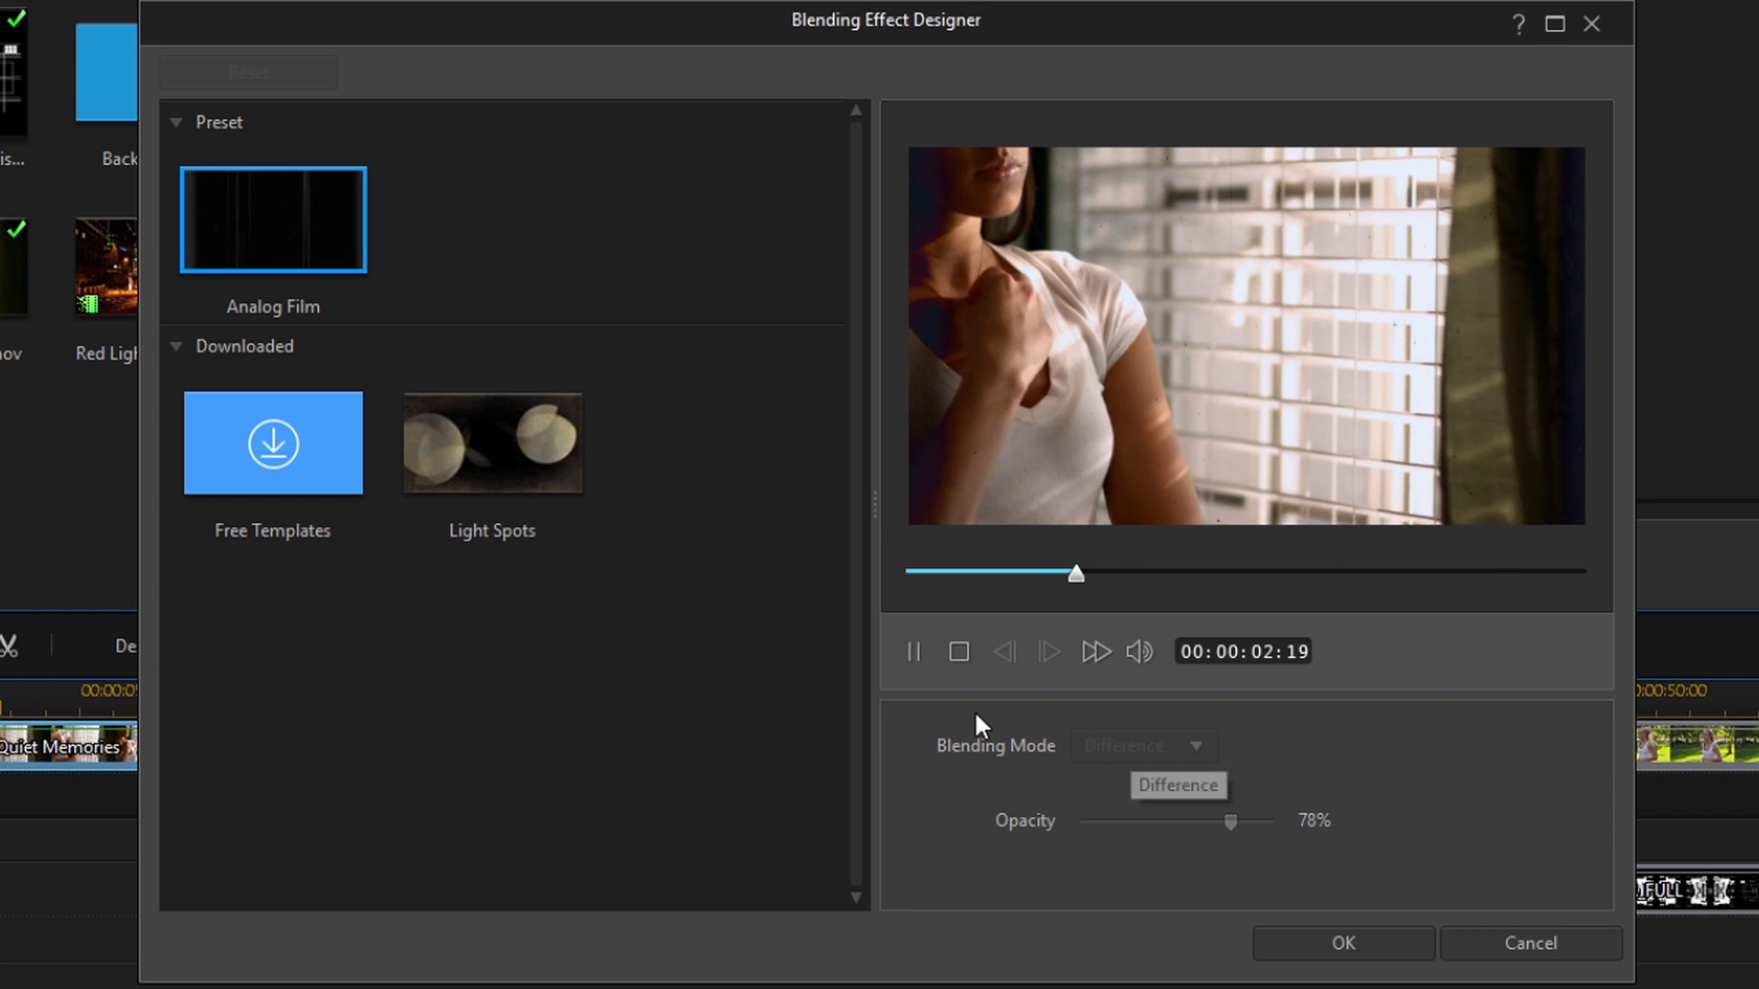
pyautogui.click(913, 653)
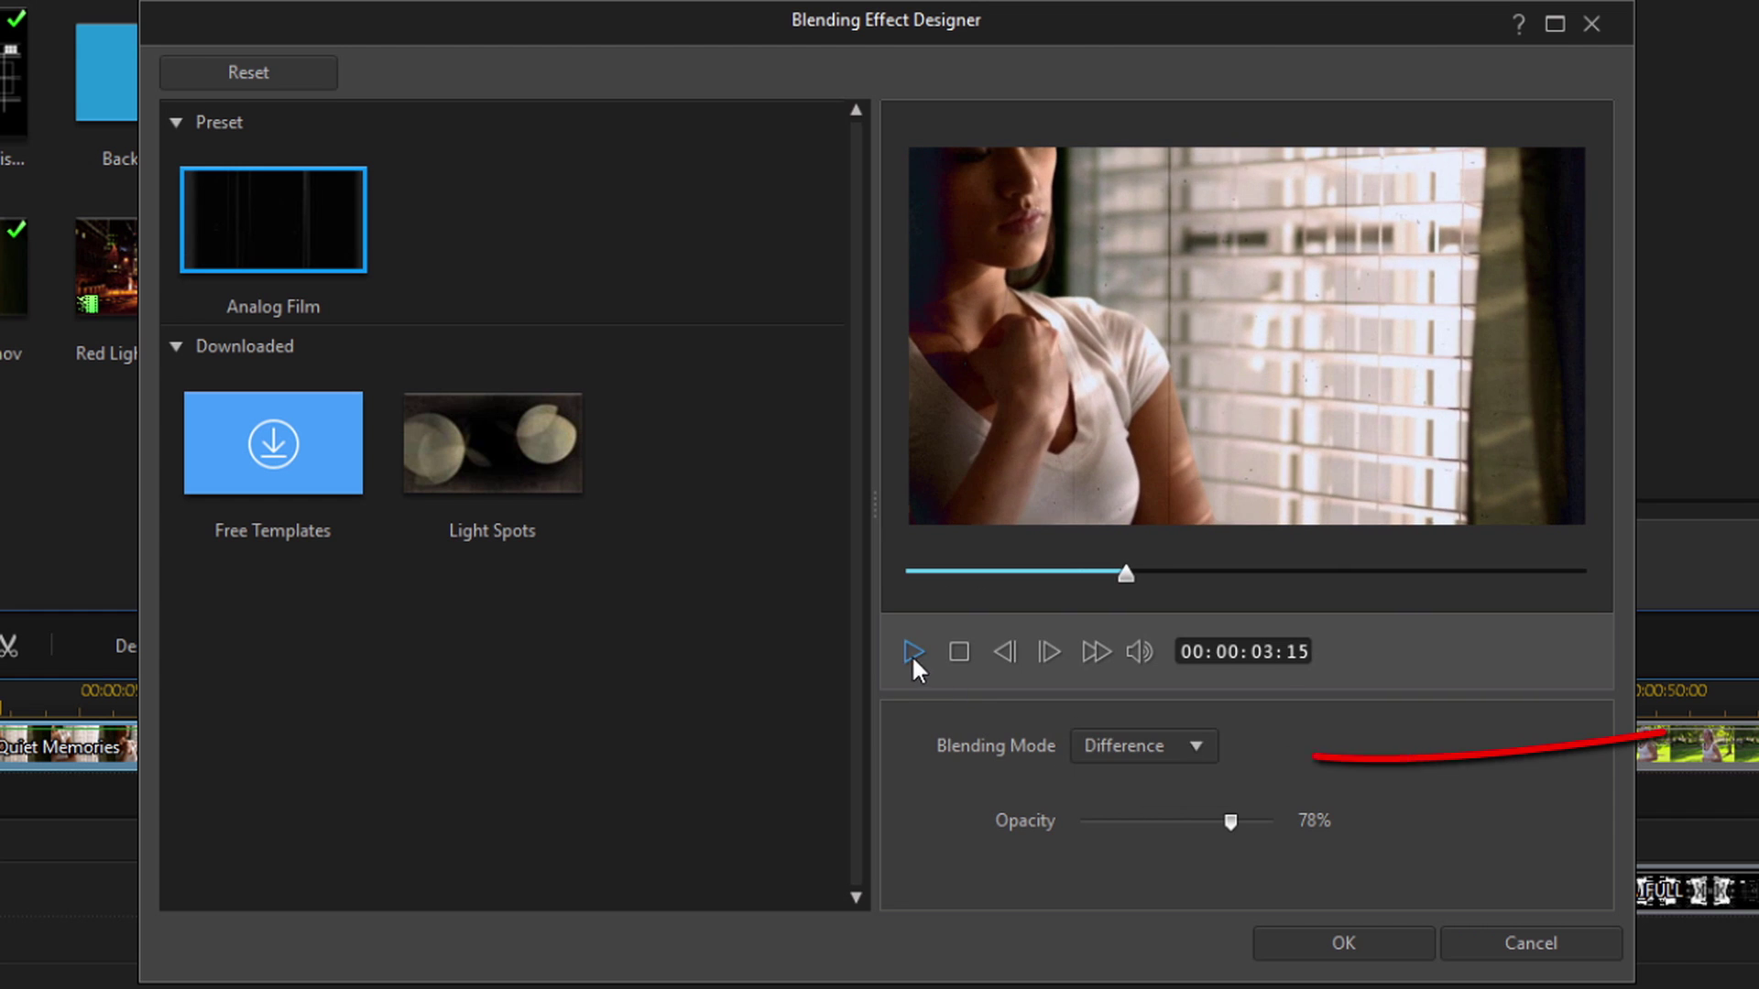
pyautogui.click(1203, 747)
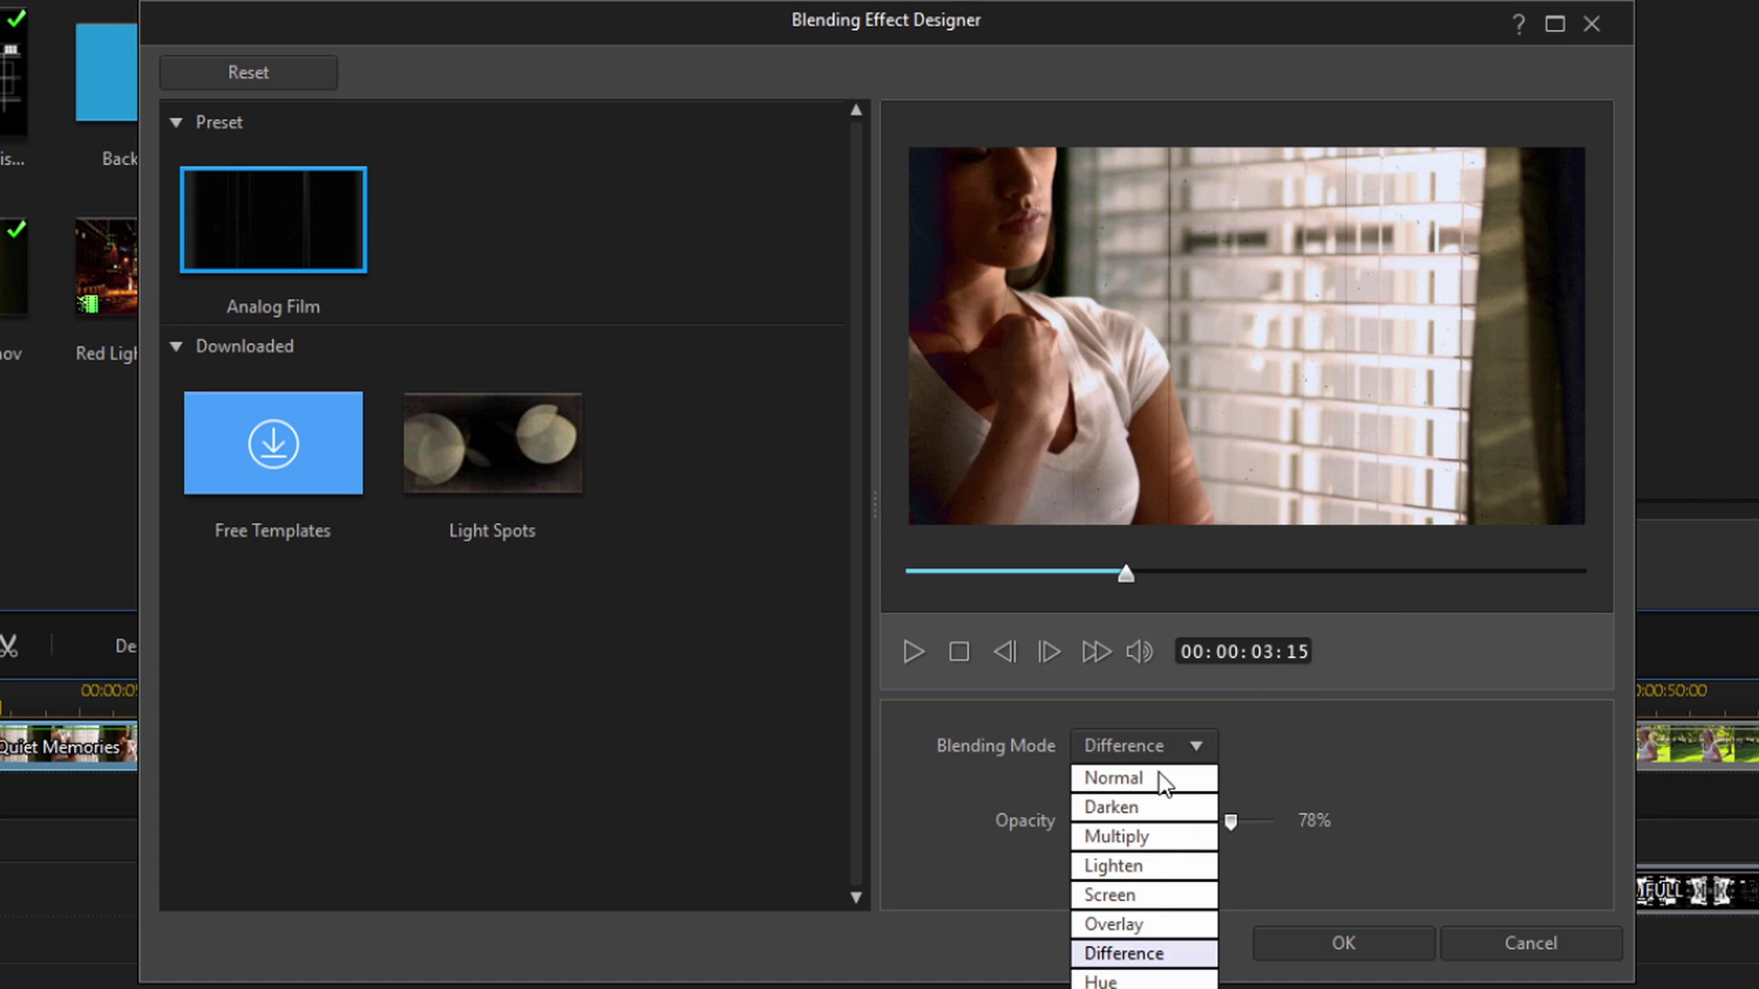
pyautogui.click(1145, 896)
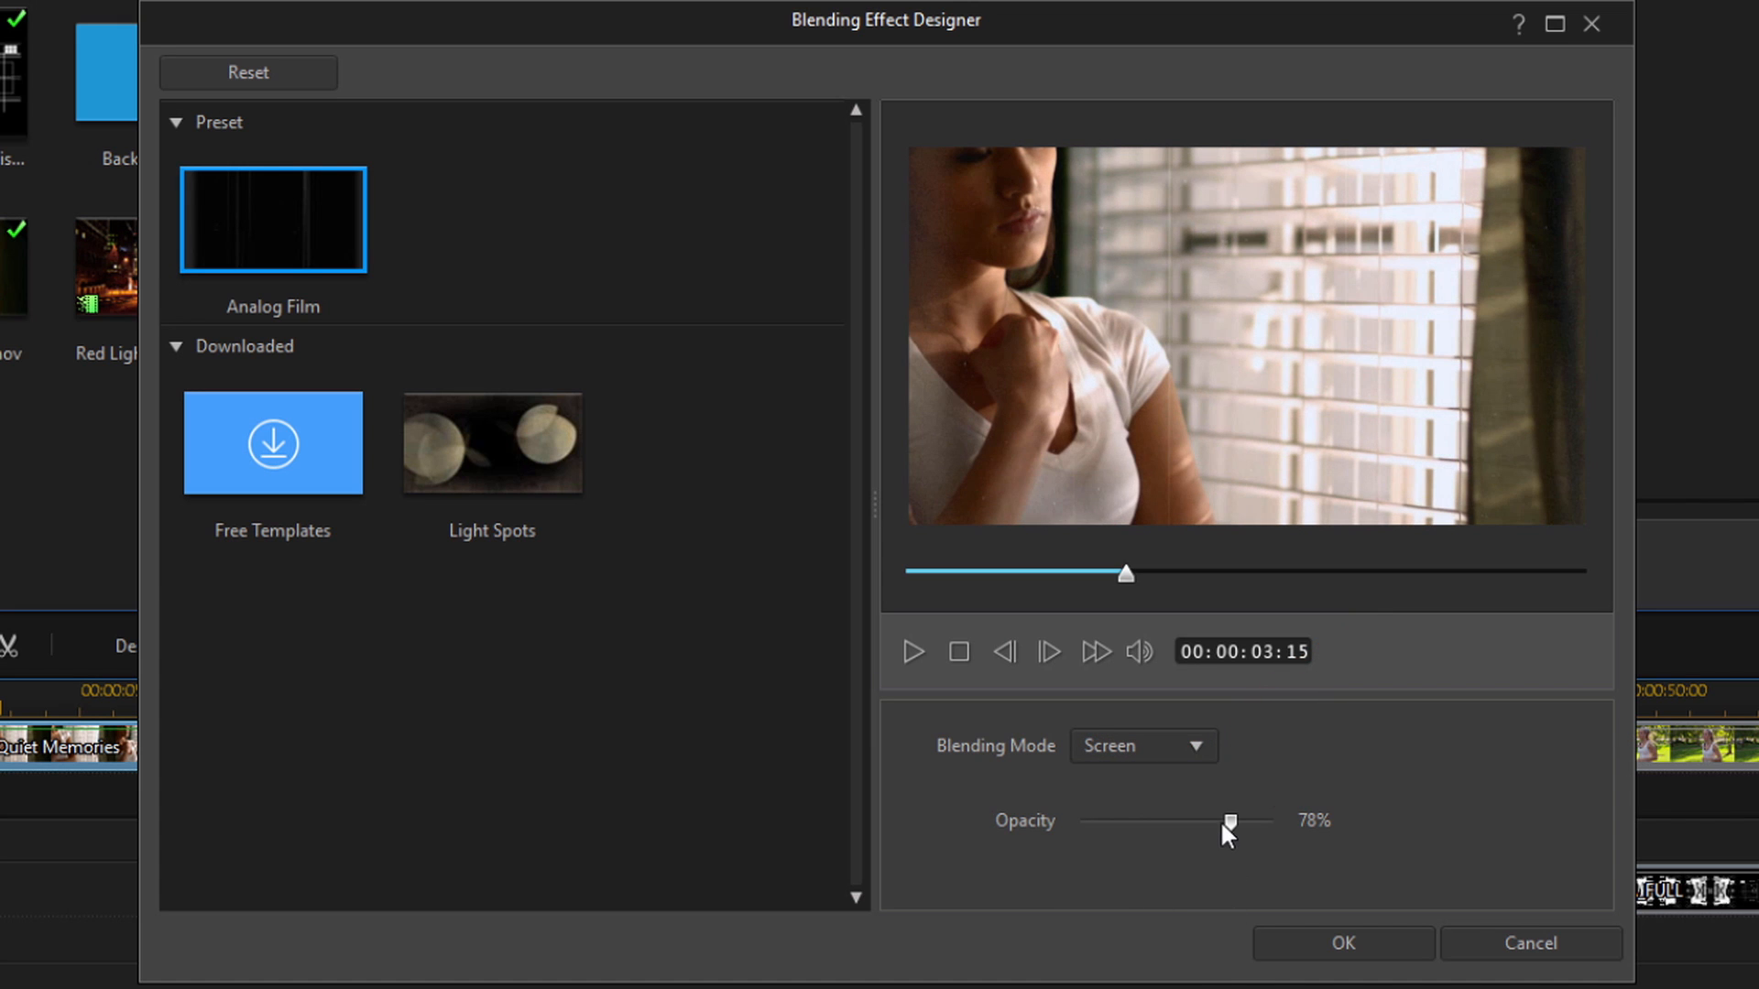
pyautogui.click(913, 653)
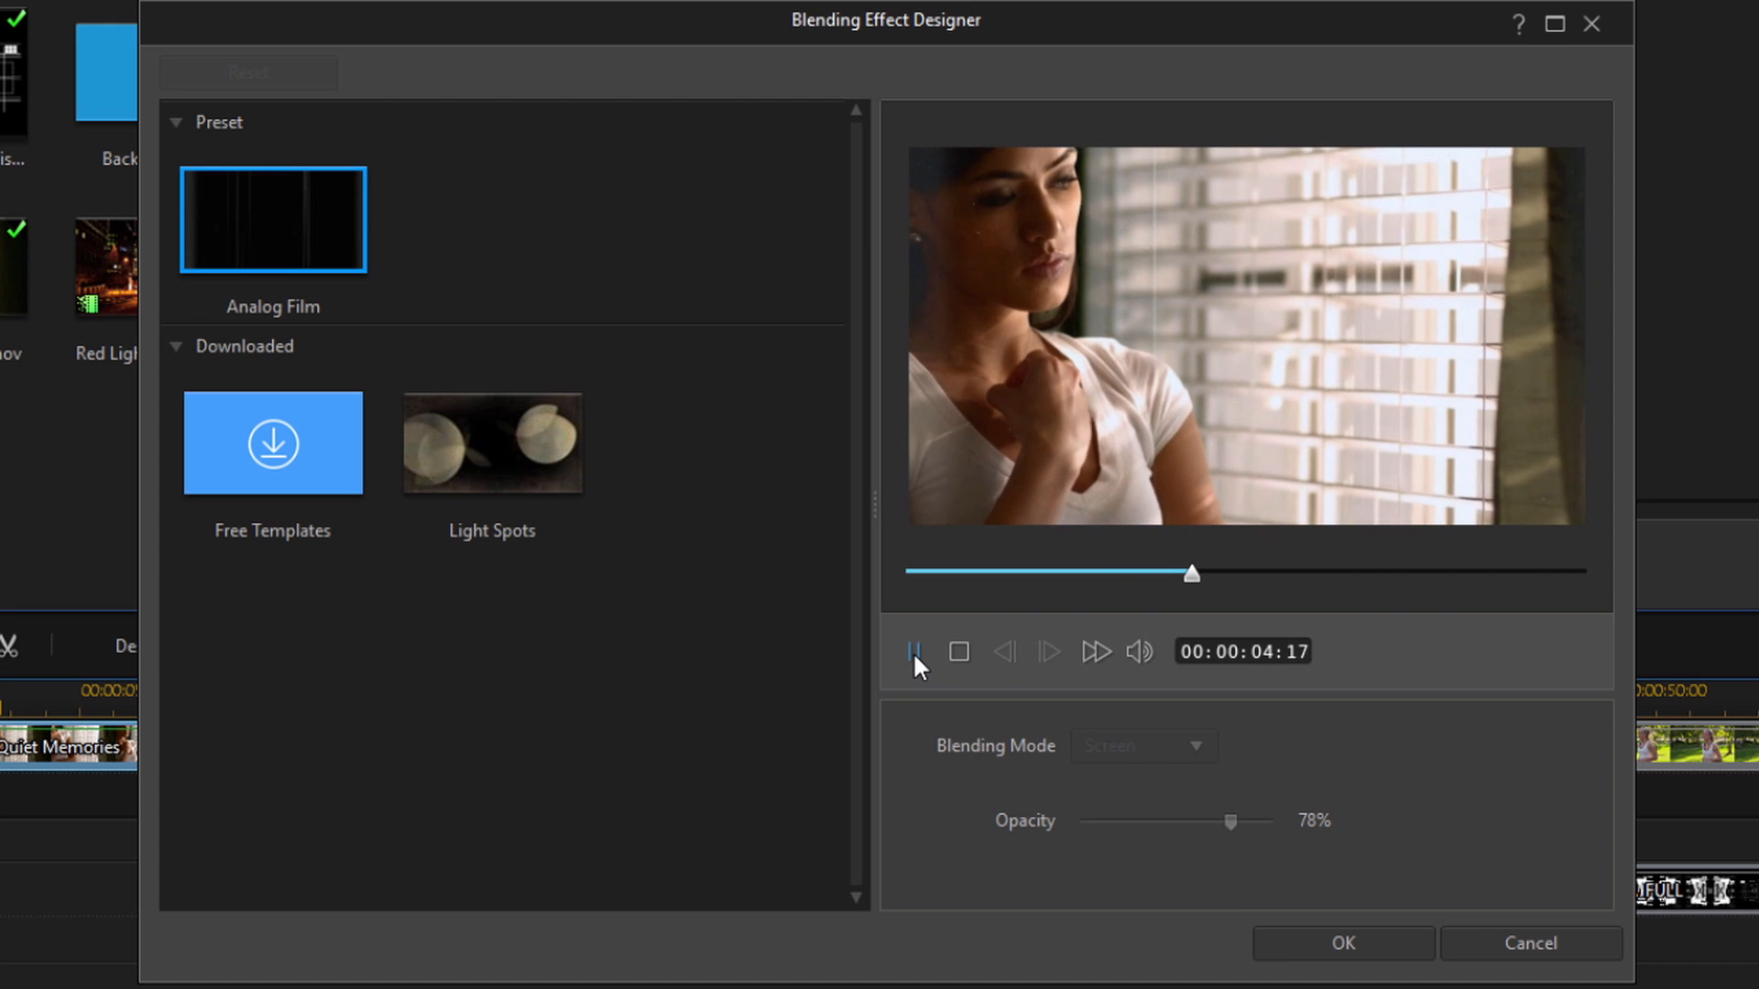
pyautogui.click(1195, 743)
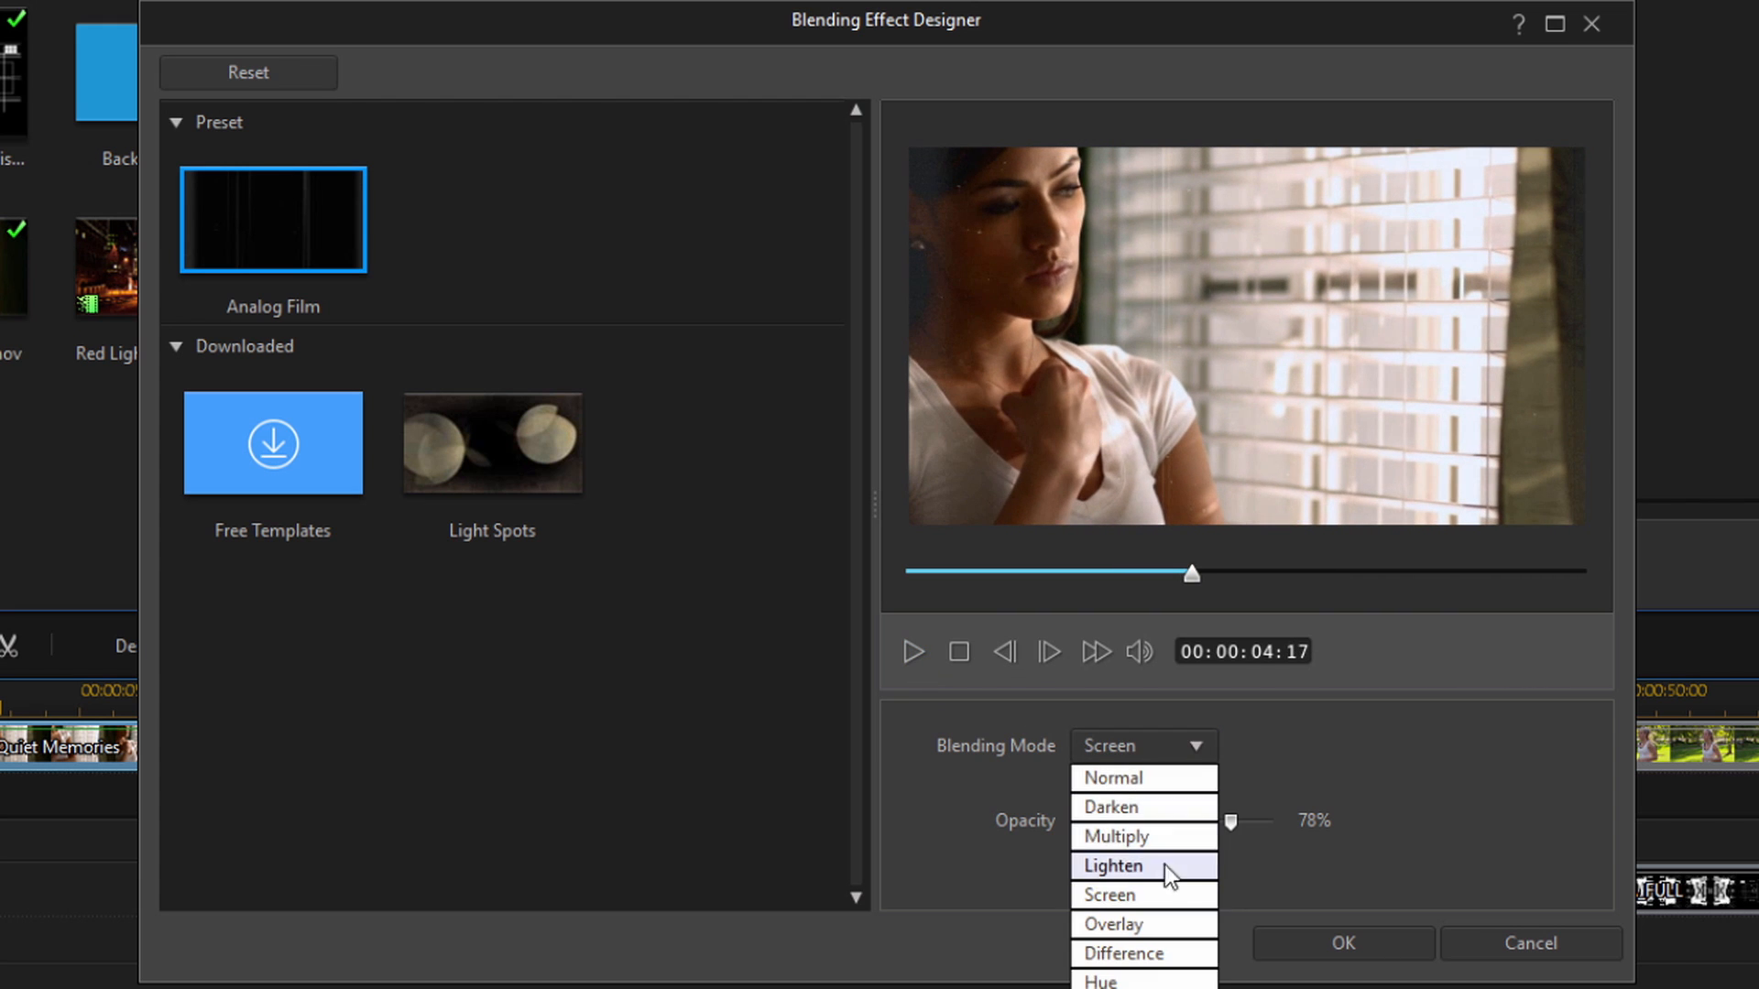
pyautogui.click(1142, 955)
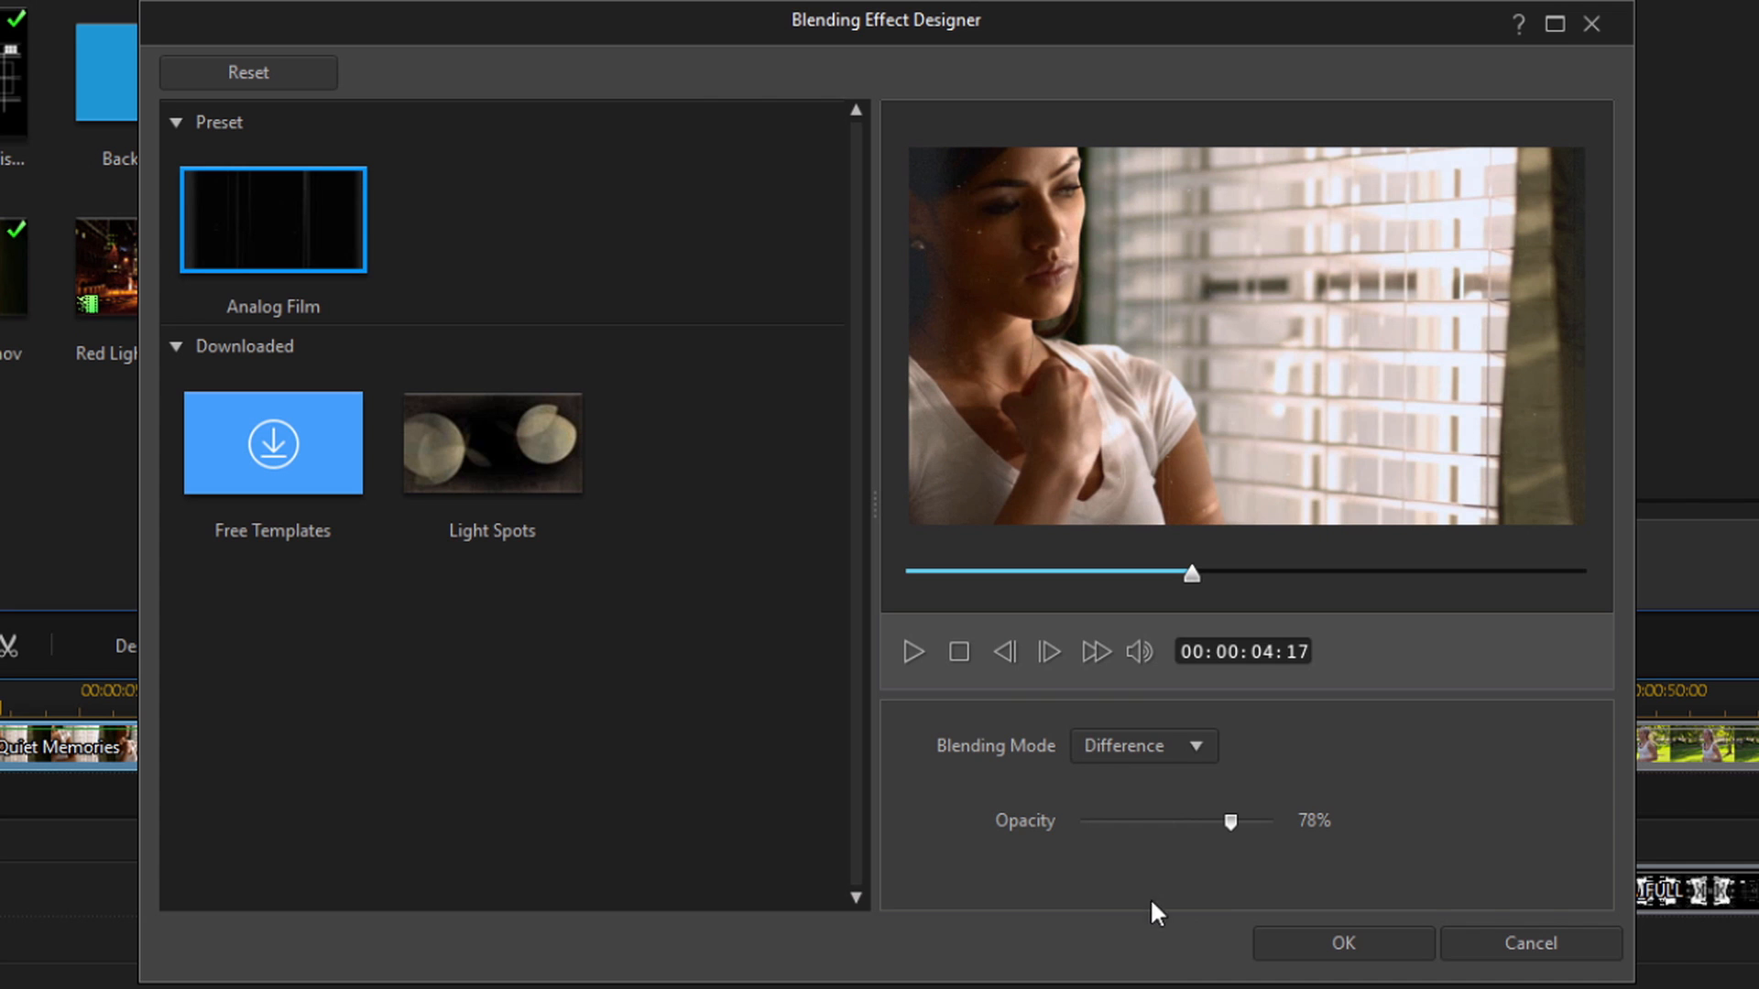
pyautogui.click(988, 575)
pyautogui.click(913, 653)
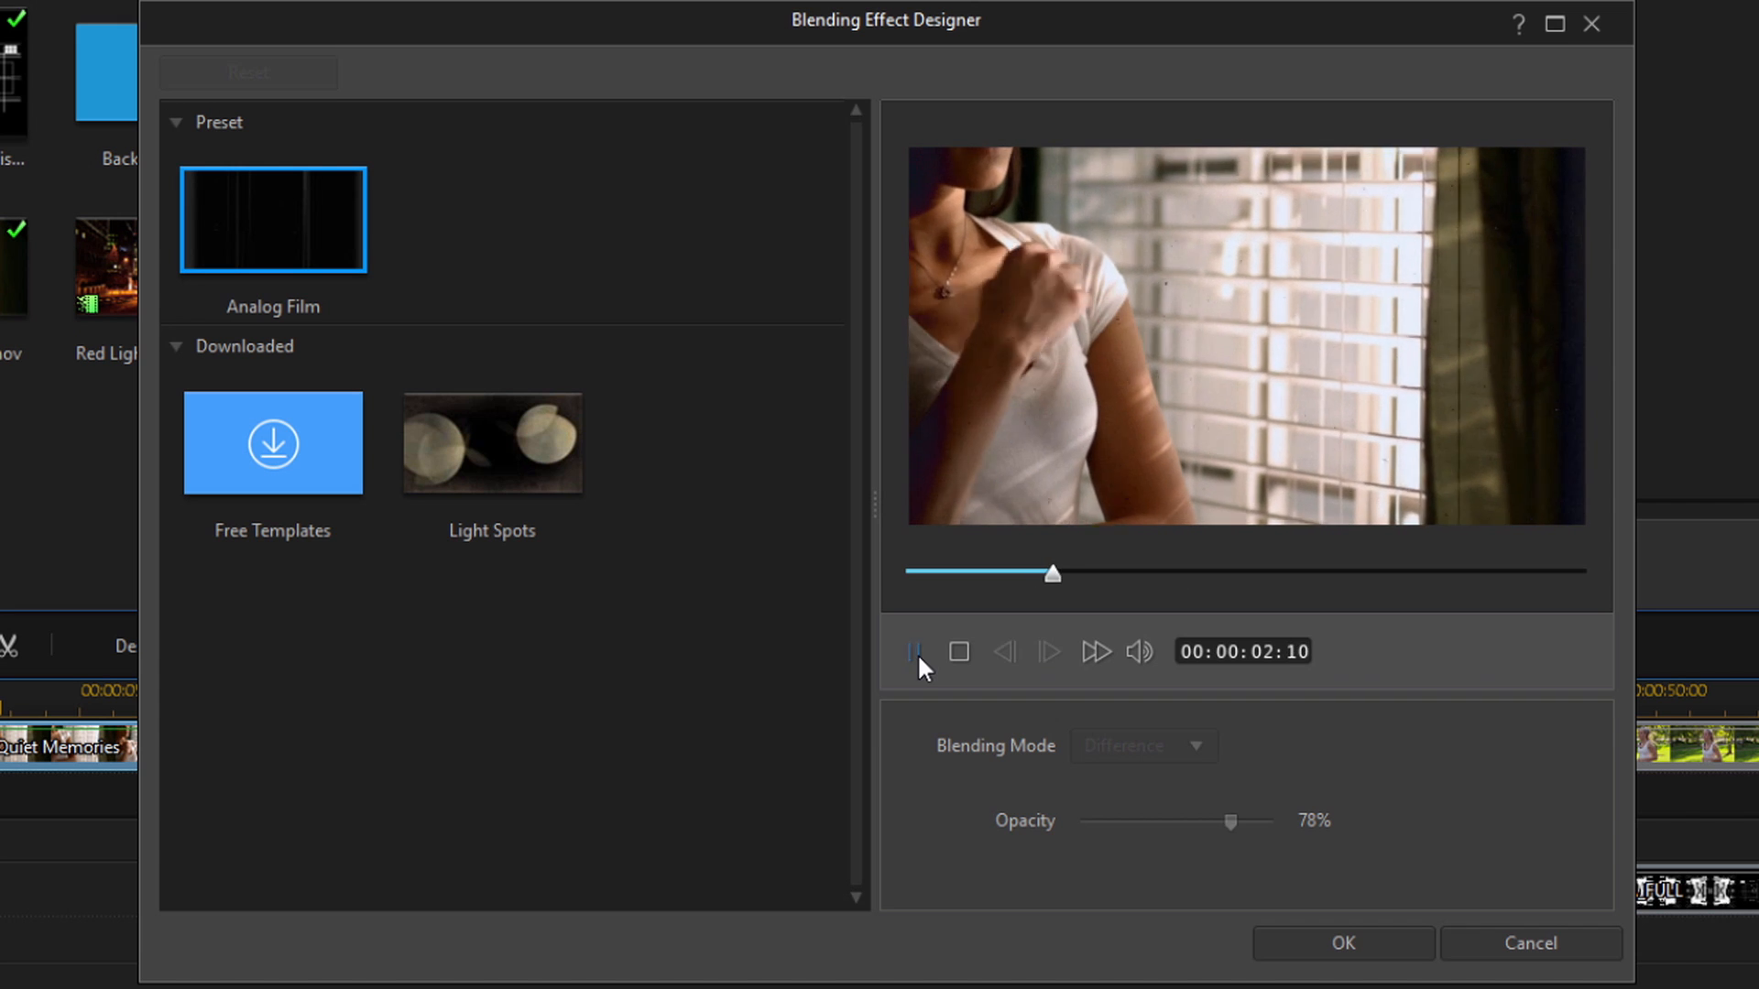
pyautogui.click(917, 654)
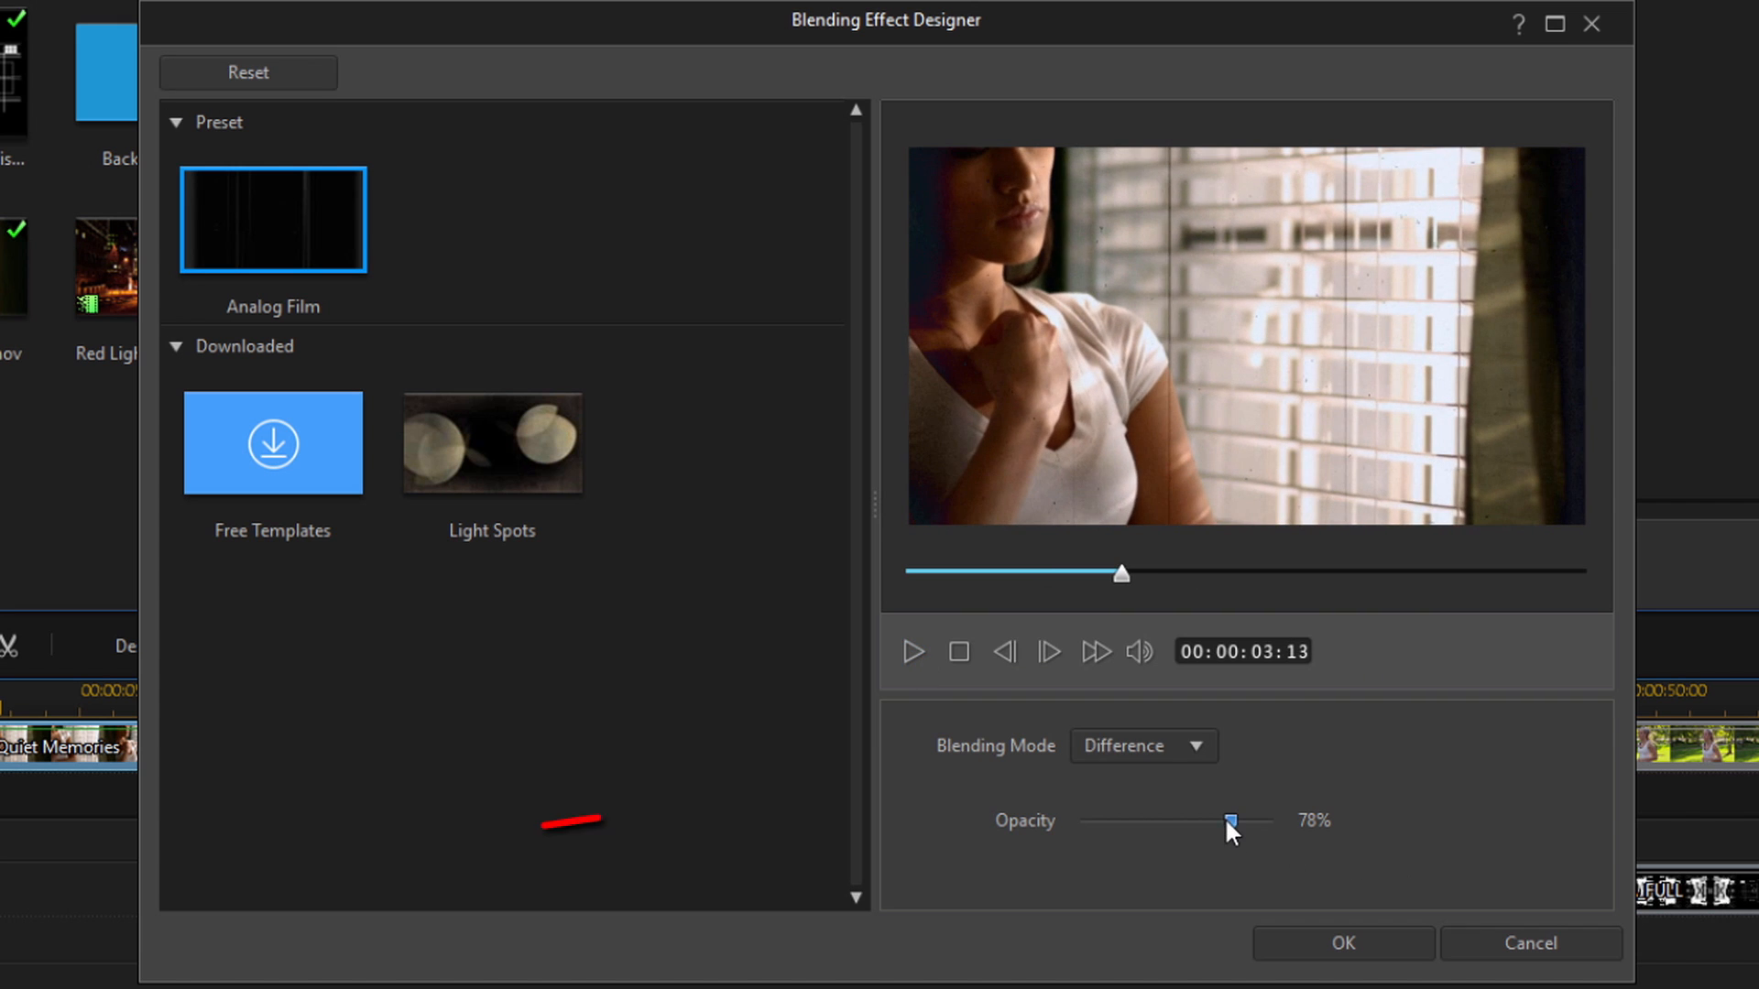
pyautogui.moveTo(1229, 822); pyautogui.dragTo(1151, 825)
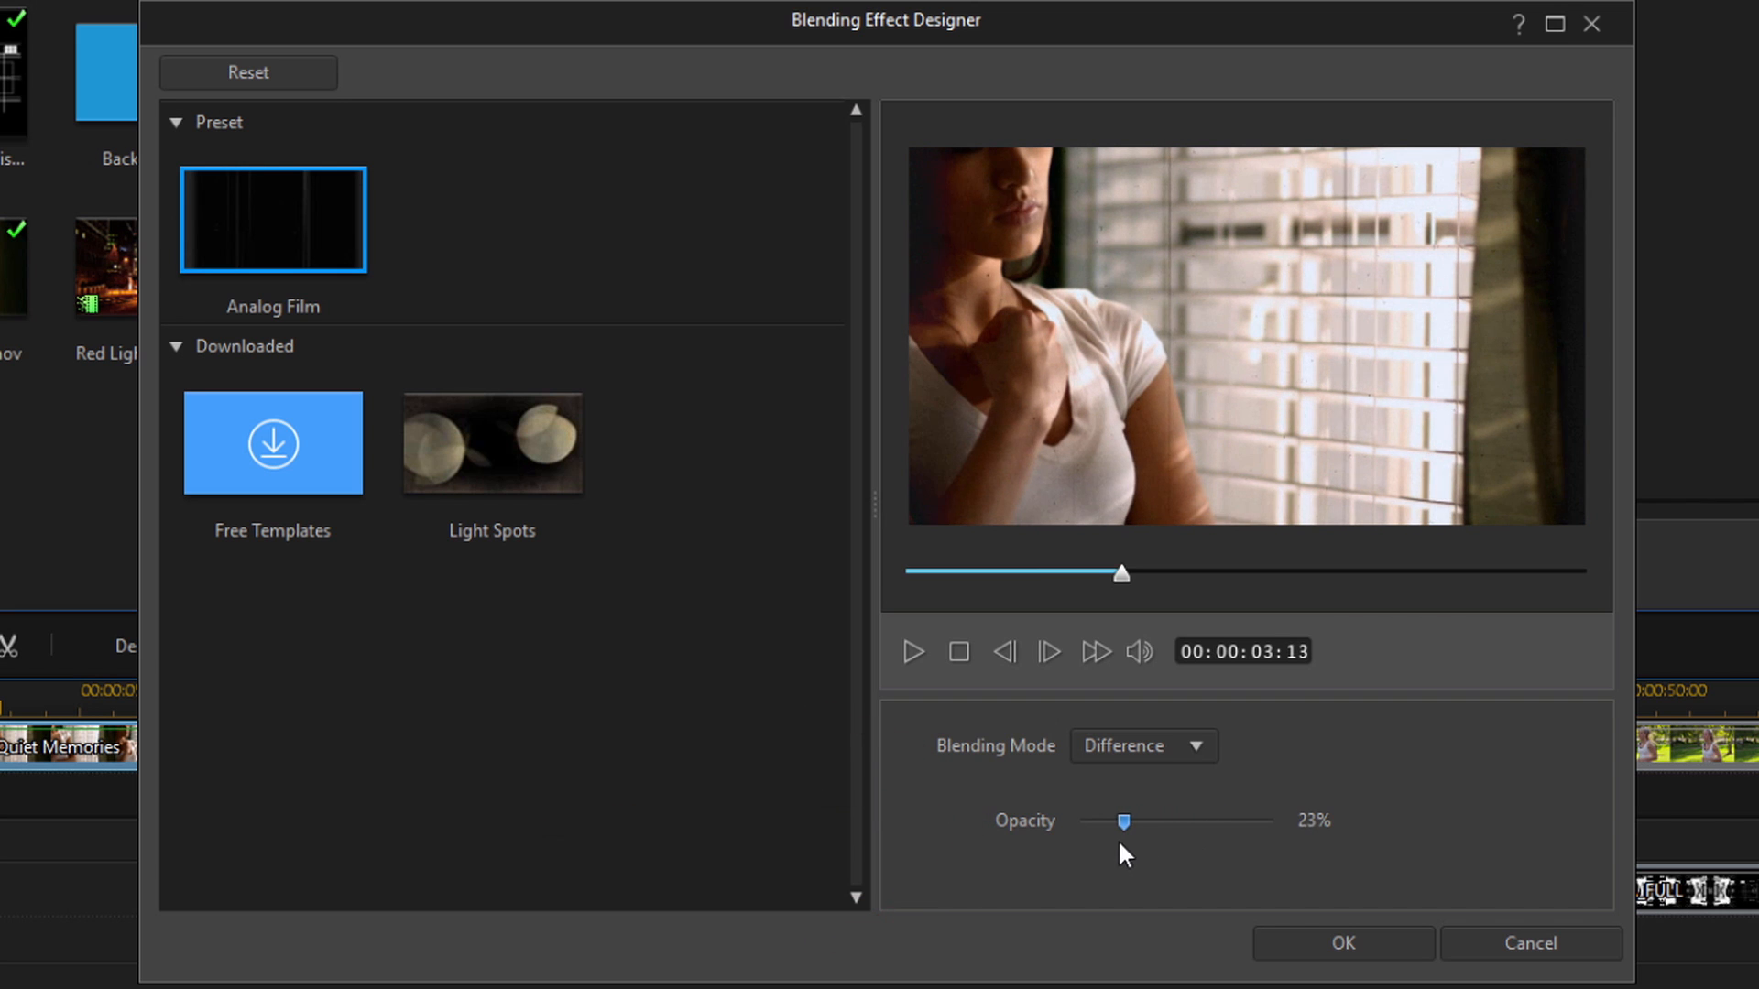
pyautogui.moveTo(1151, 822)
pyautogui.mouseDown()
pyautogui.moveTo(1236, 822)
pyautogui.moveTo(1108, 824)
pyautogui.moveTo(1214, 824)
pyautogui.mouseUp()
pyautogui.moveTo(1216, 825); pyautogui.dragTo(1230, 825)
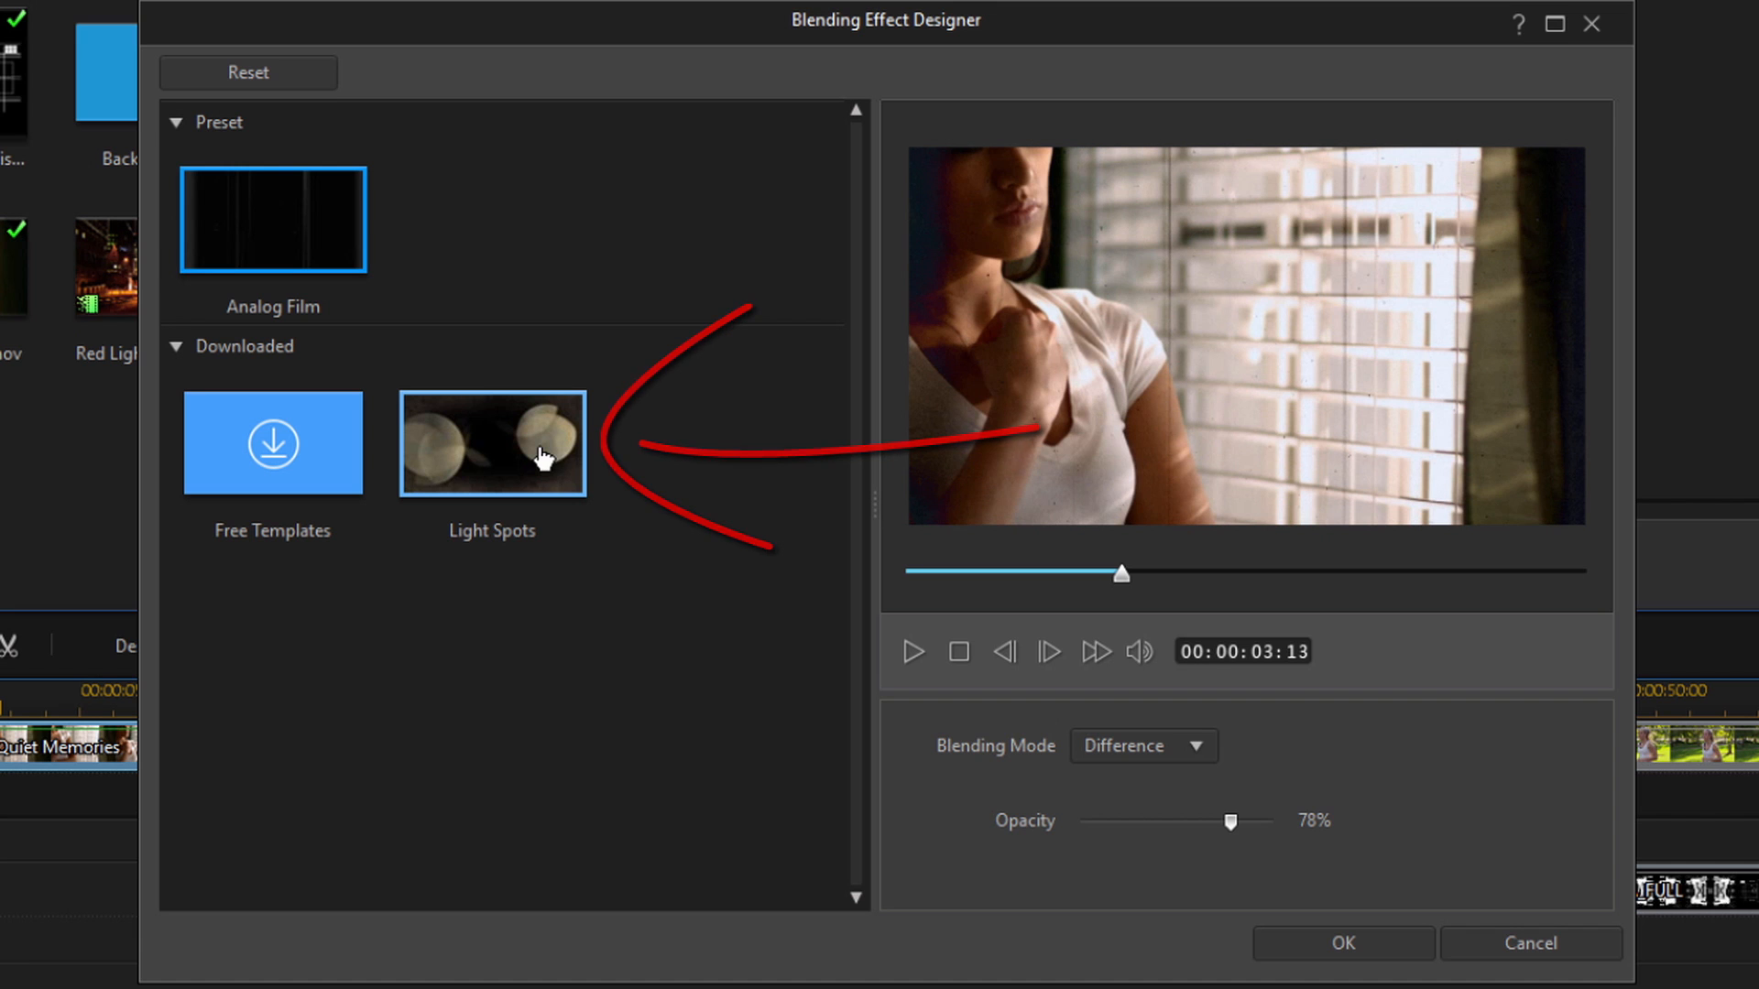
# Step: Choose the Light Spots template (Lighten mode) and preview the blended result
pyautogui.click(544, 453)
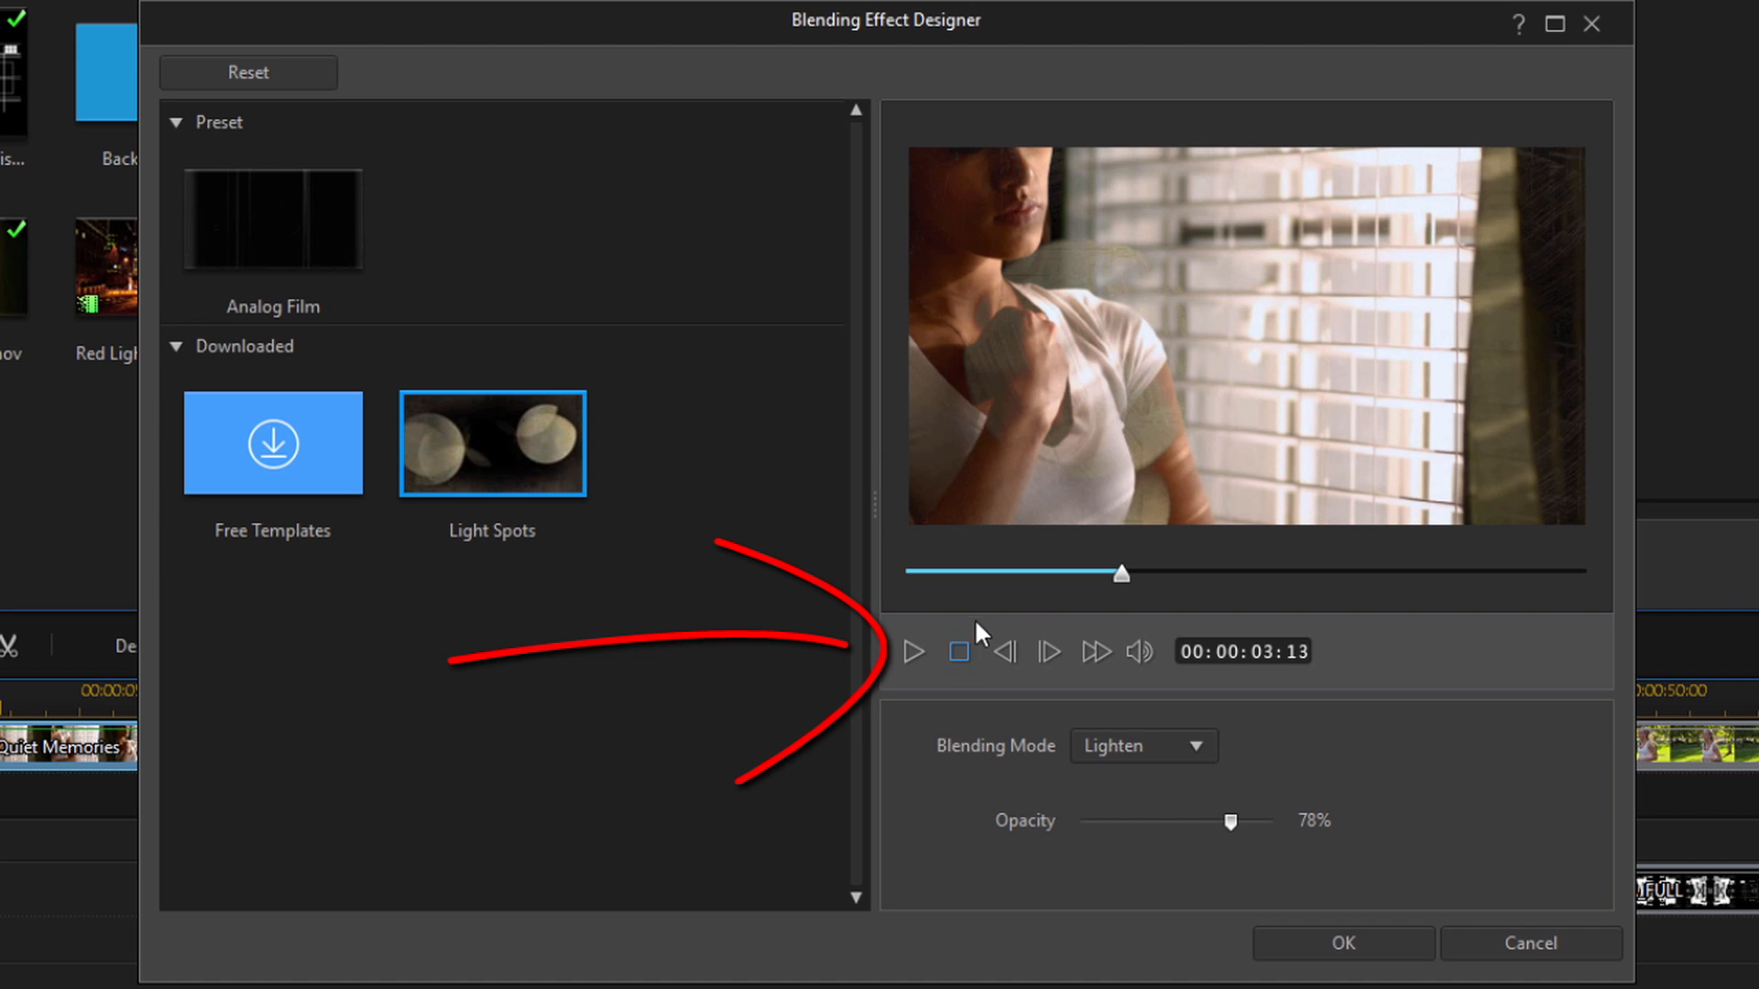
pyautogui.click(912, 651)
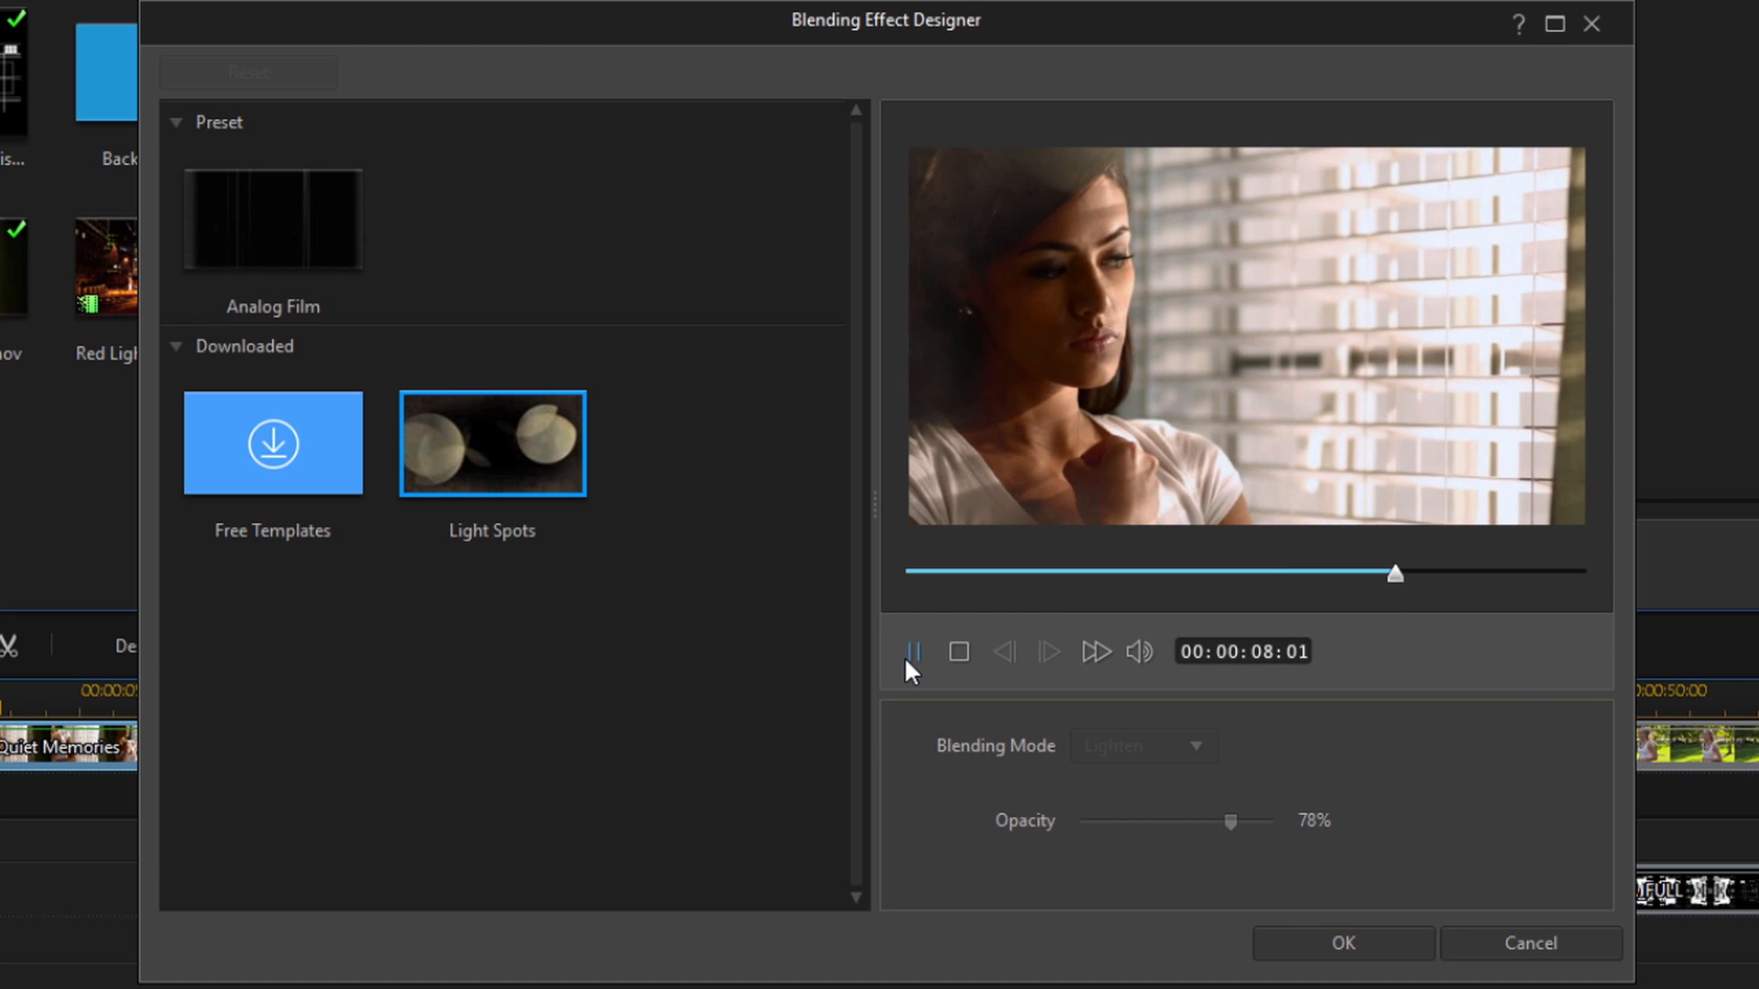
pyautogui.click(914, 651)
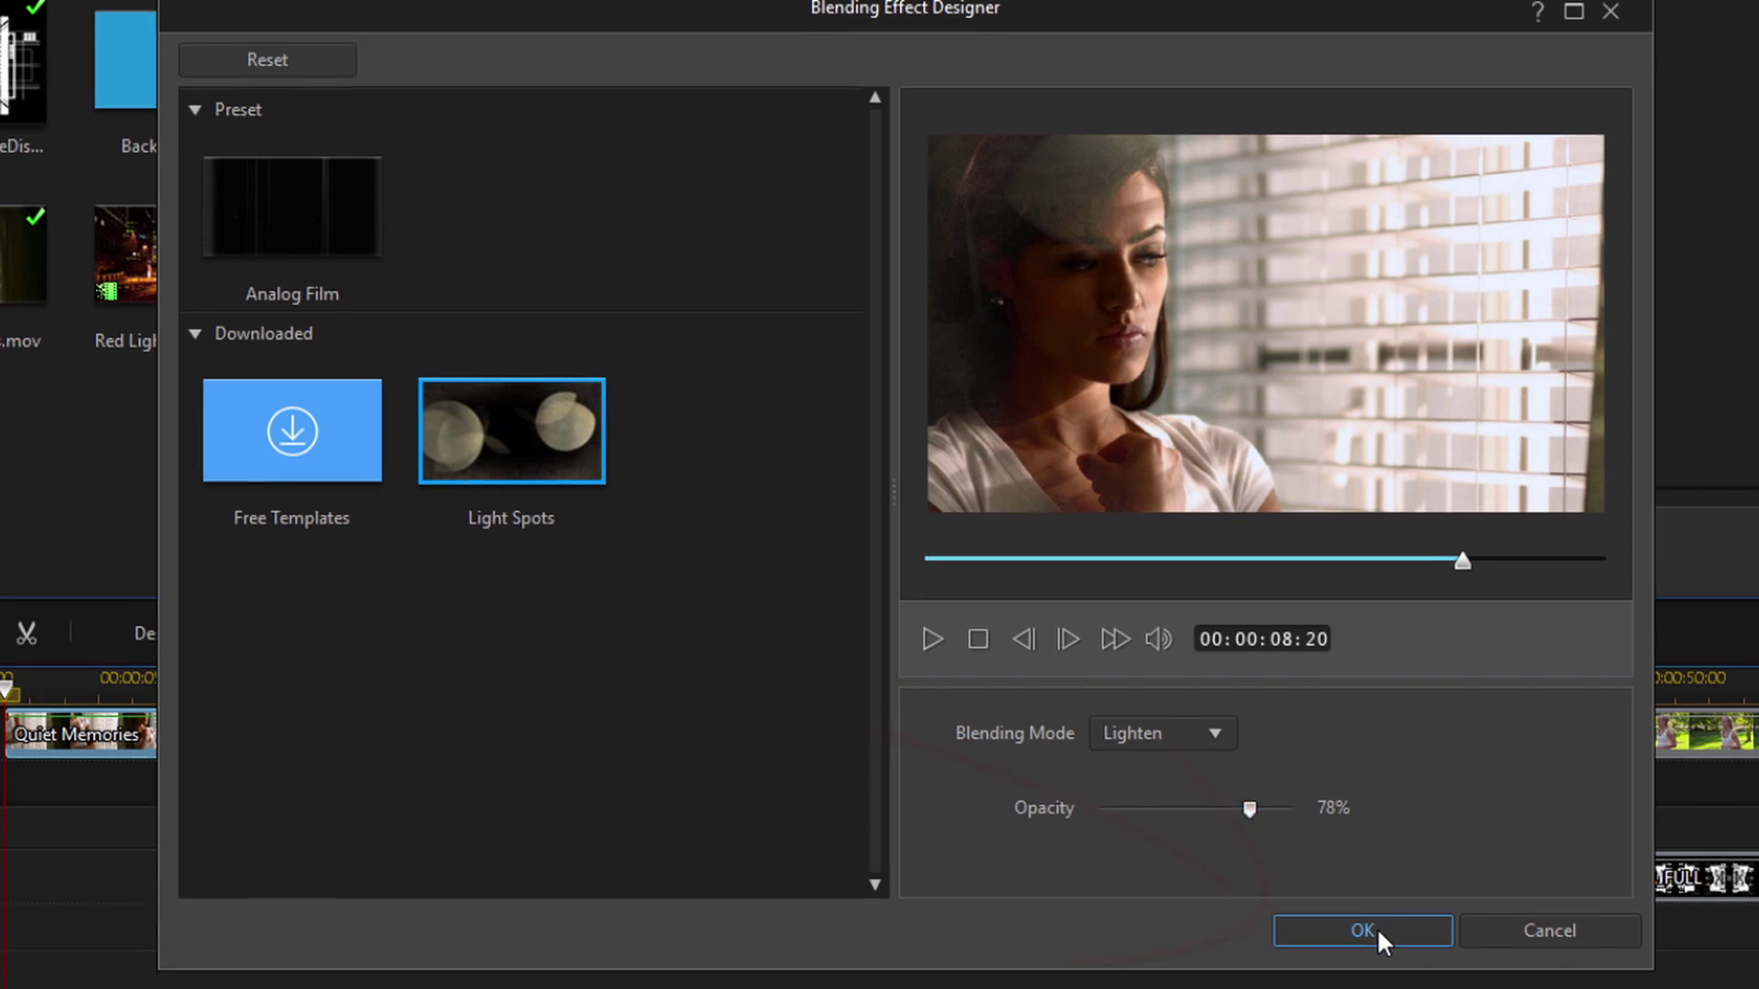
# Step: Apply the blend to the timeline, then move Background2 on track 2 earlier to about 8 seconds
pyautogui.click(1378, 928)
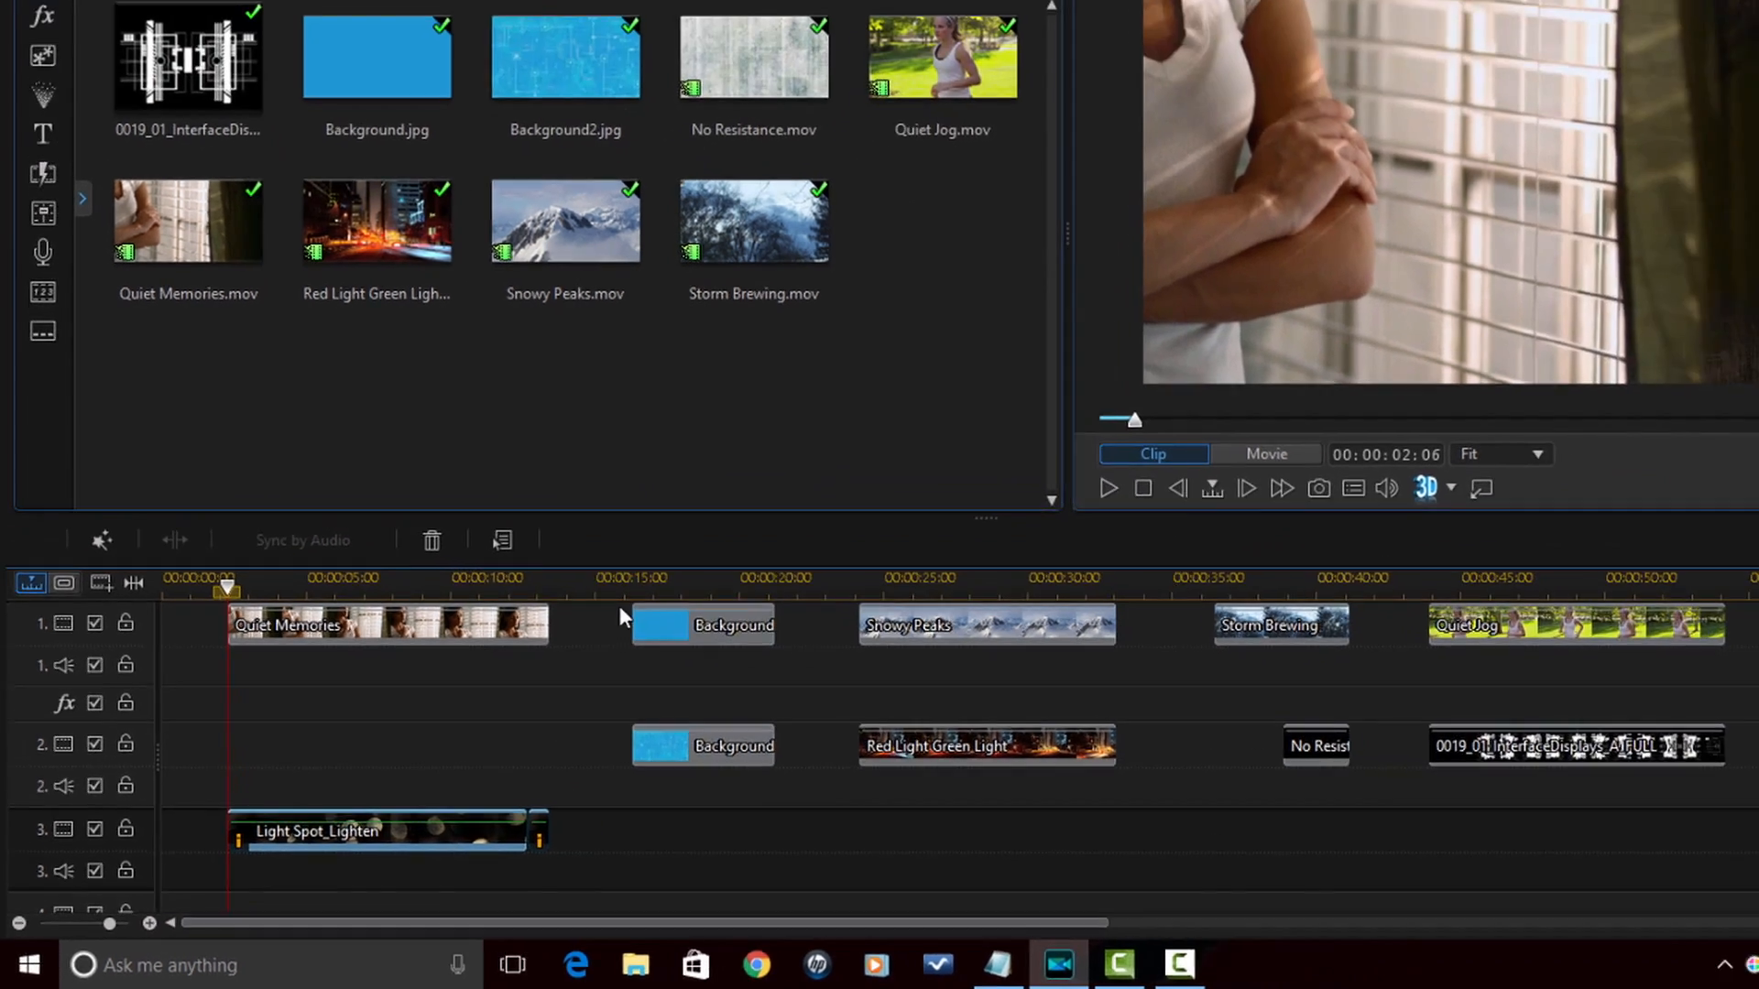
pyautogui.moveTo(729, 534); pyautogui.dragTo(801, 533)
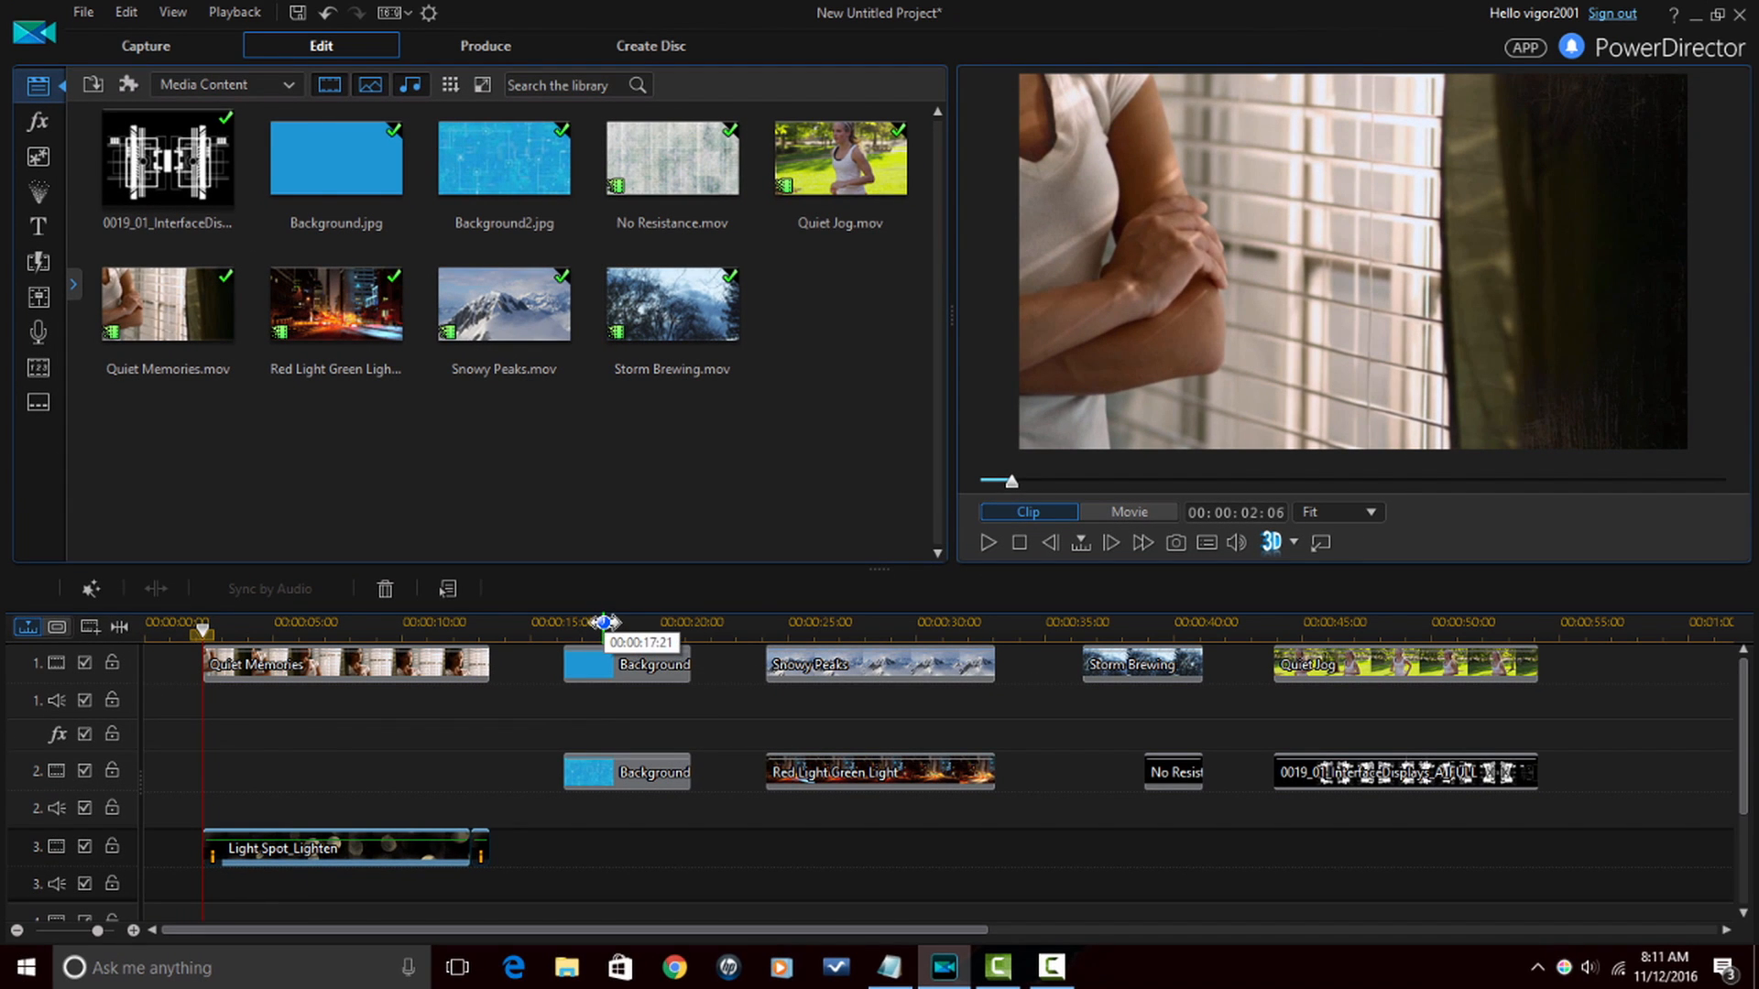
pyautogui.moveTo(606, 624); pyautogui.dragTo(623, 623)
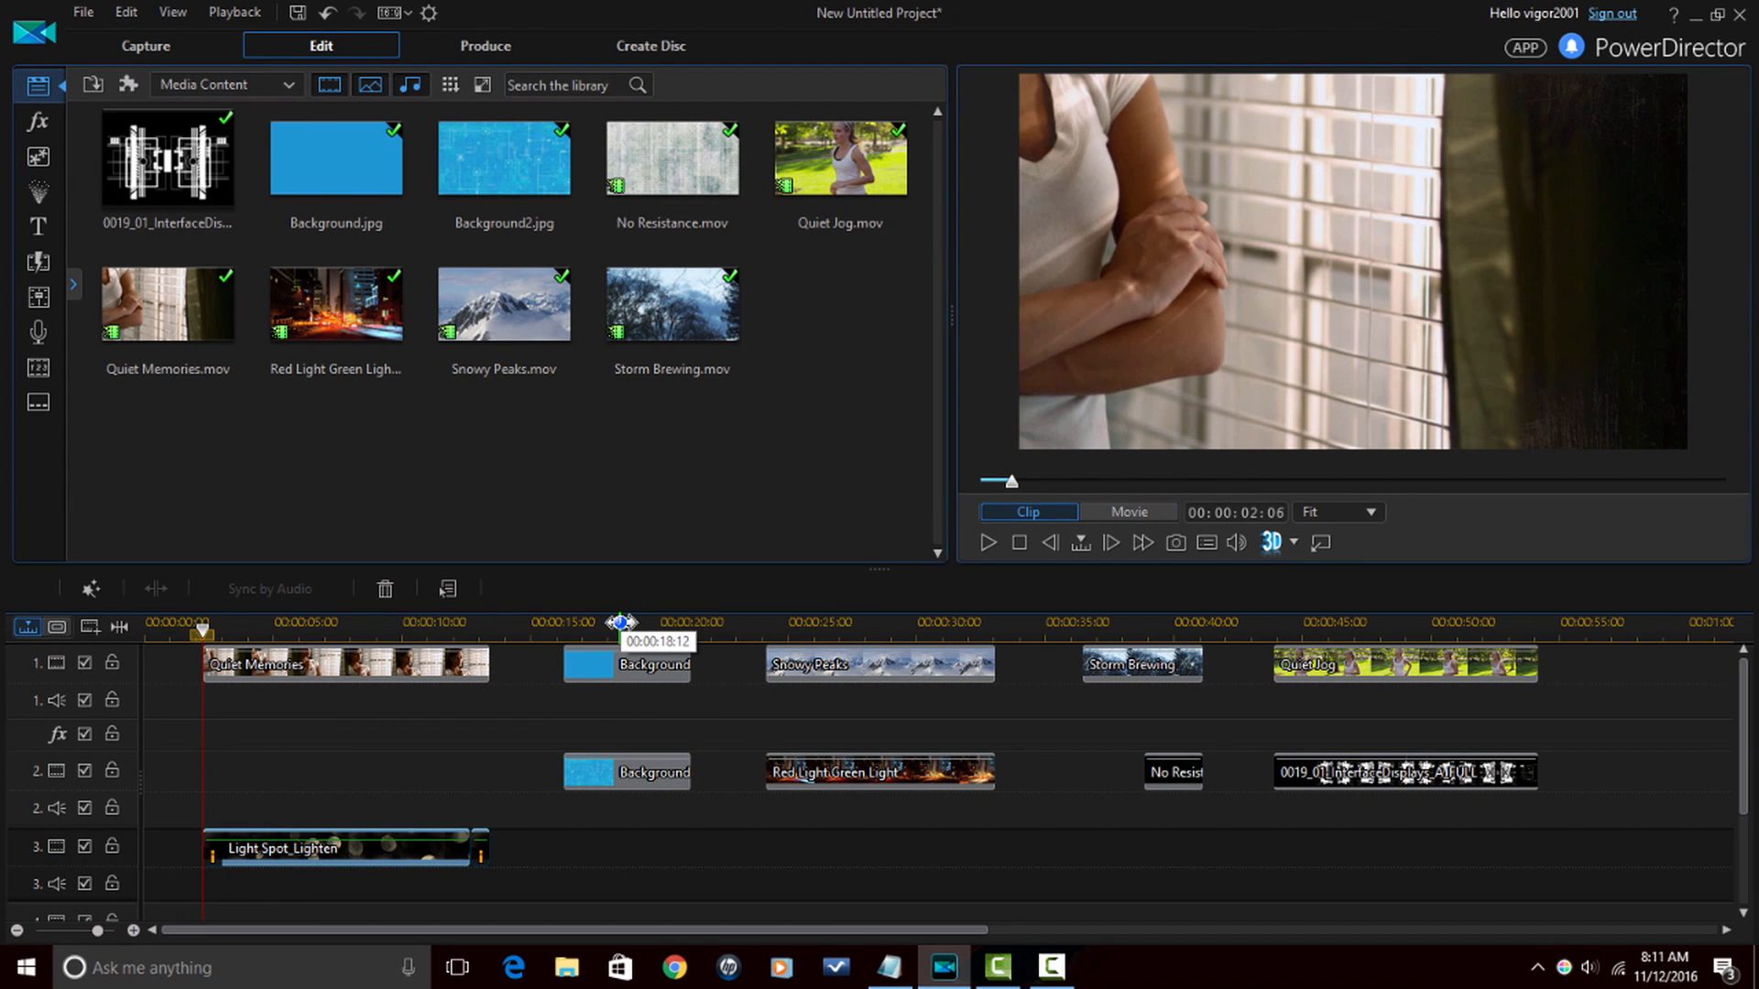
pyautogui.click(591, 665)
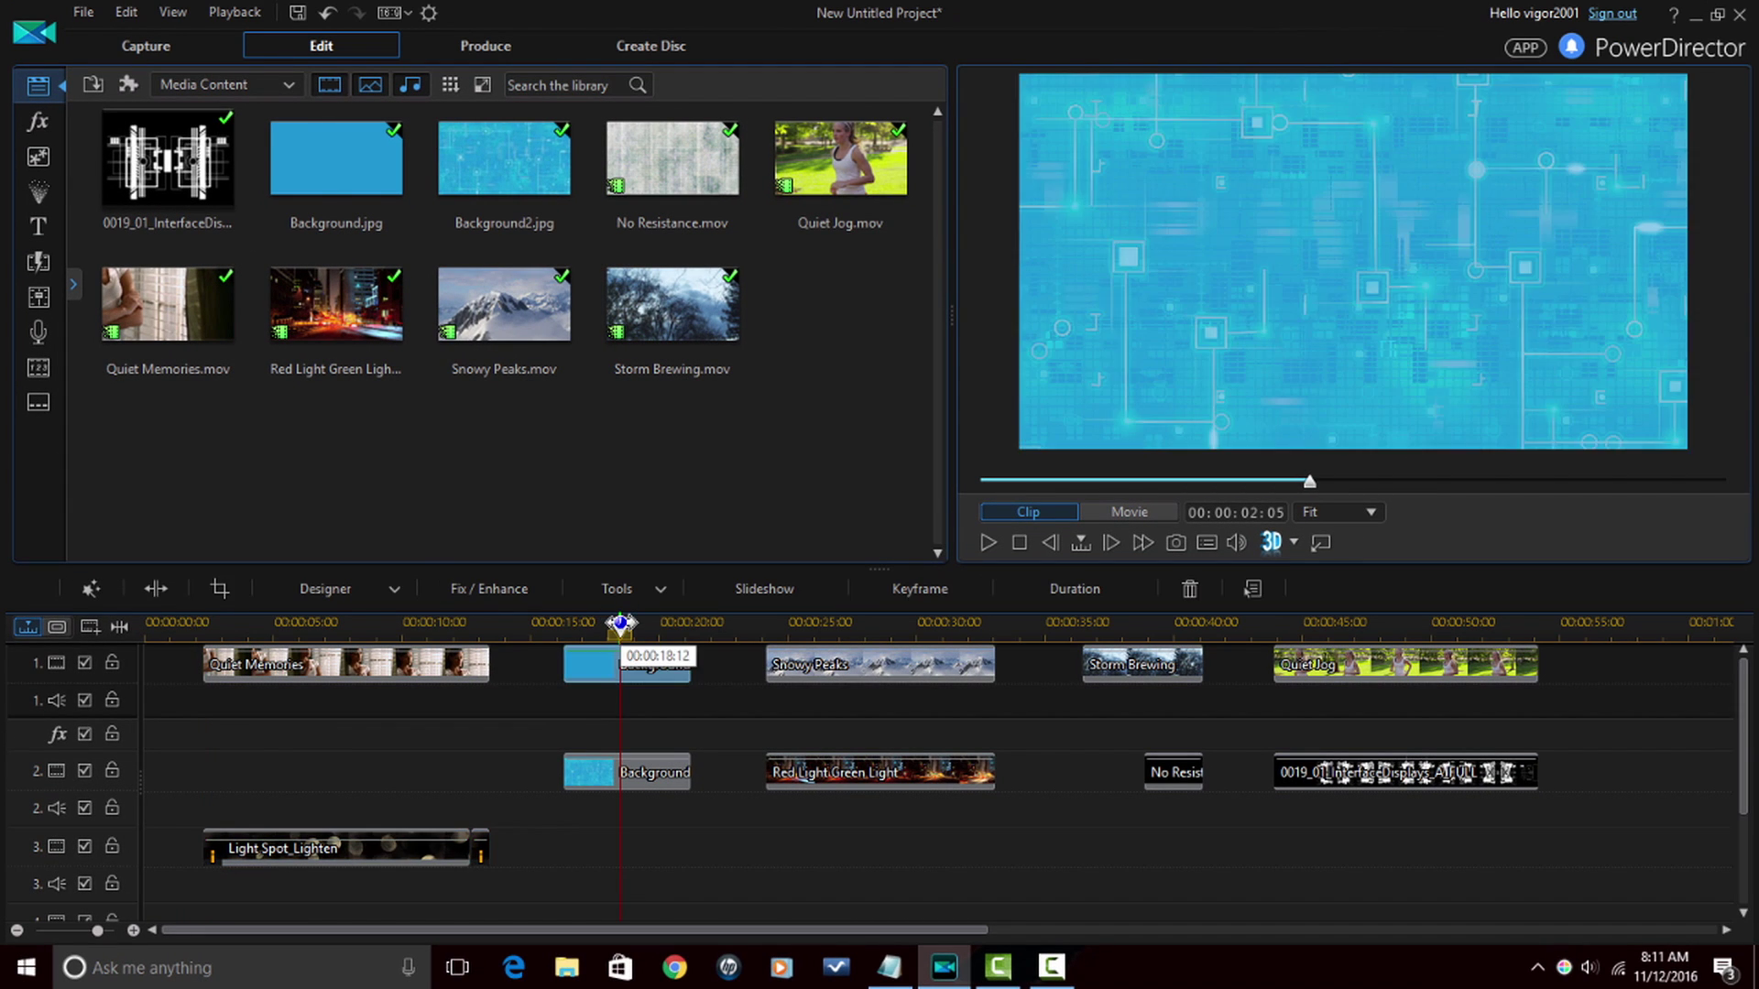
pyautogui.click(635, 772)
pyautogui.moveTo(635, 772); pyautogui.dragTo(434, 773)
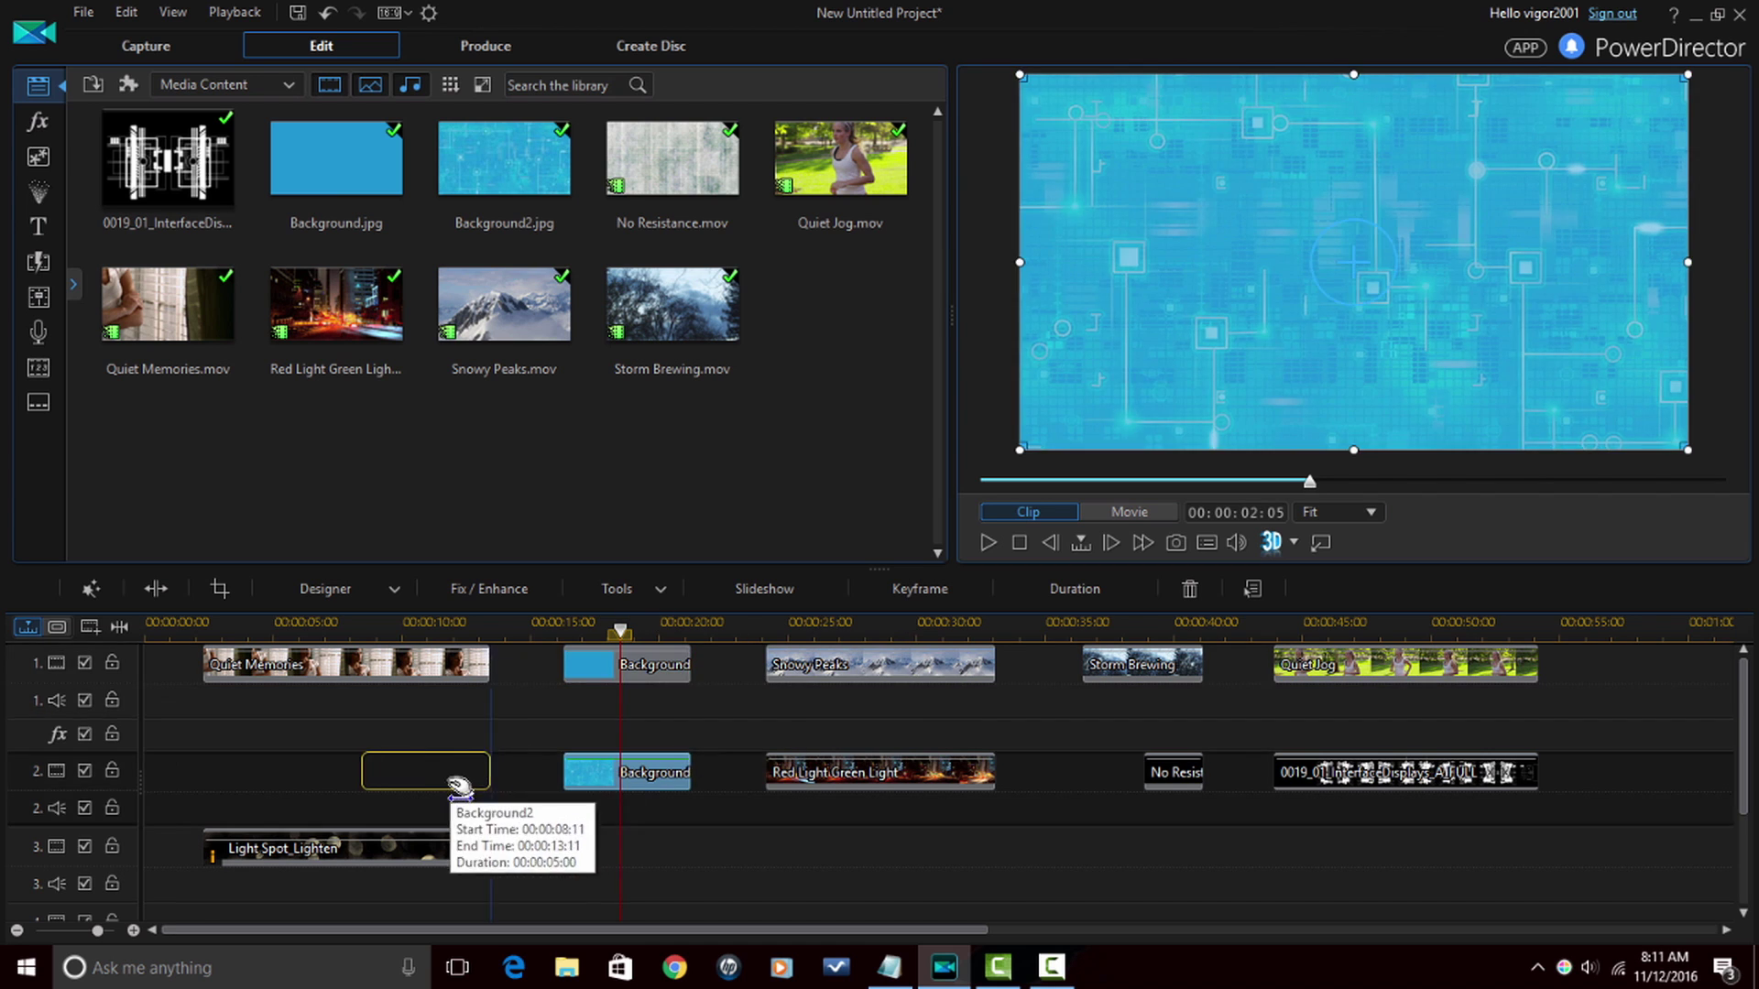
# Step: Slide Background2 later so it sits directly beneath the track-1 Background clip (16:07-21:07)
pyautogui.click(627, 665)
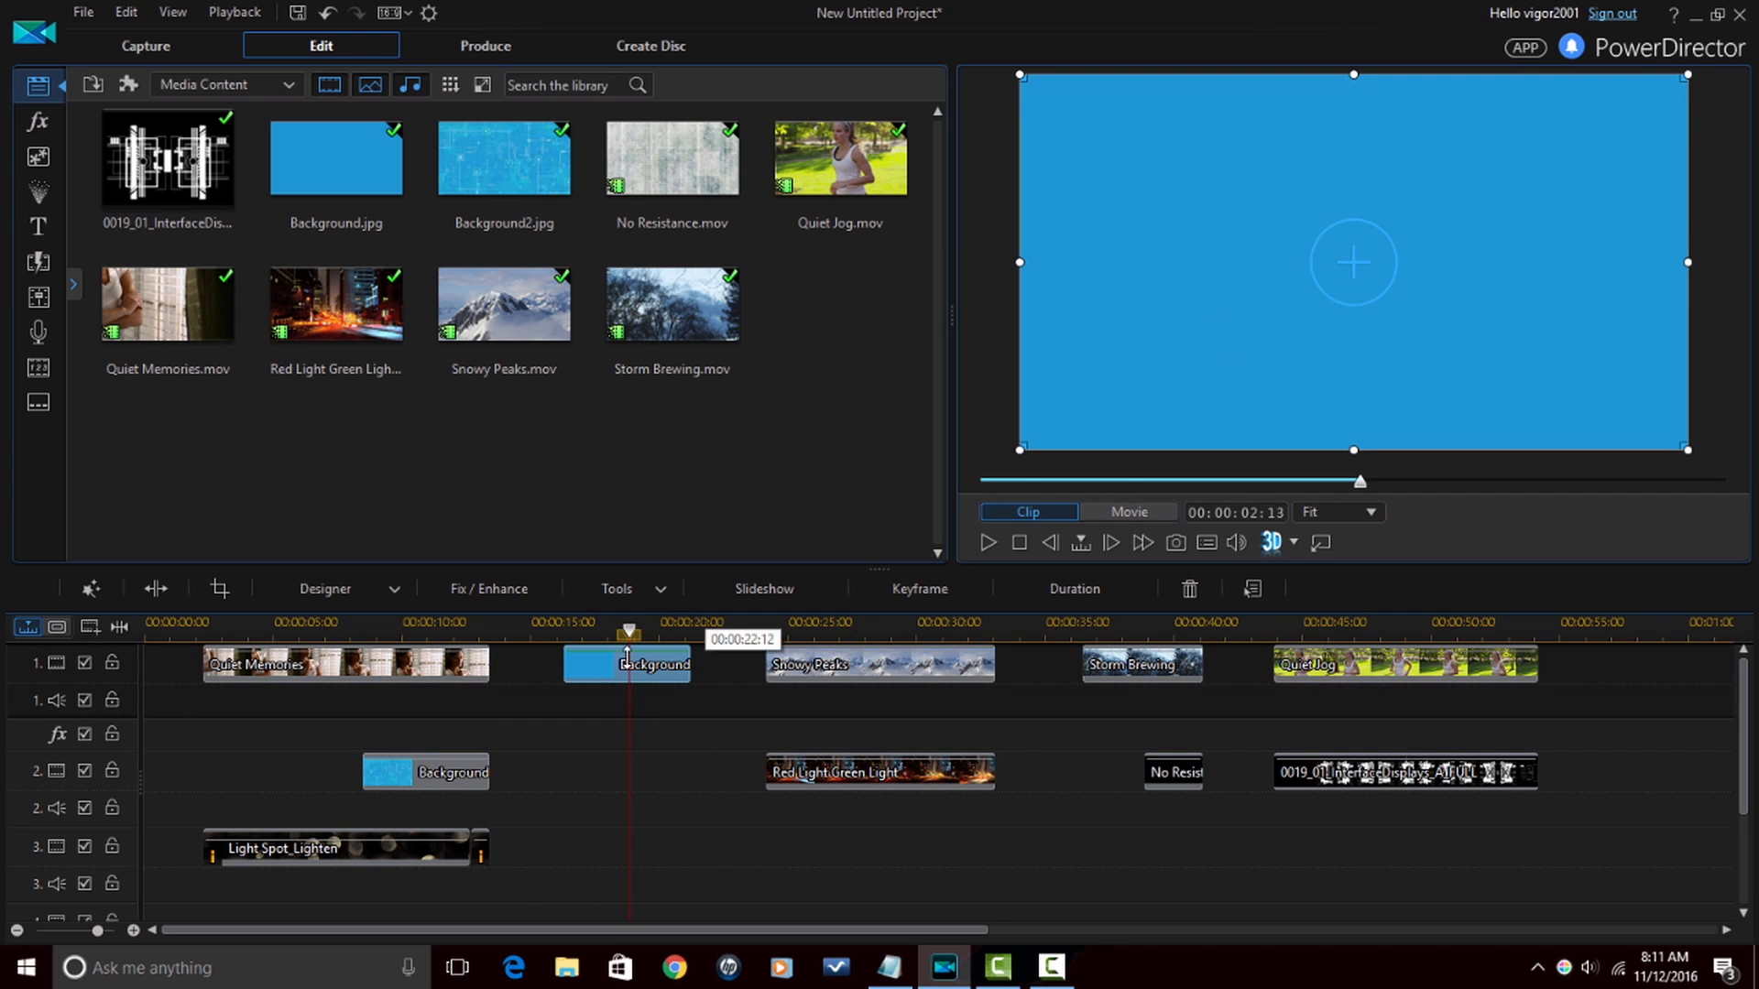
pyautogui.click(430, 772)
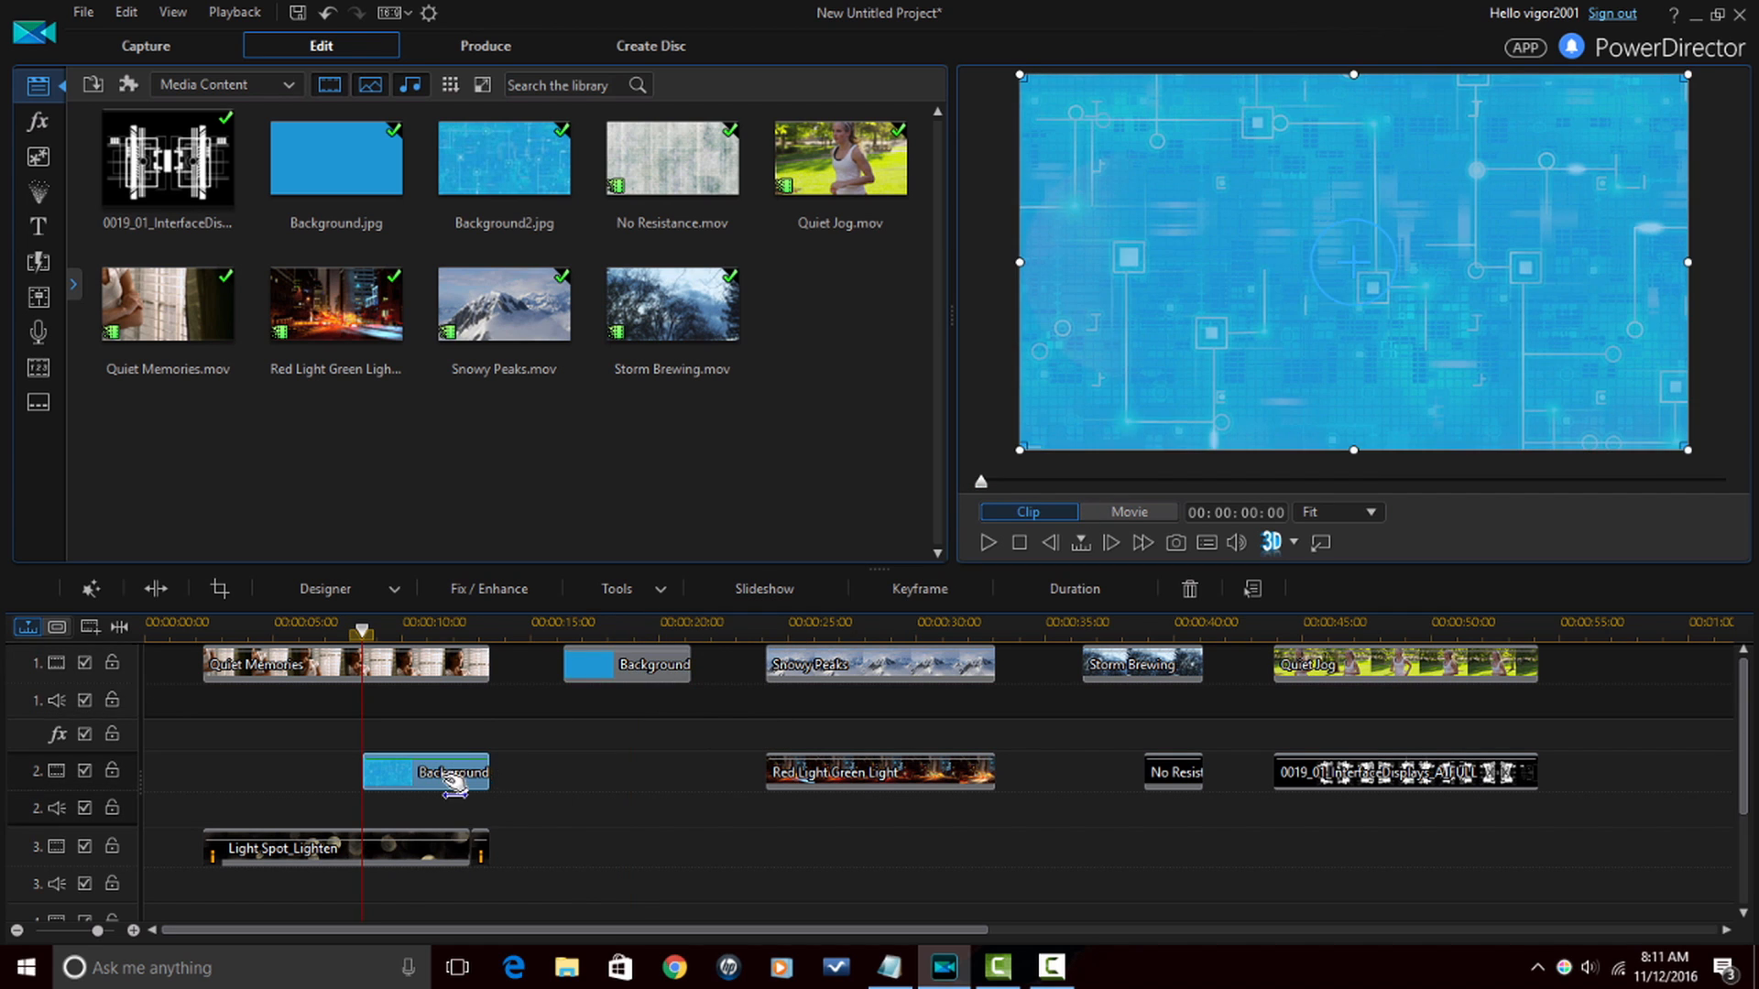
pyautogui.moveTo(429, 773); pyautogui.dragTo(529, 777)
pyautogui.moveTo(464, 627); pyautogui.dragTo(523, 628)
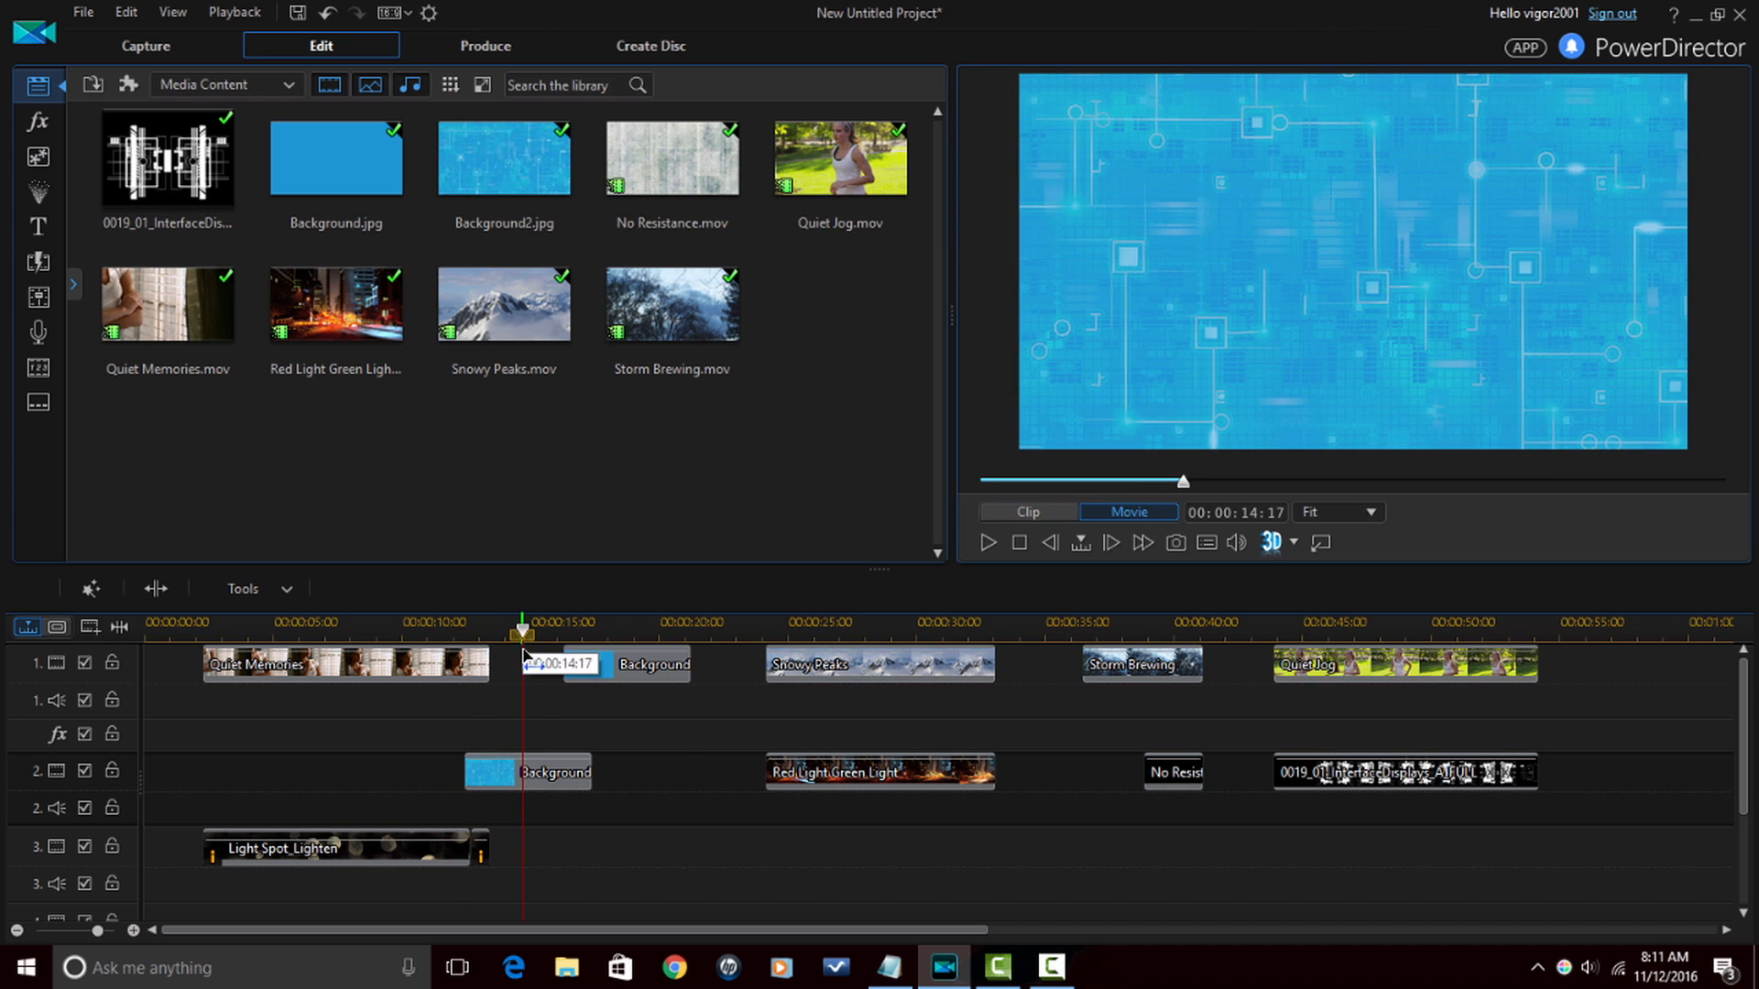
pyautogui.moveTo(547, 772); pyautogui.dragTo(646, 773)
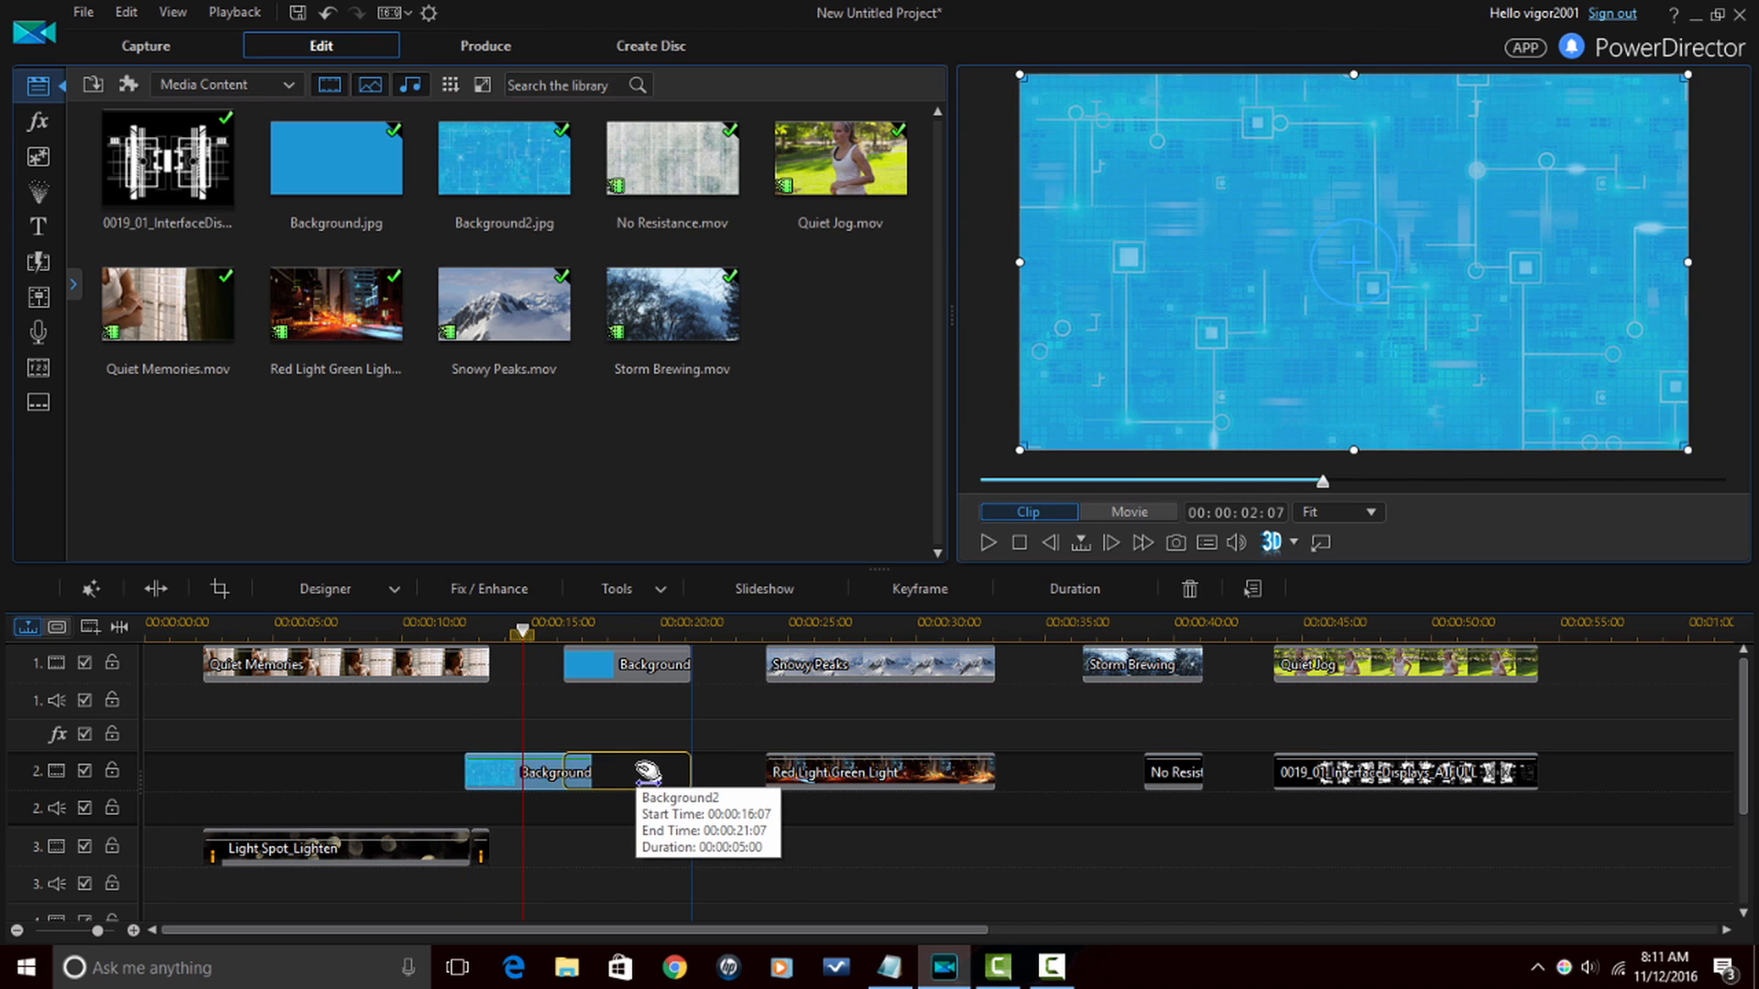
pyautogui.click(617, 628)
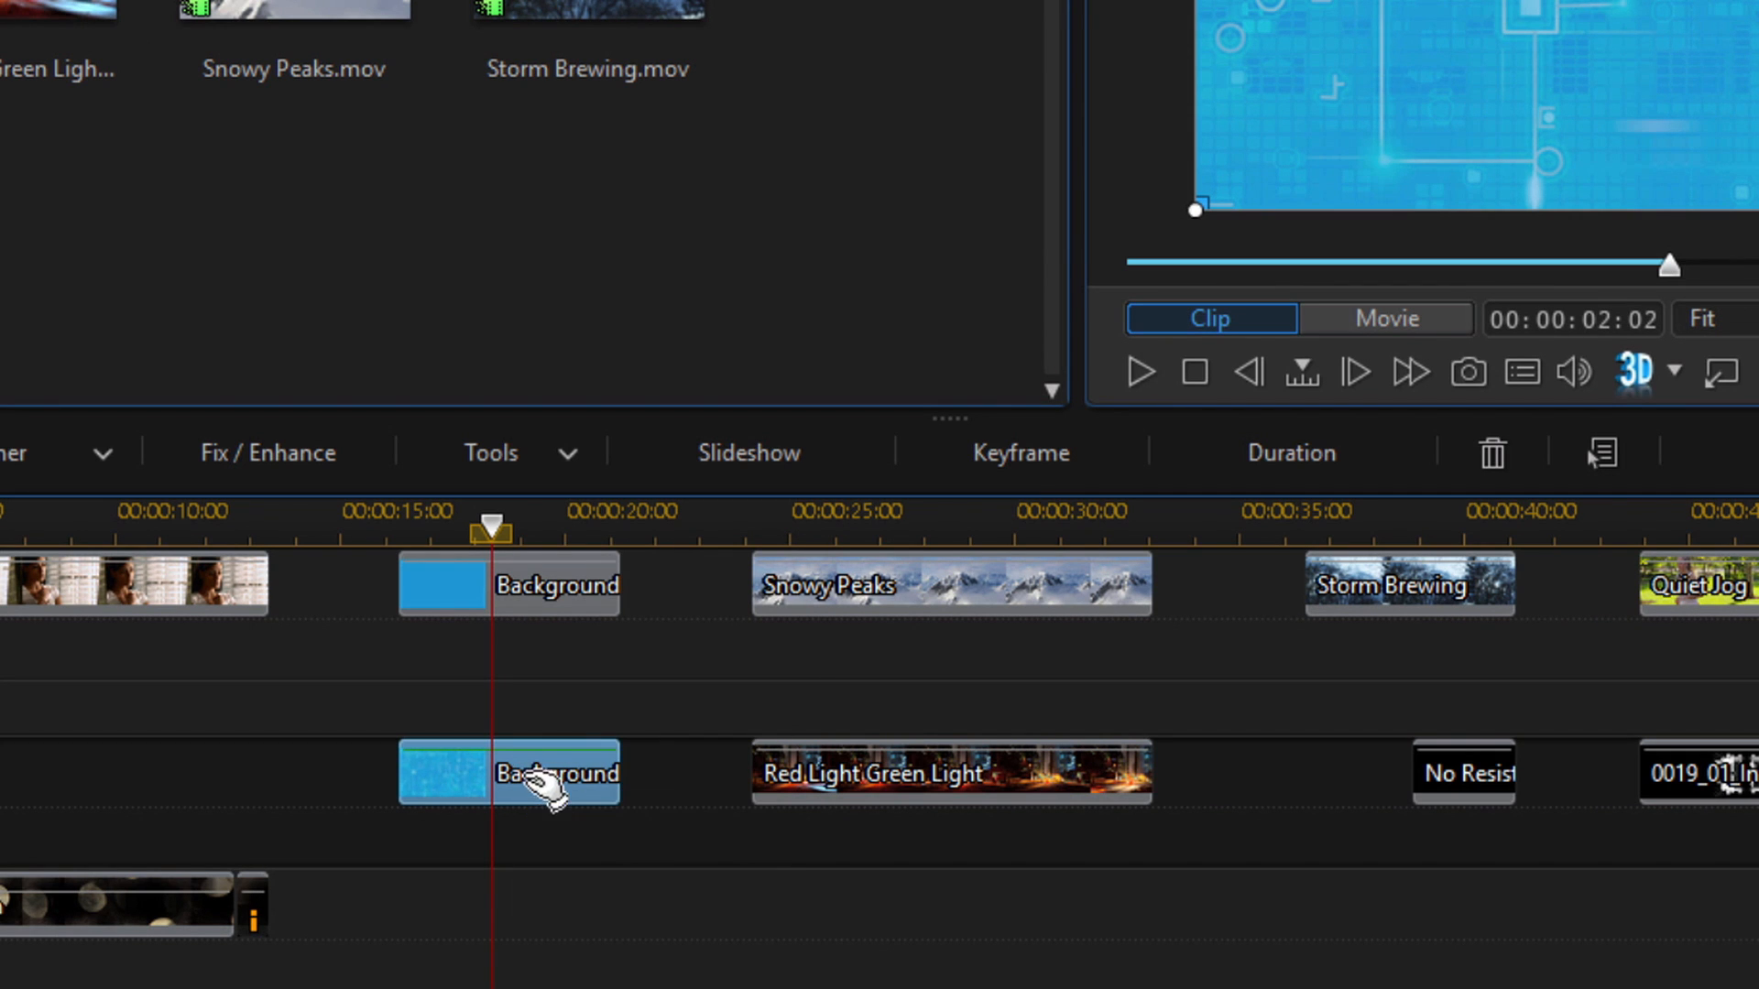
pyautogui.rightClick(530, 778)
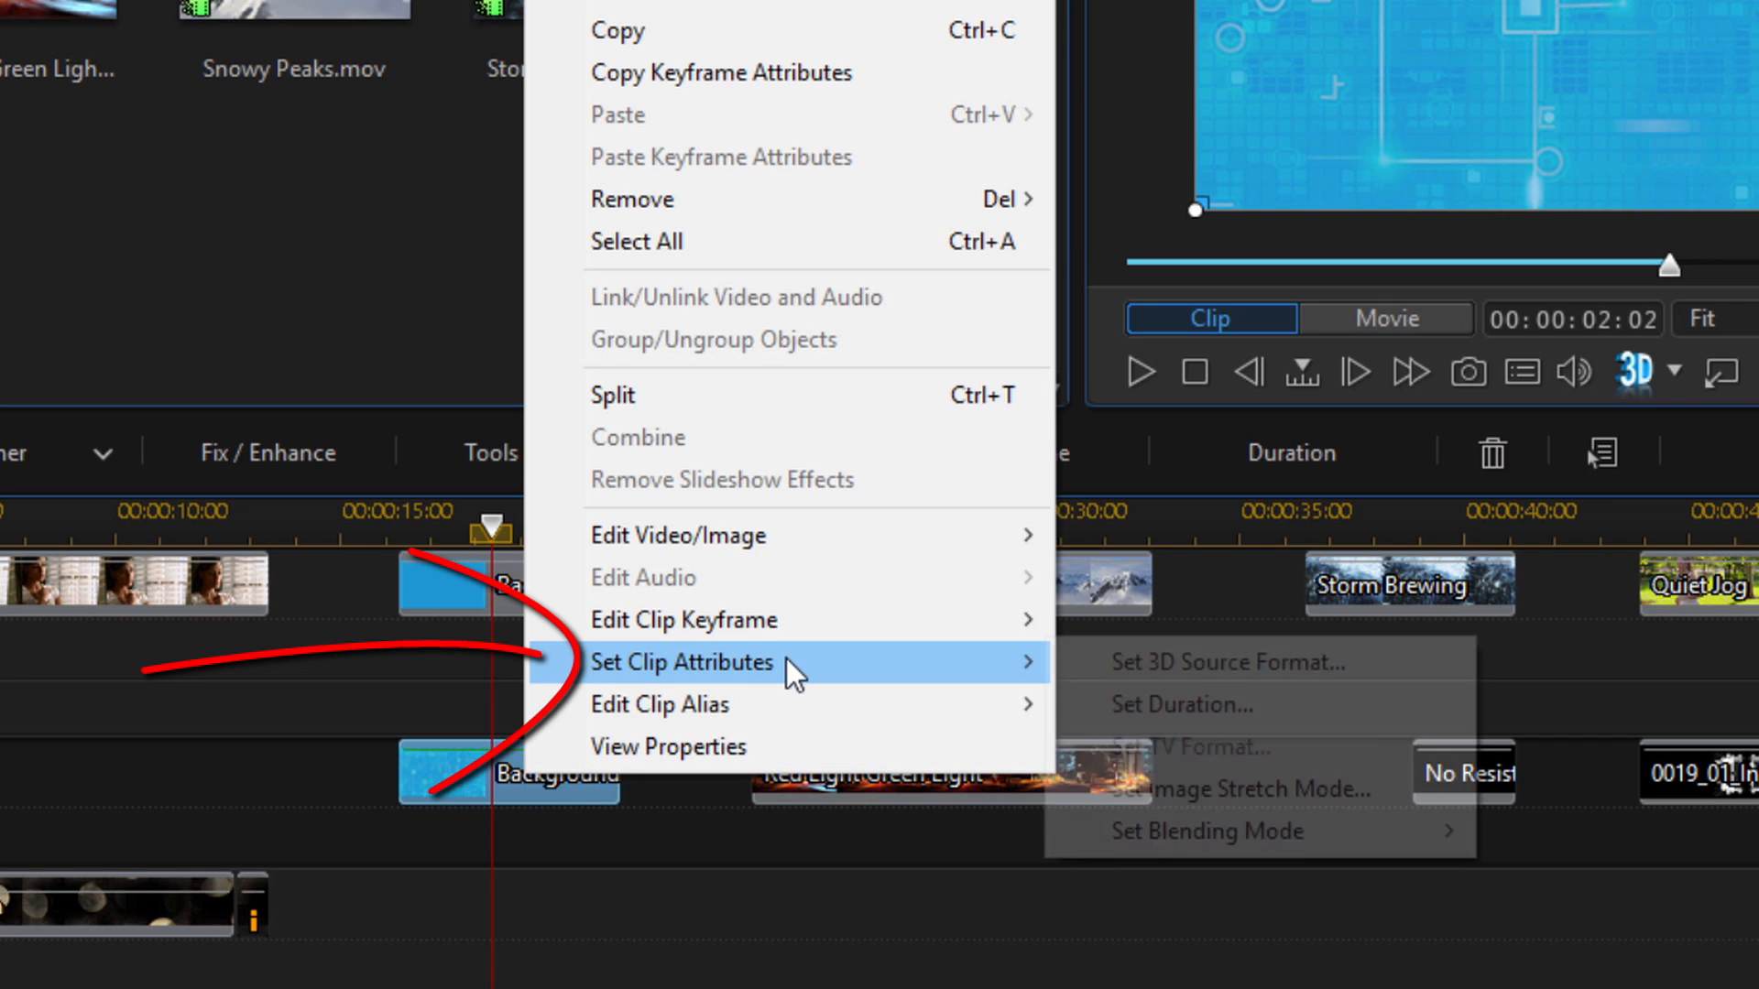
pyautogui.moveTo(559, 767)
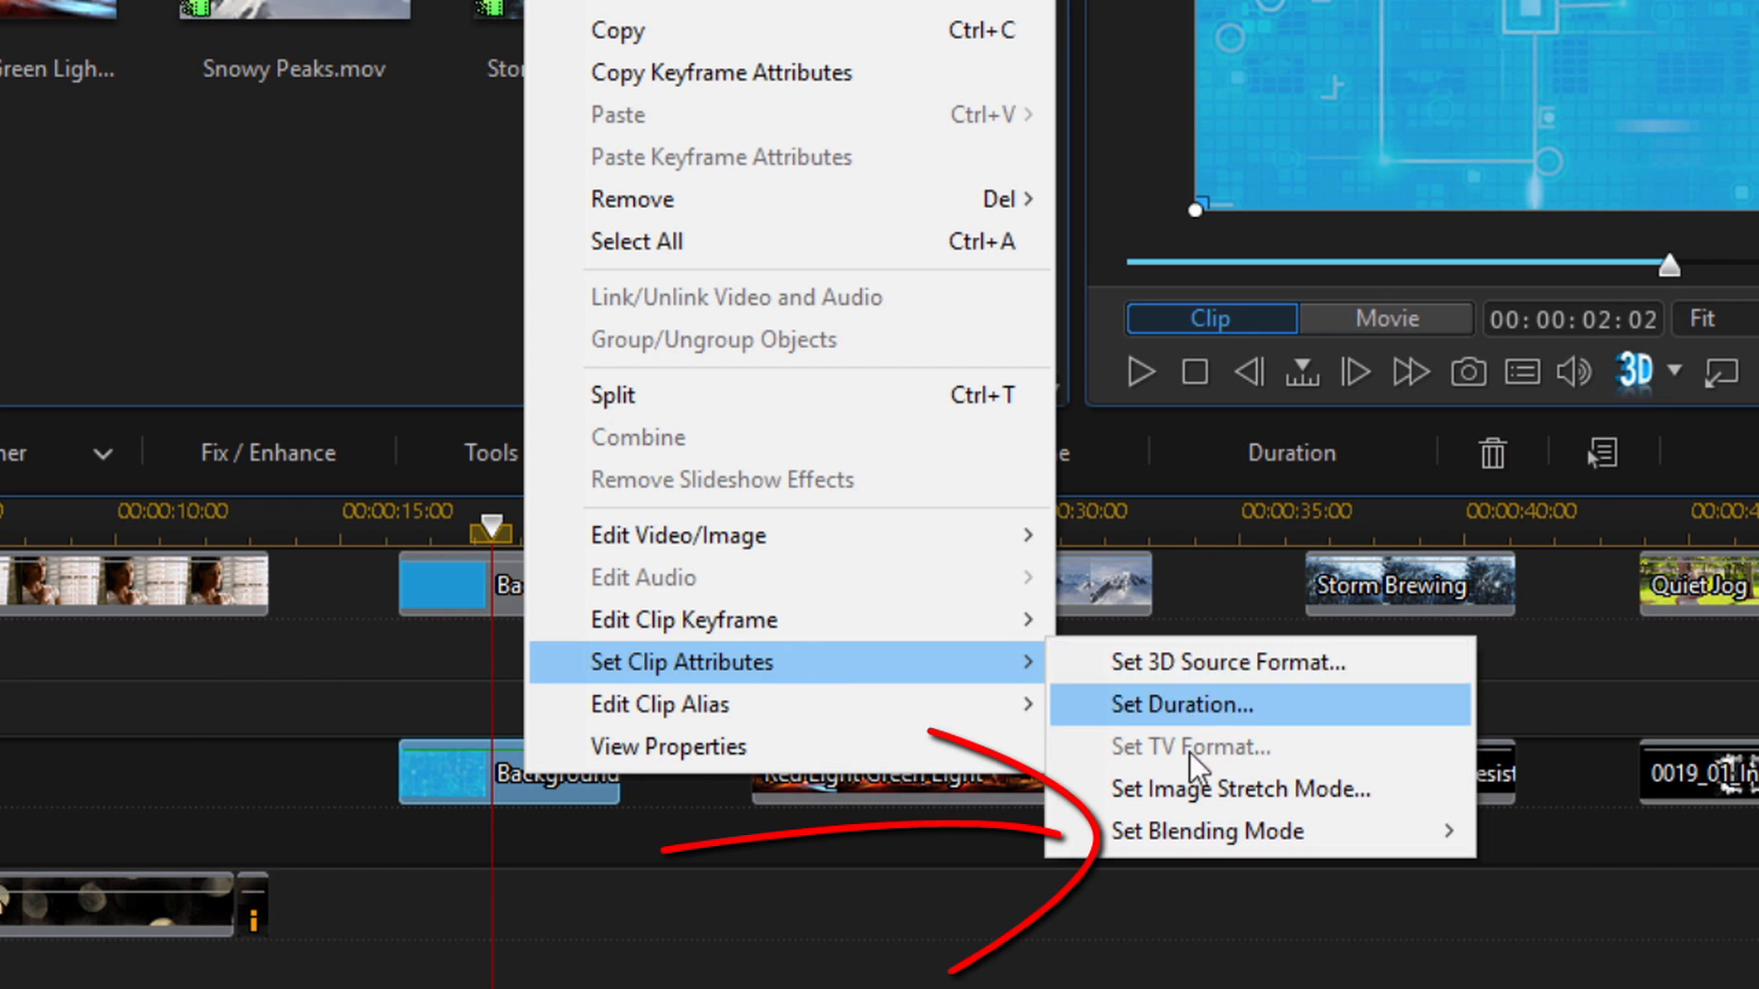
pyautogui.moveTo(916, 881)
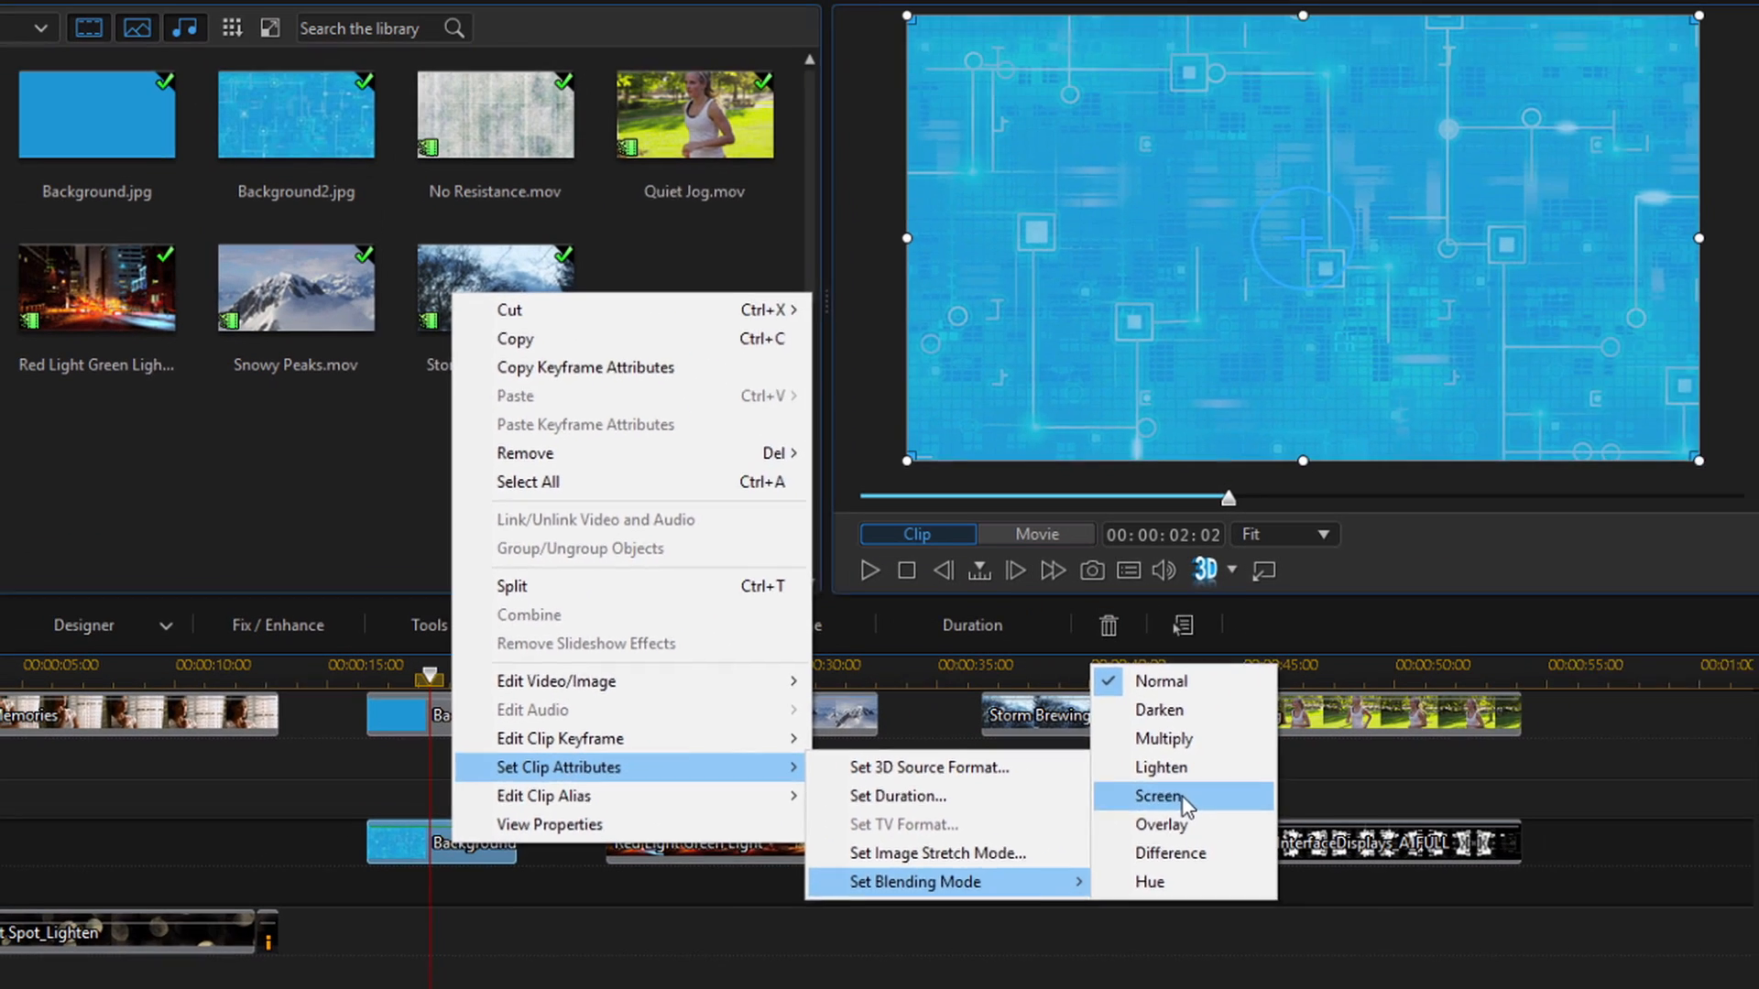
# Step: Set the Background2 overlay clip to Screen blending mode
pyautogui.click(1383, 797)
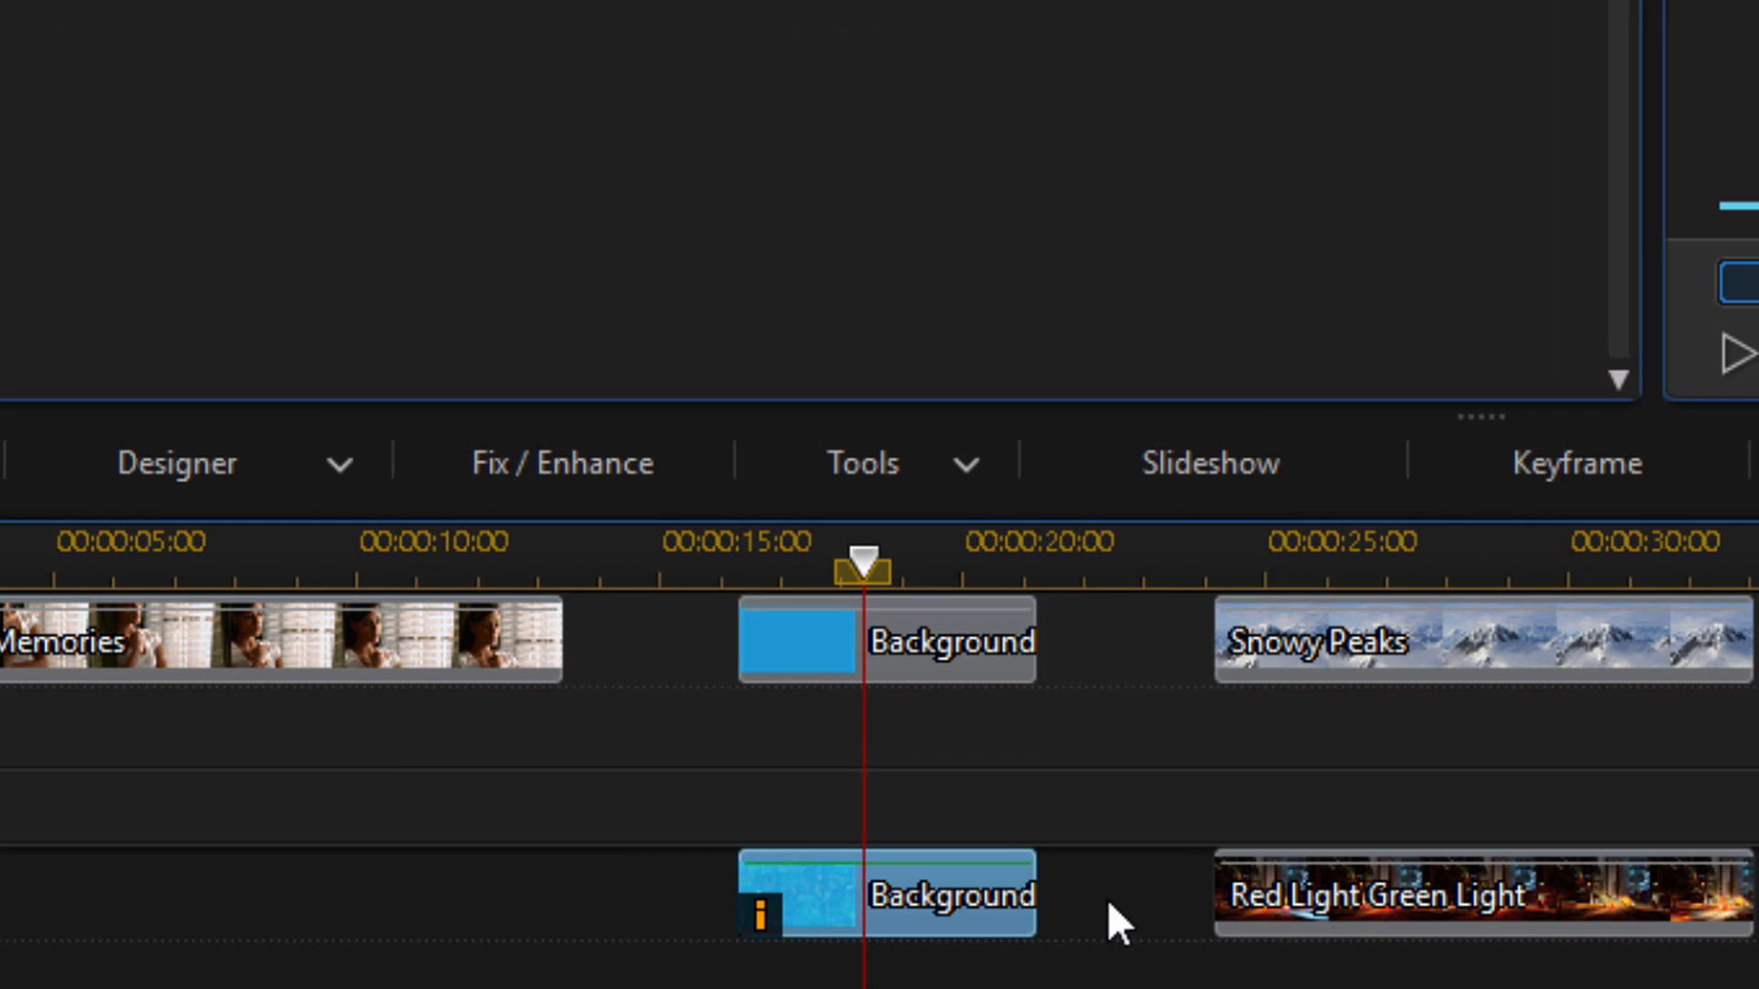
# Step: Enable the Blending Mode power tool for Background2 and change it to Difference
pyautogui.click(967, 473)
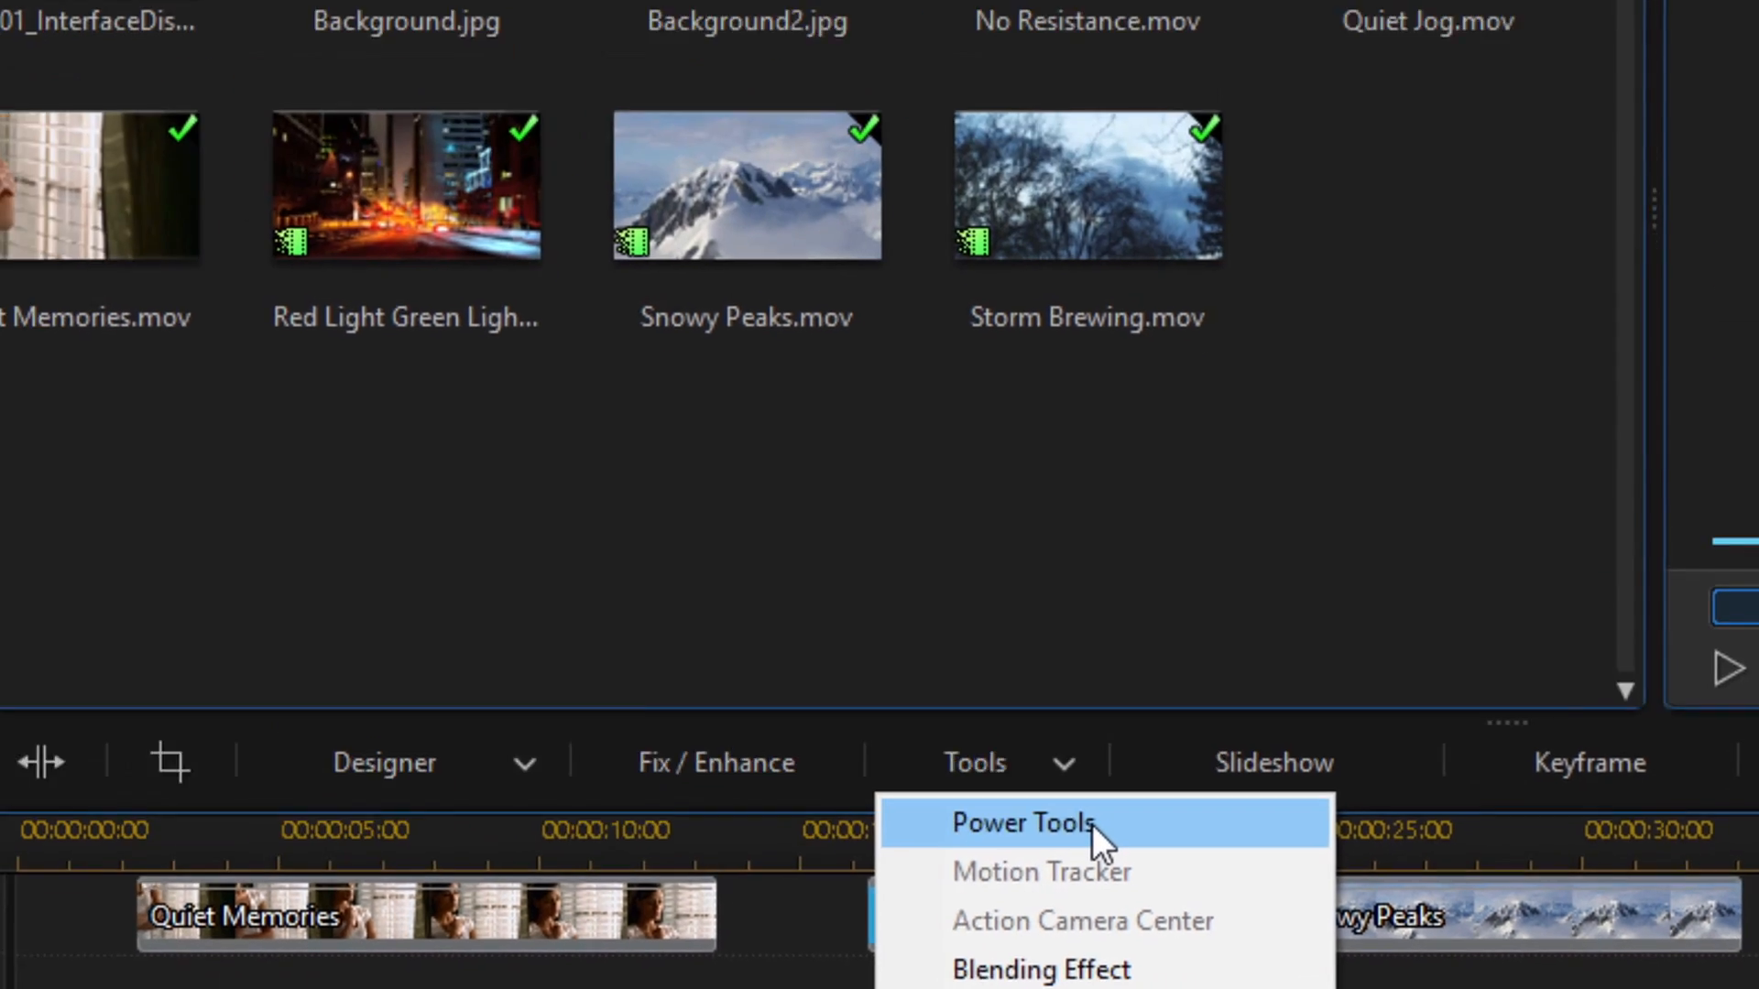
pyautogui.click(1004, 551)
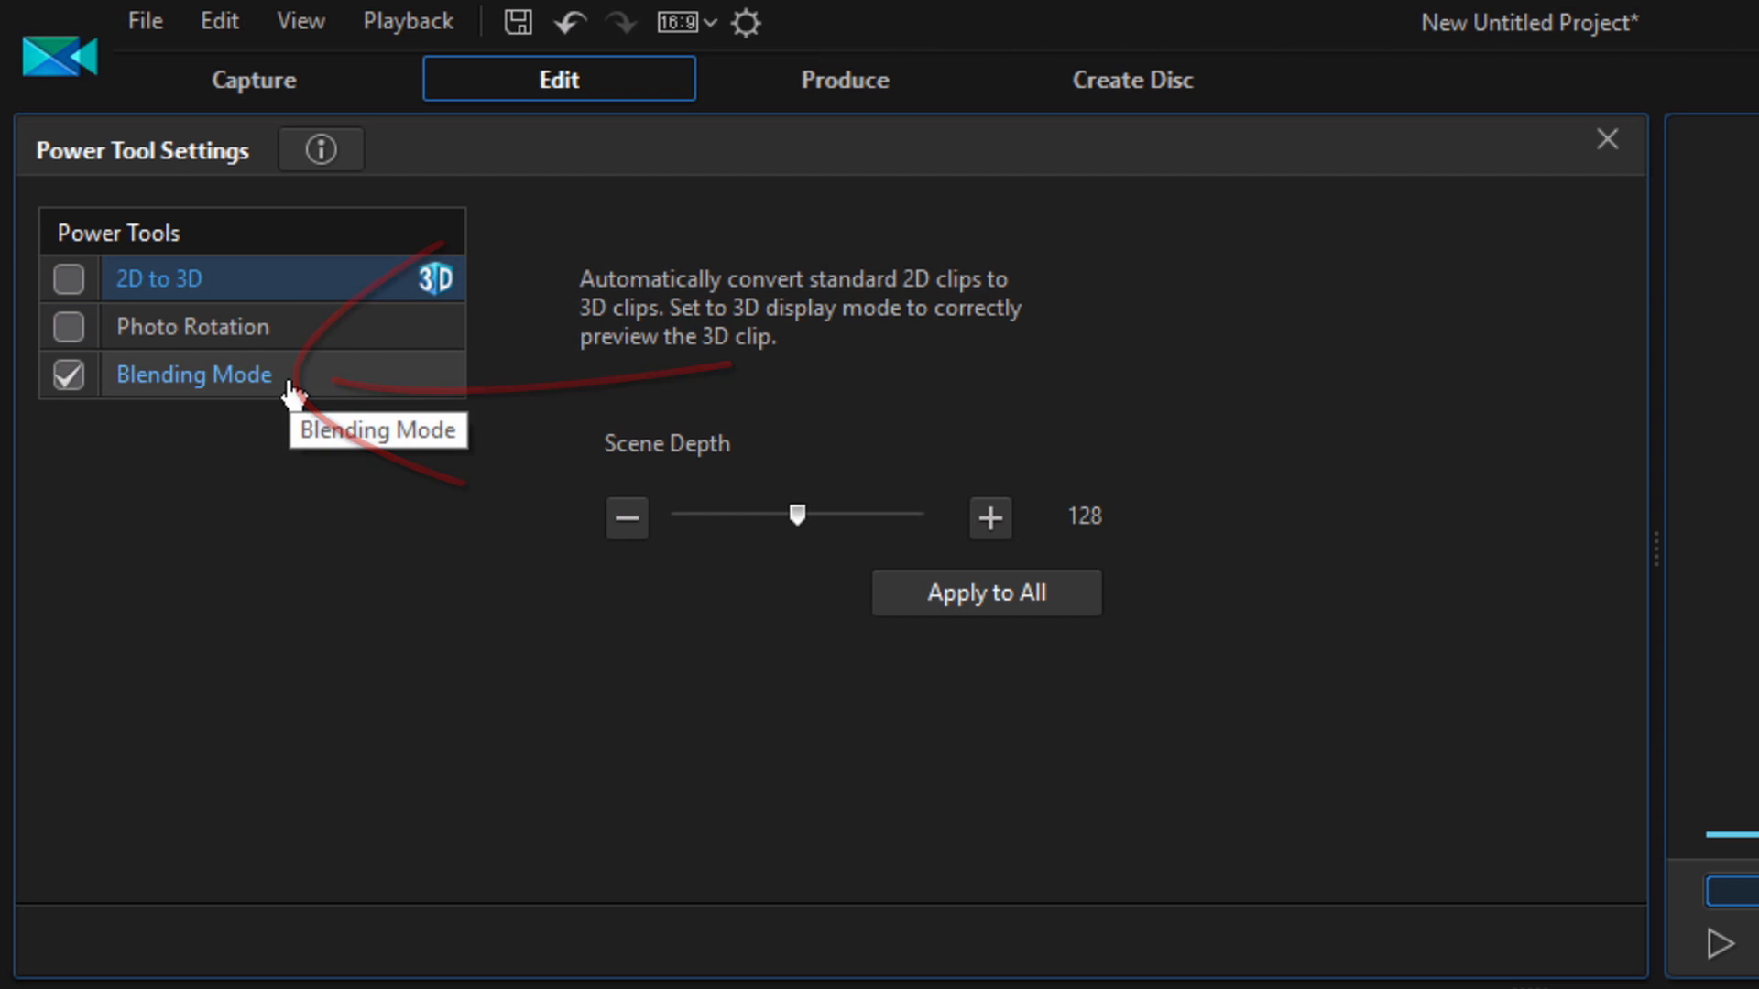
pyautogui.click(291, 386)
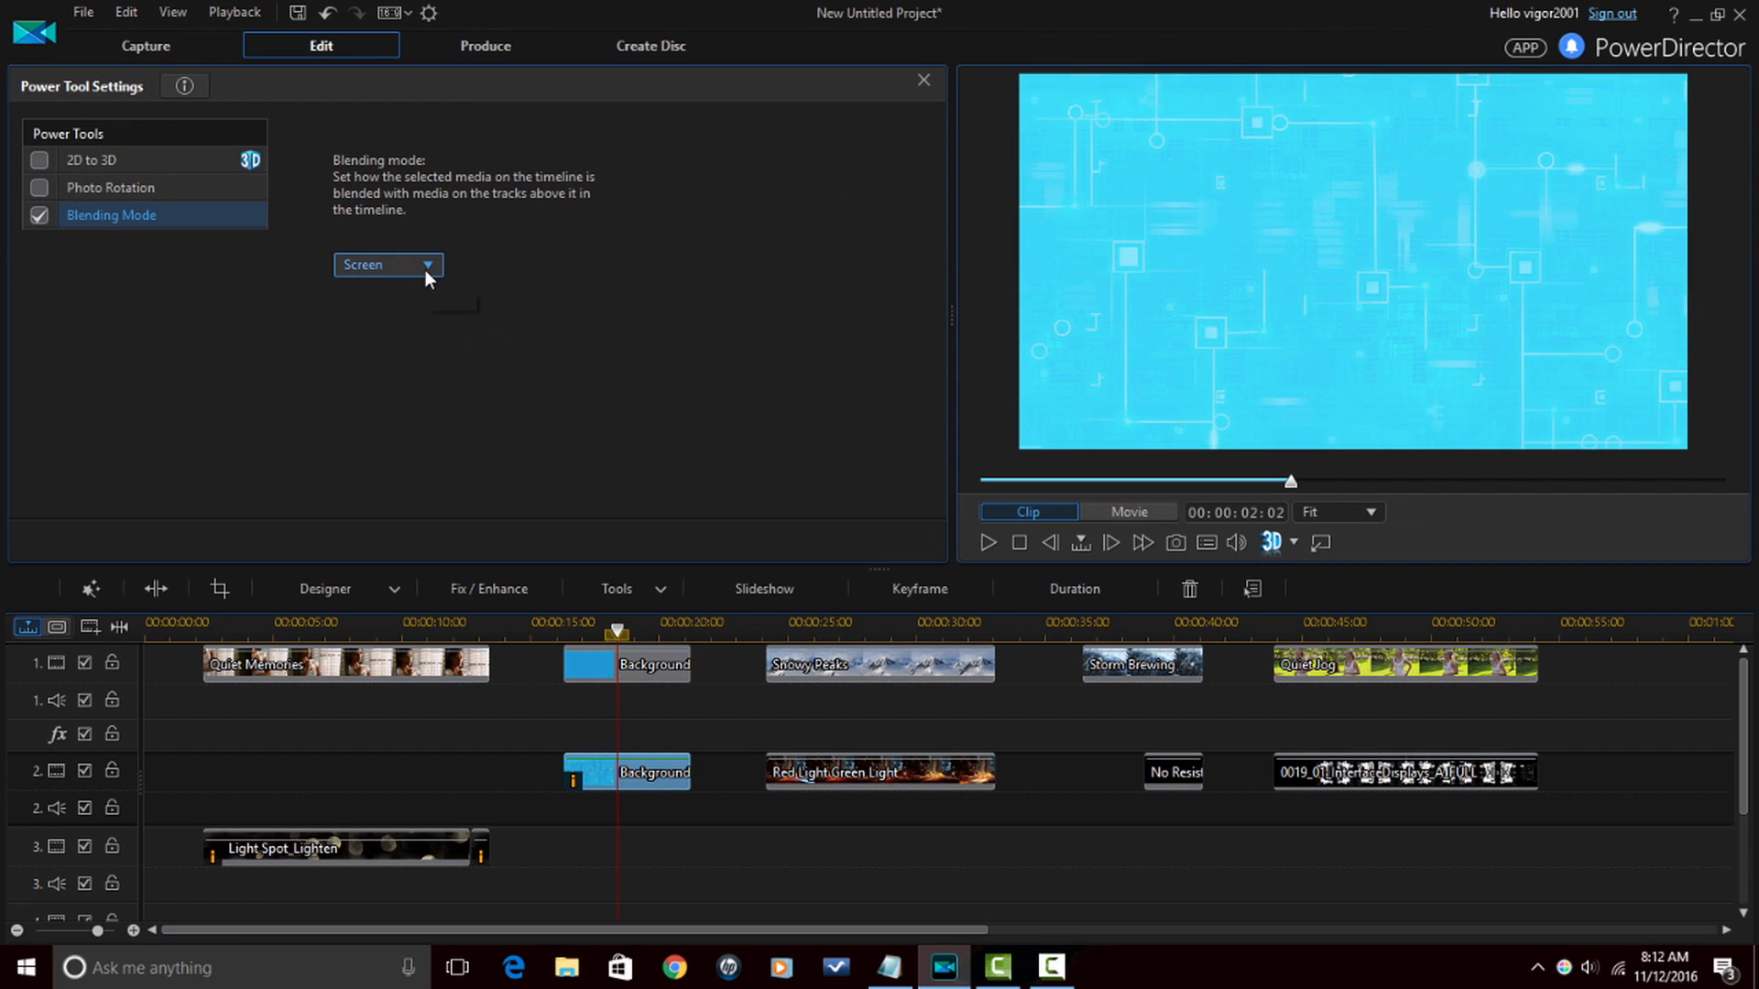
pyautogui.click(424, 271)
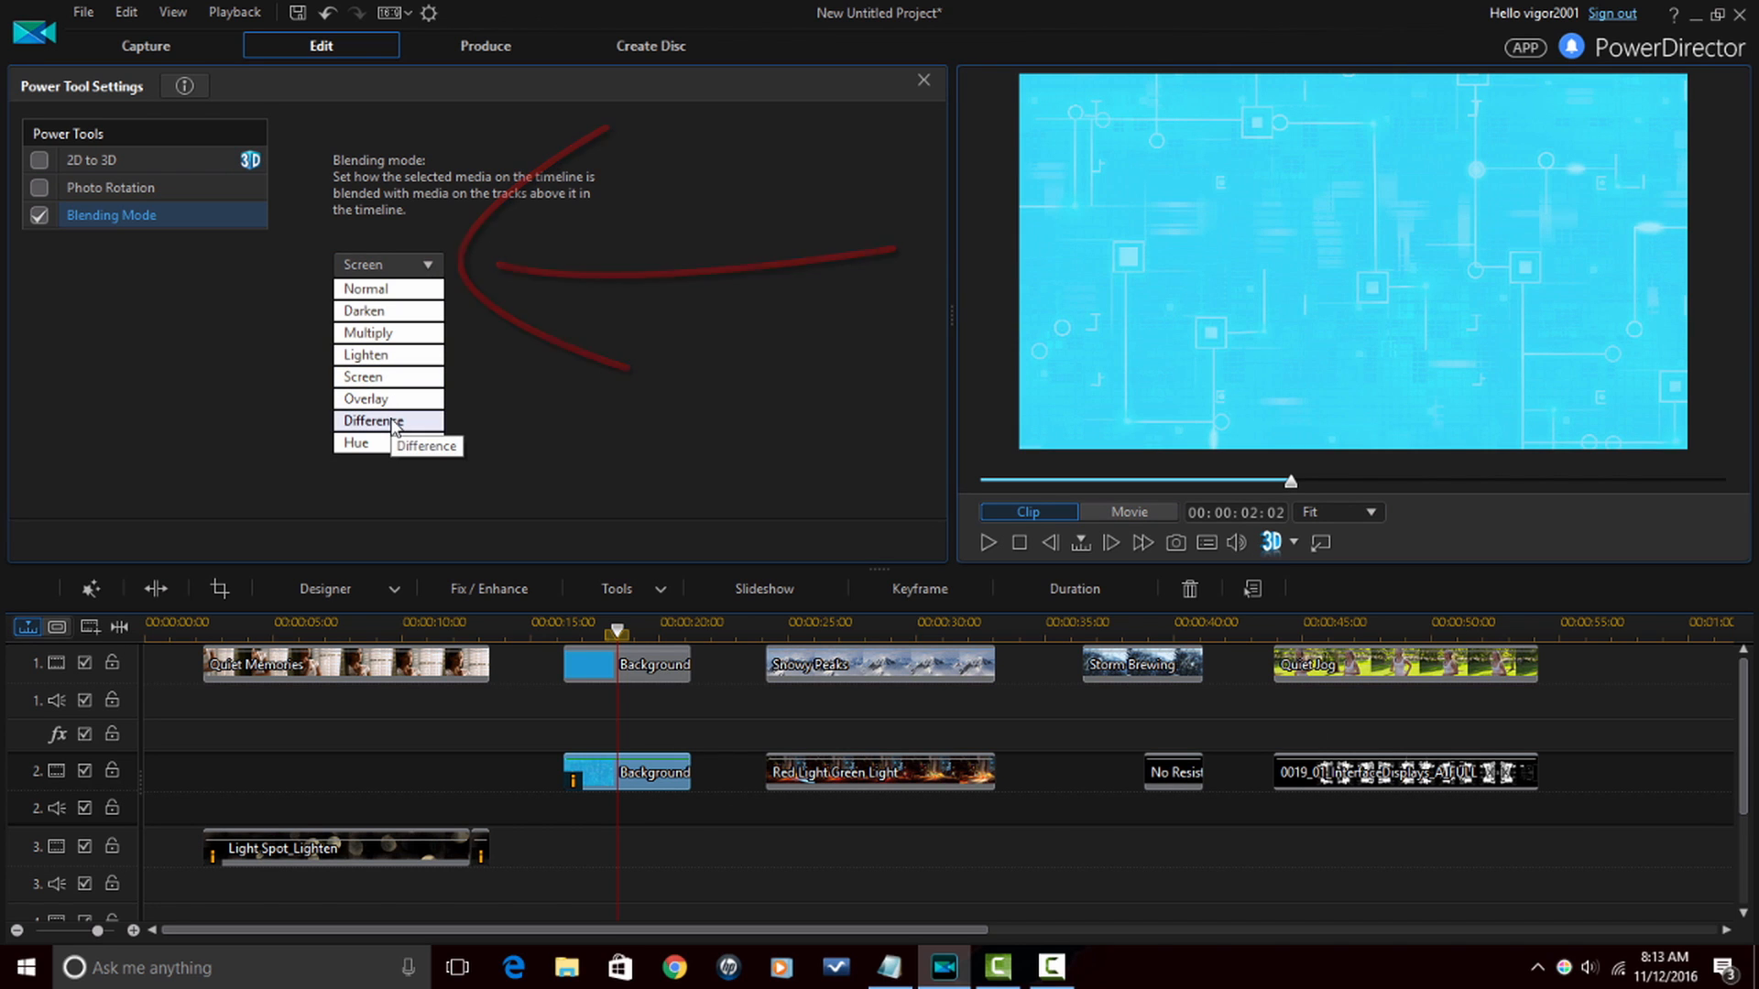
pyautogui.click(373, 421)
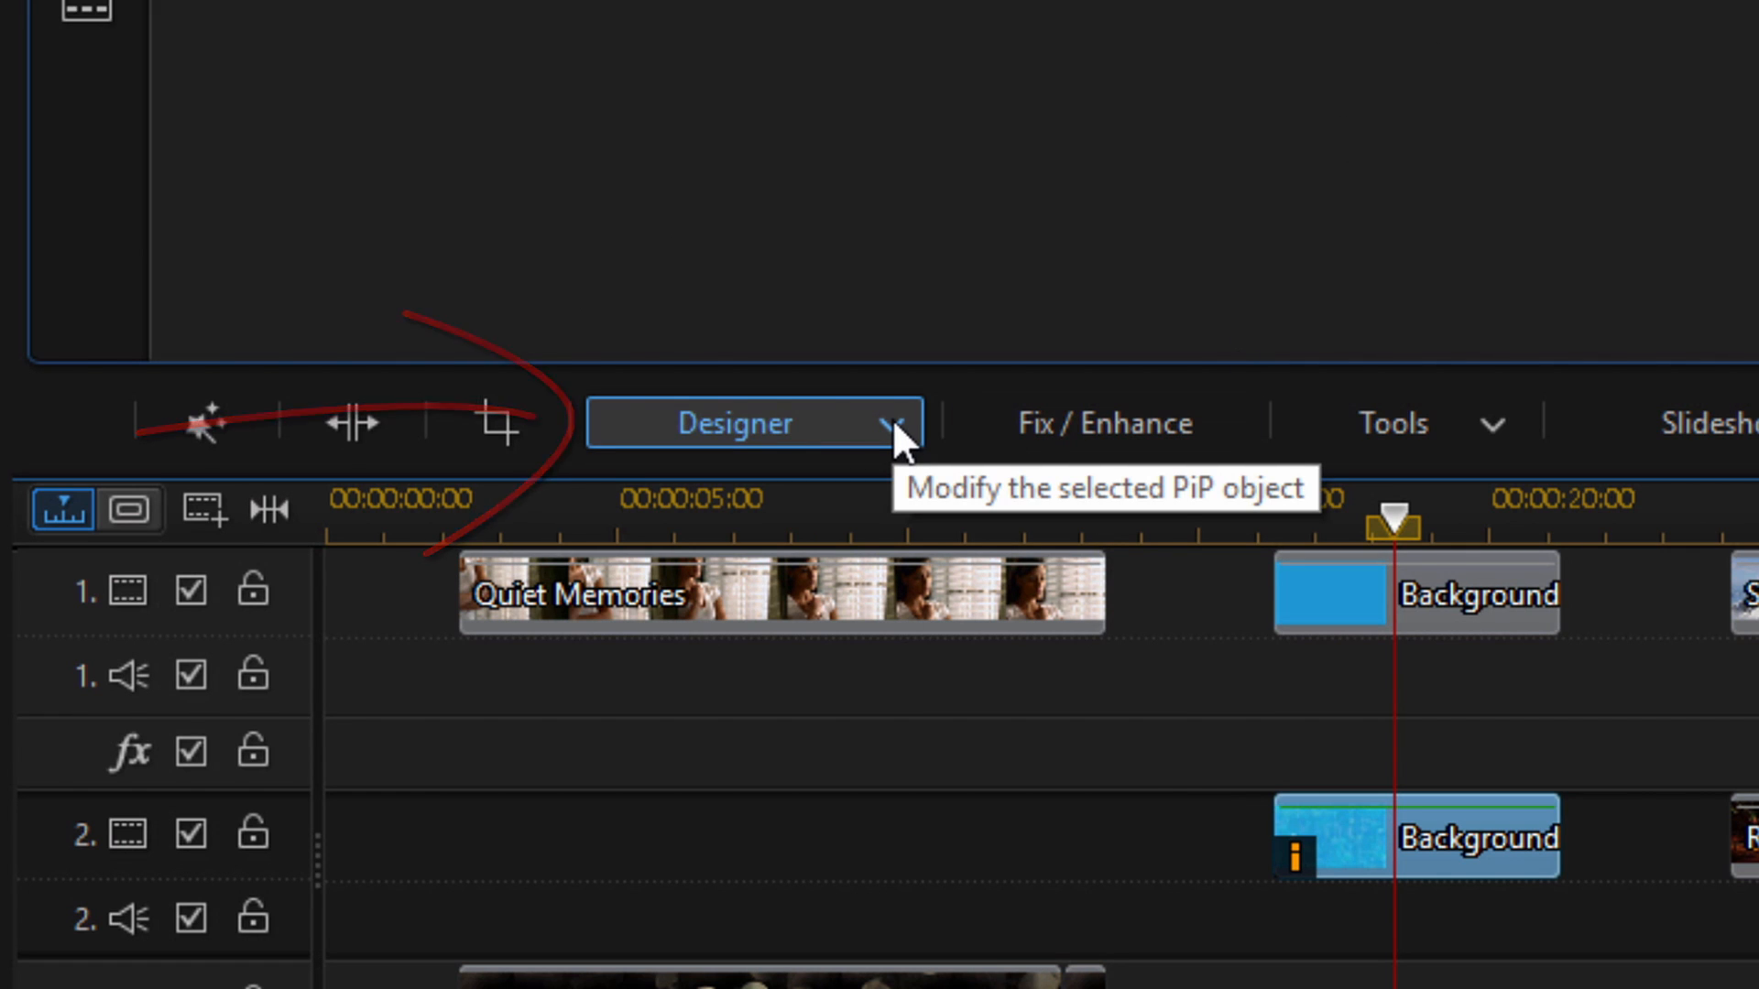
pyautogui.click(892, 418)
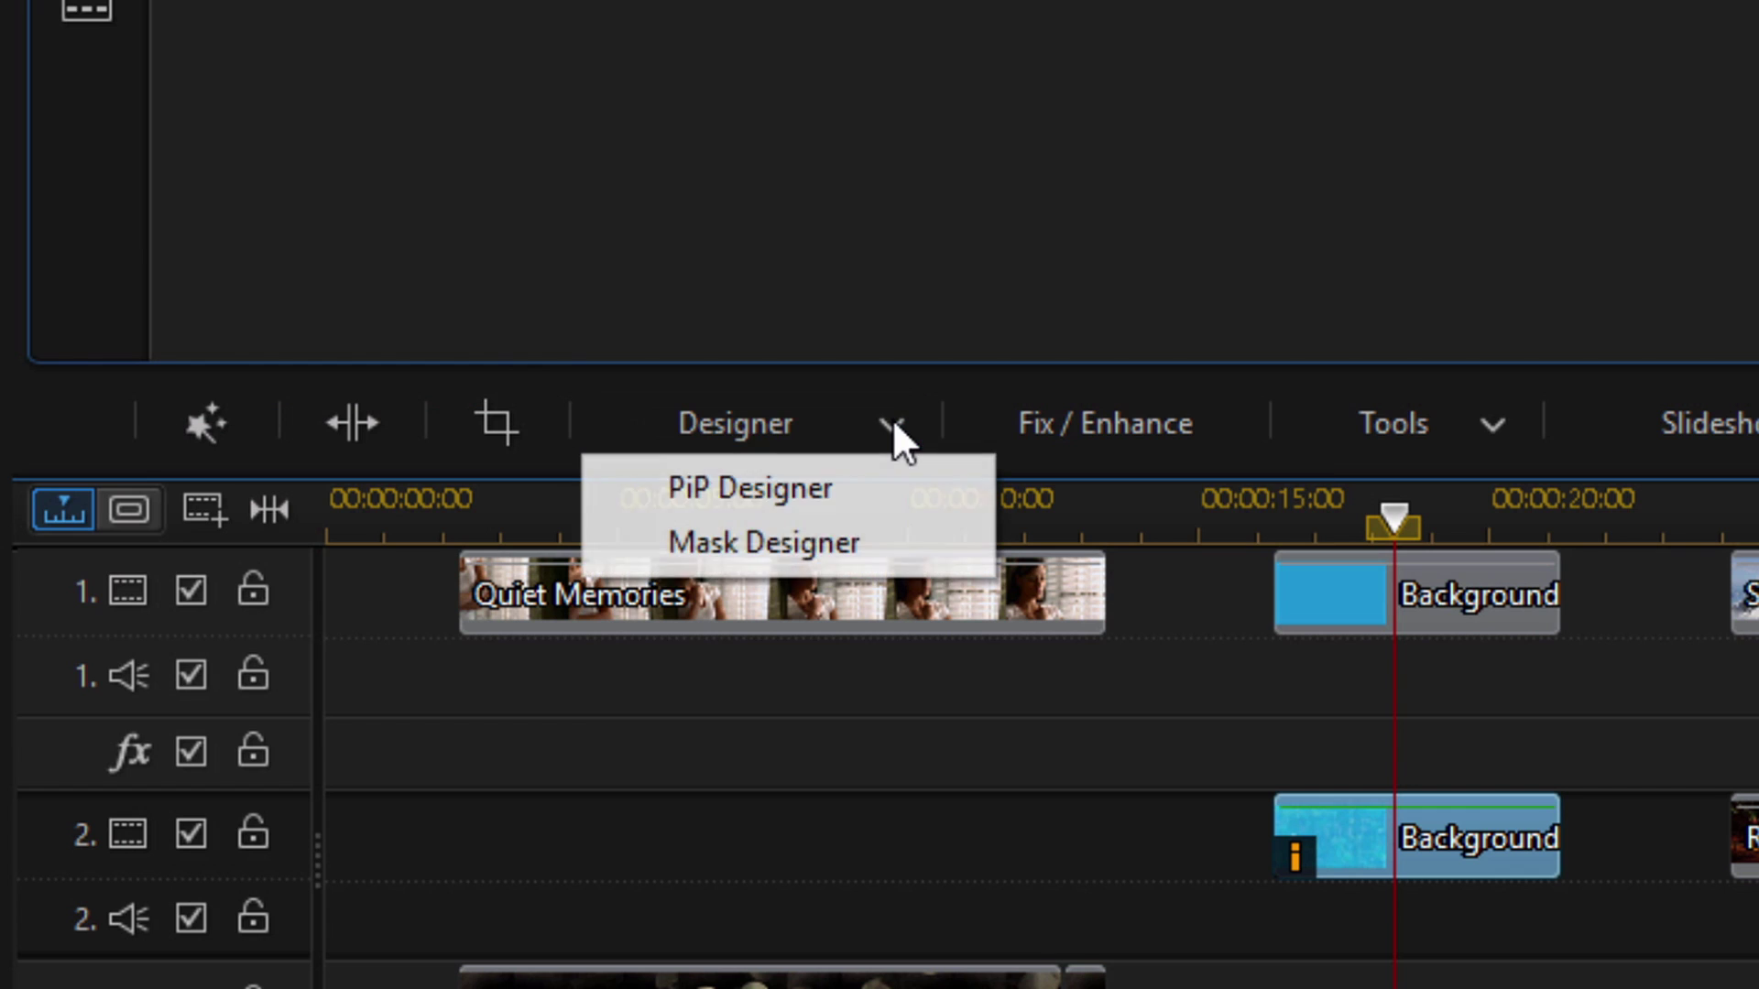
pyautogui.click(787, 478)
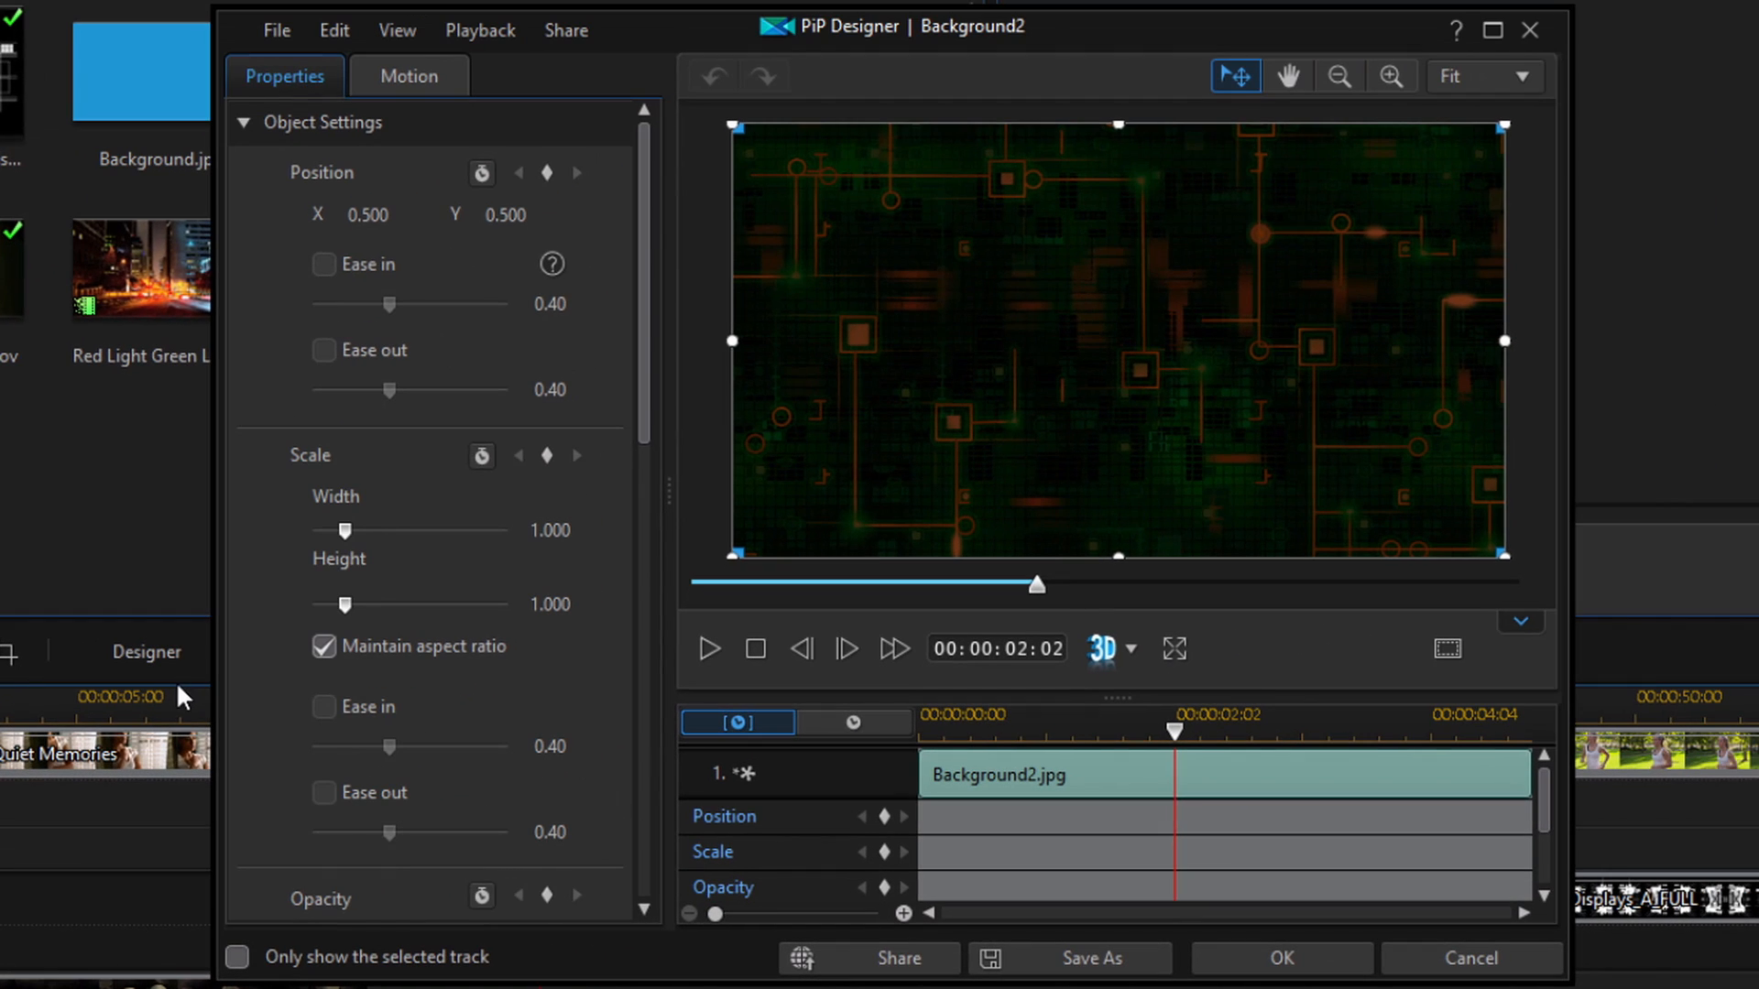
pyautogui.moveTo(651, 362)
pyautogui.mouseDown()
pyautogui.moveTo(643, 414)
pyautogui.moveTo(643, 316)
pyautogui.moveTo(642, 524)
pyautogui.mouseUp()
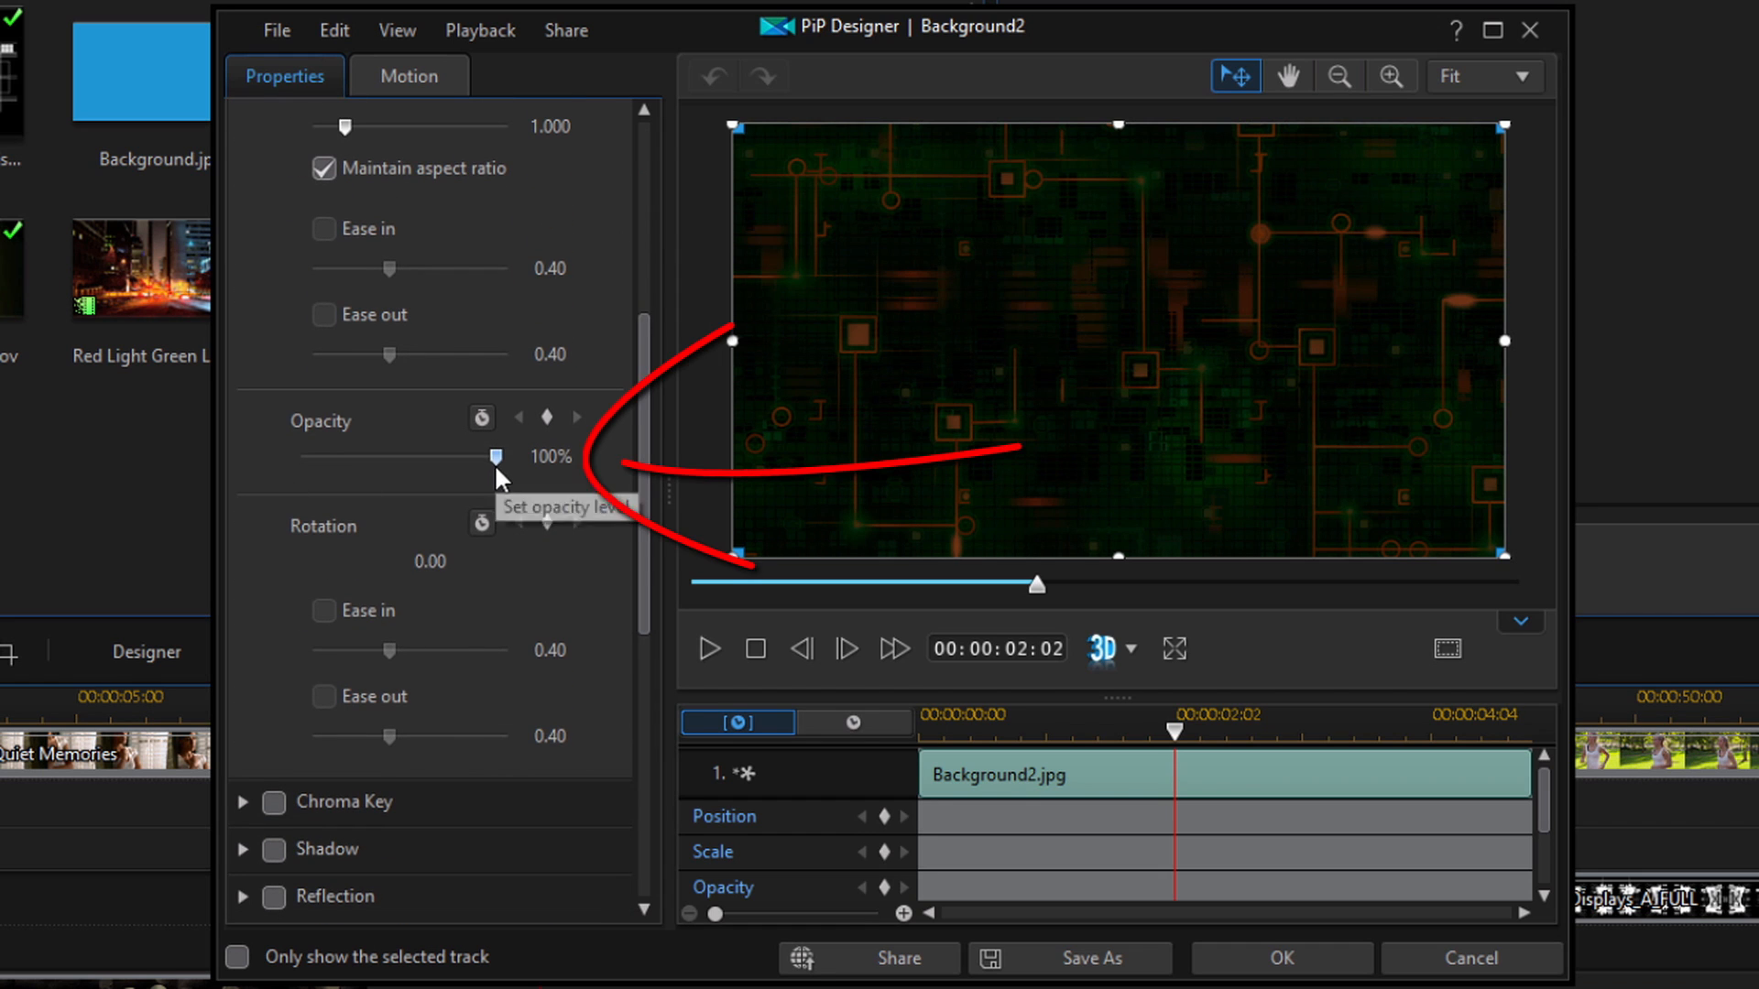
pyautogui.moveTo(495, 458); pyautogui.dragTo(305, 458)
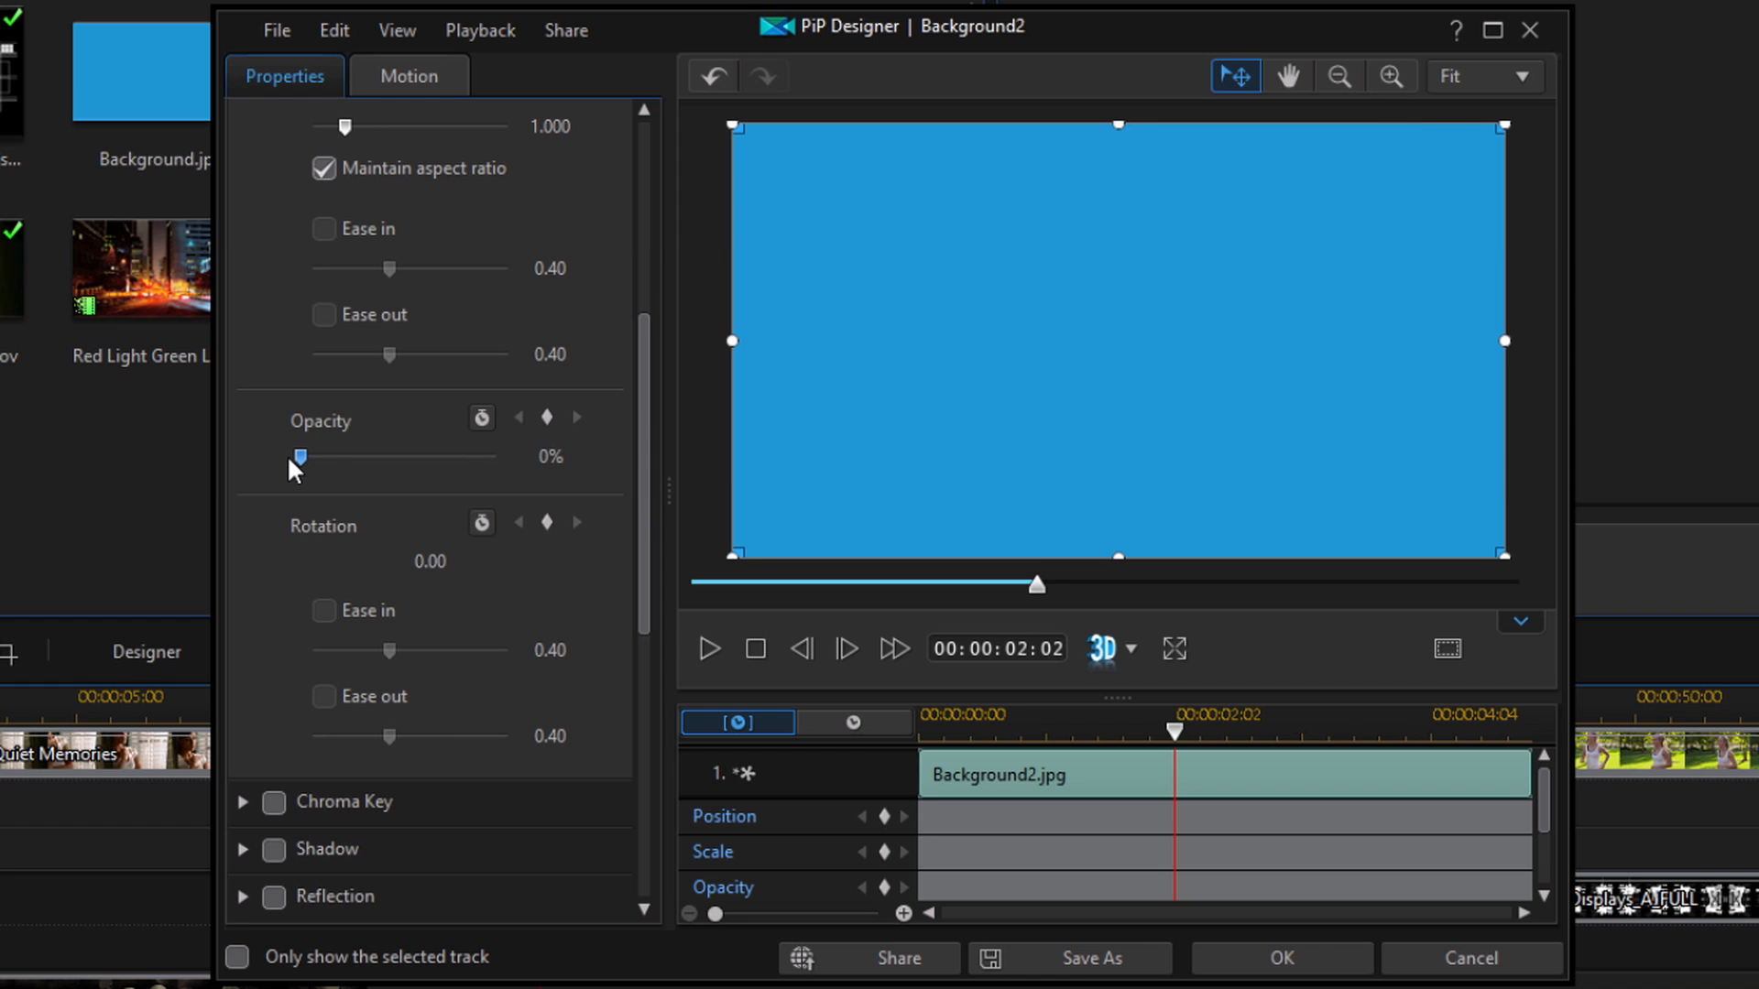
pyautogui.moveTo(299, 457)
pyautogui.mouseDown()
pyautogui.moveTo(469, 458)
pyautogui.moveTo(443, 458)
pyautogui.mouseUp()
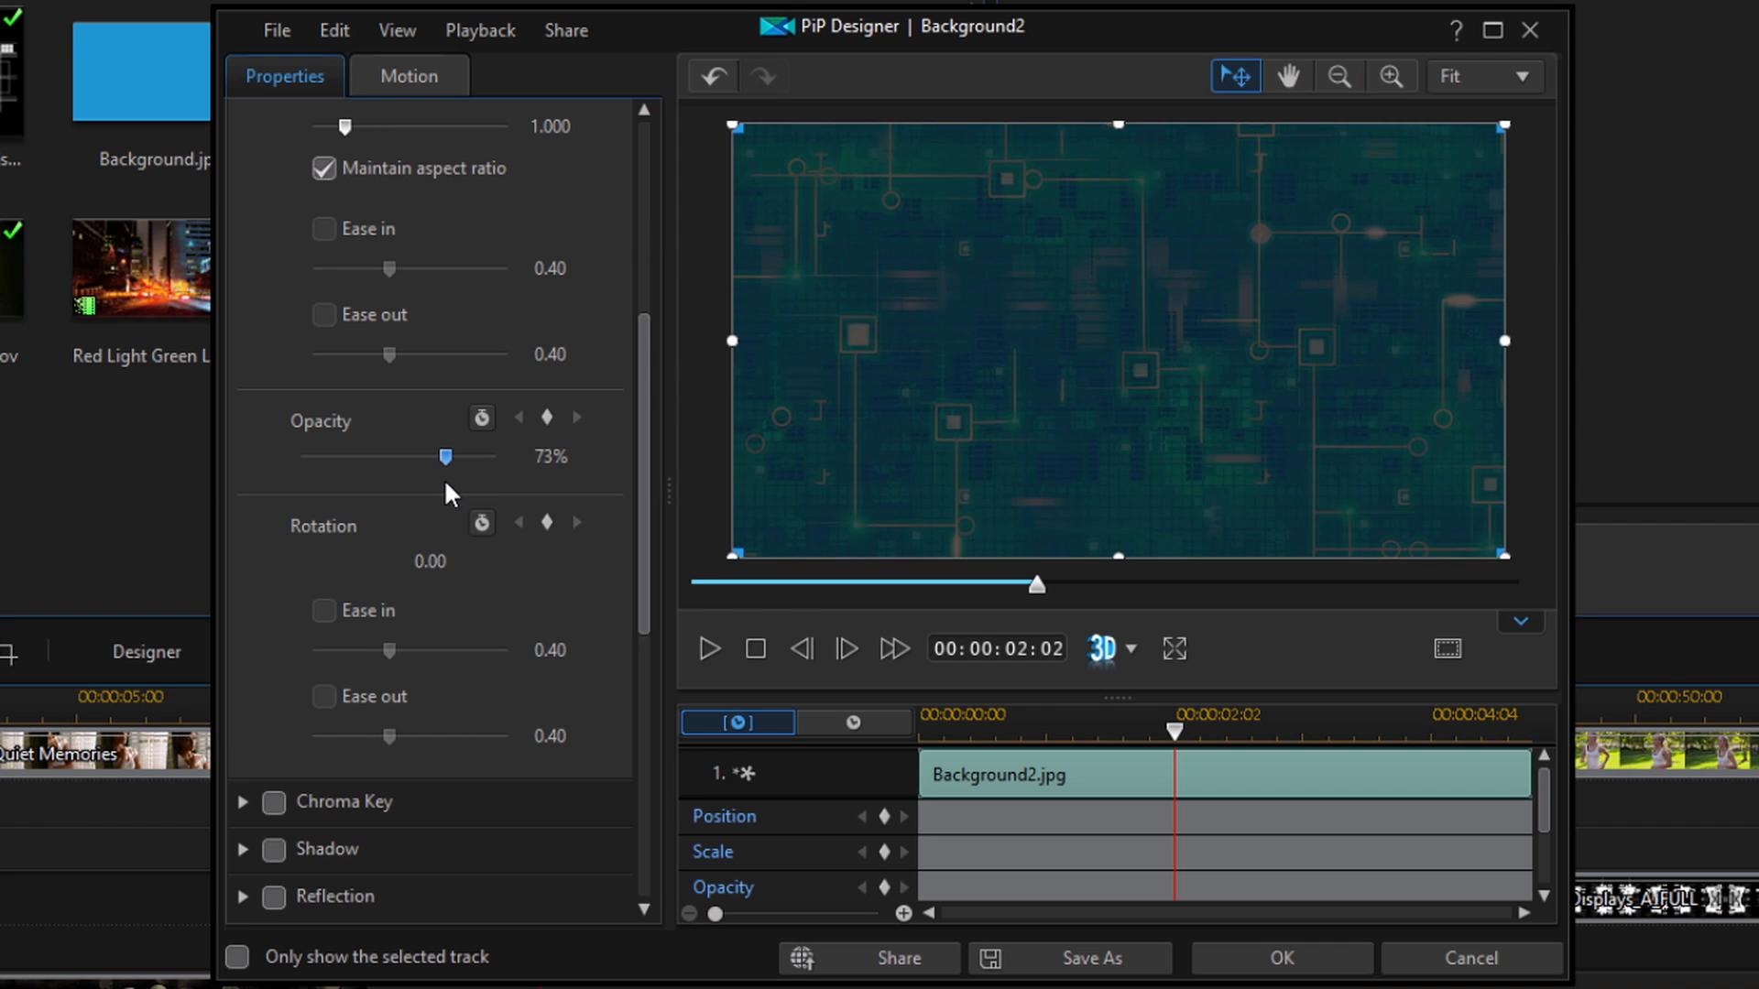
pyautogui.moveTo(443, 458); pyautogui.dragTo(503, 458)
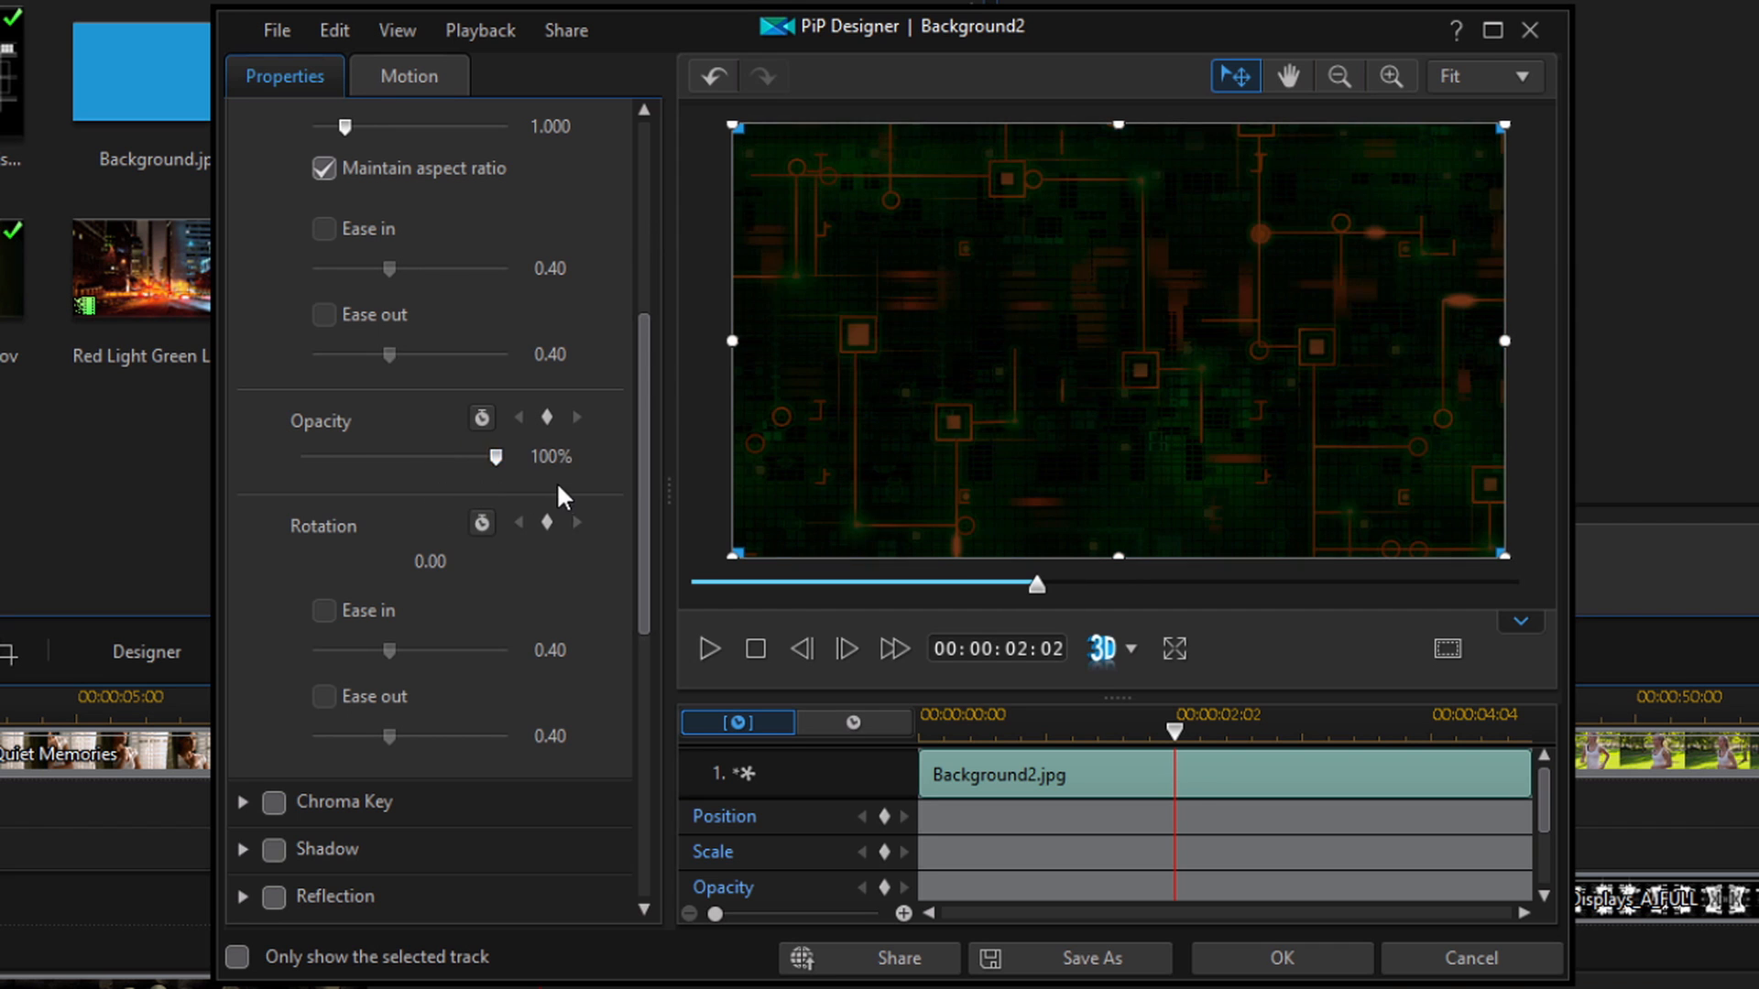
pyautogui.click(1283, 959)
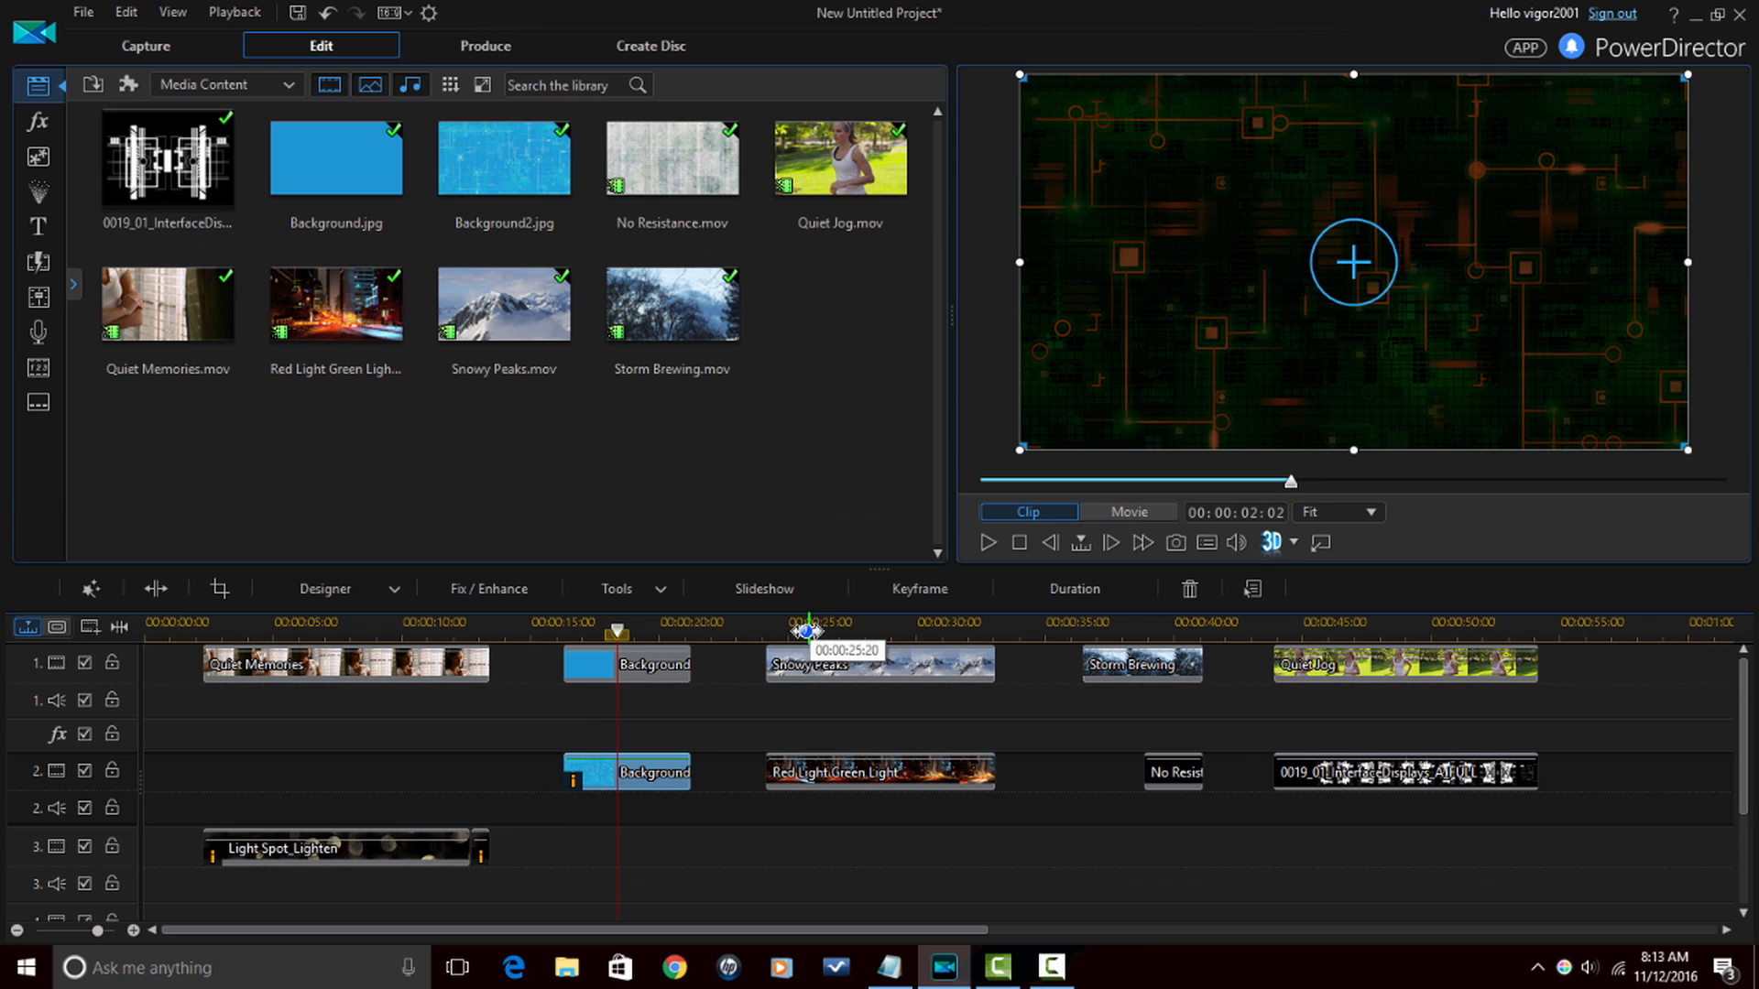
# Step: Enable Blending Mode for Red Light Green Light and set it to Screen over Snowy Peaks
pyautogui.click(870, 623)
pyautogui.click(911, 786)
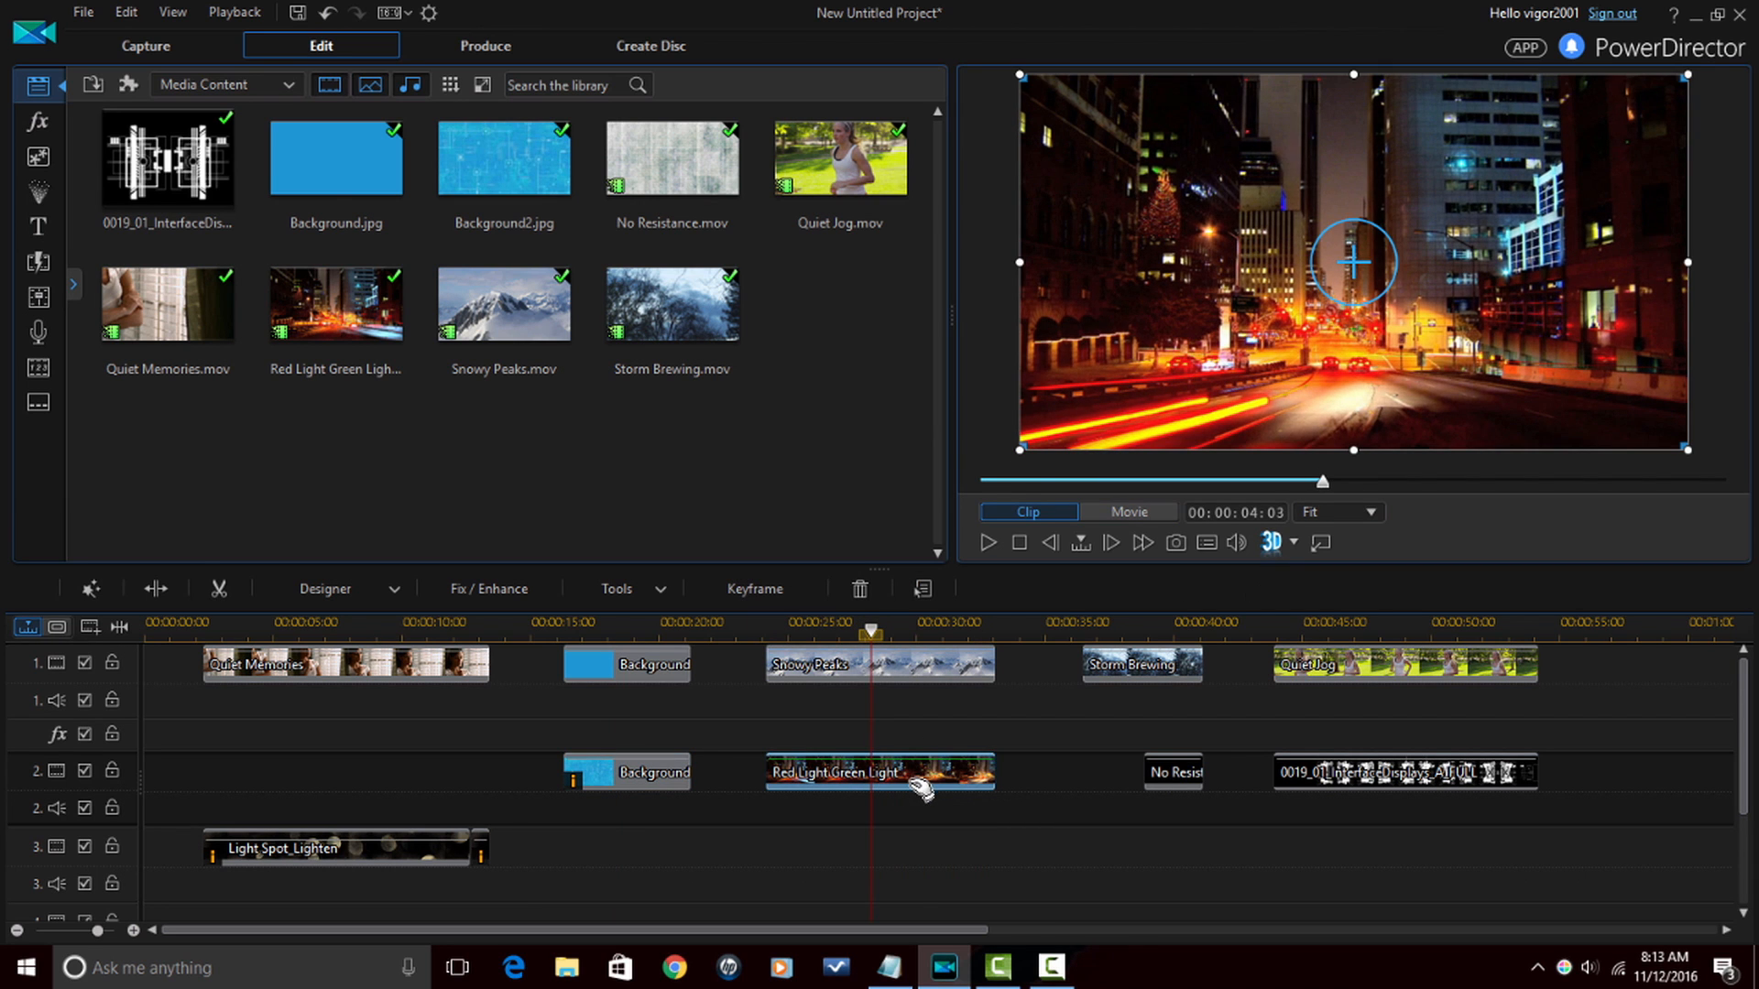
pyautogui.click(626, 588)
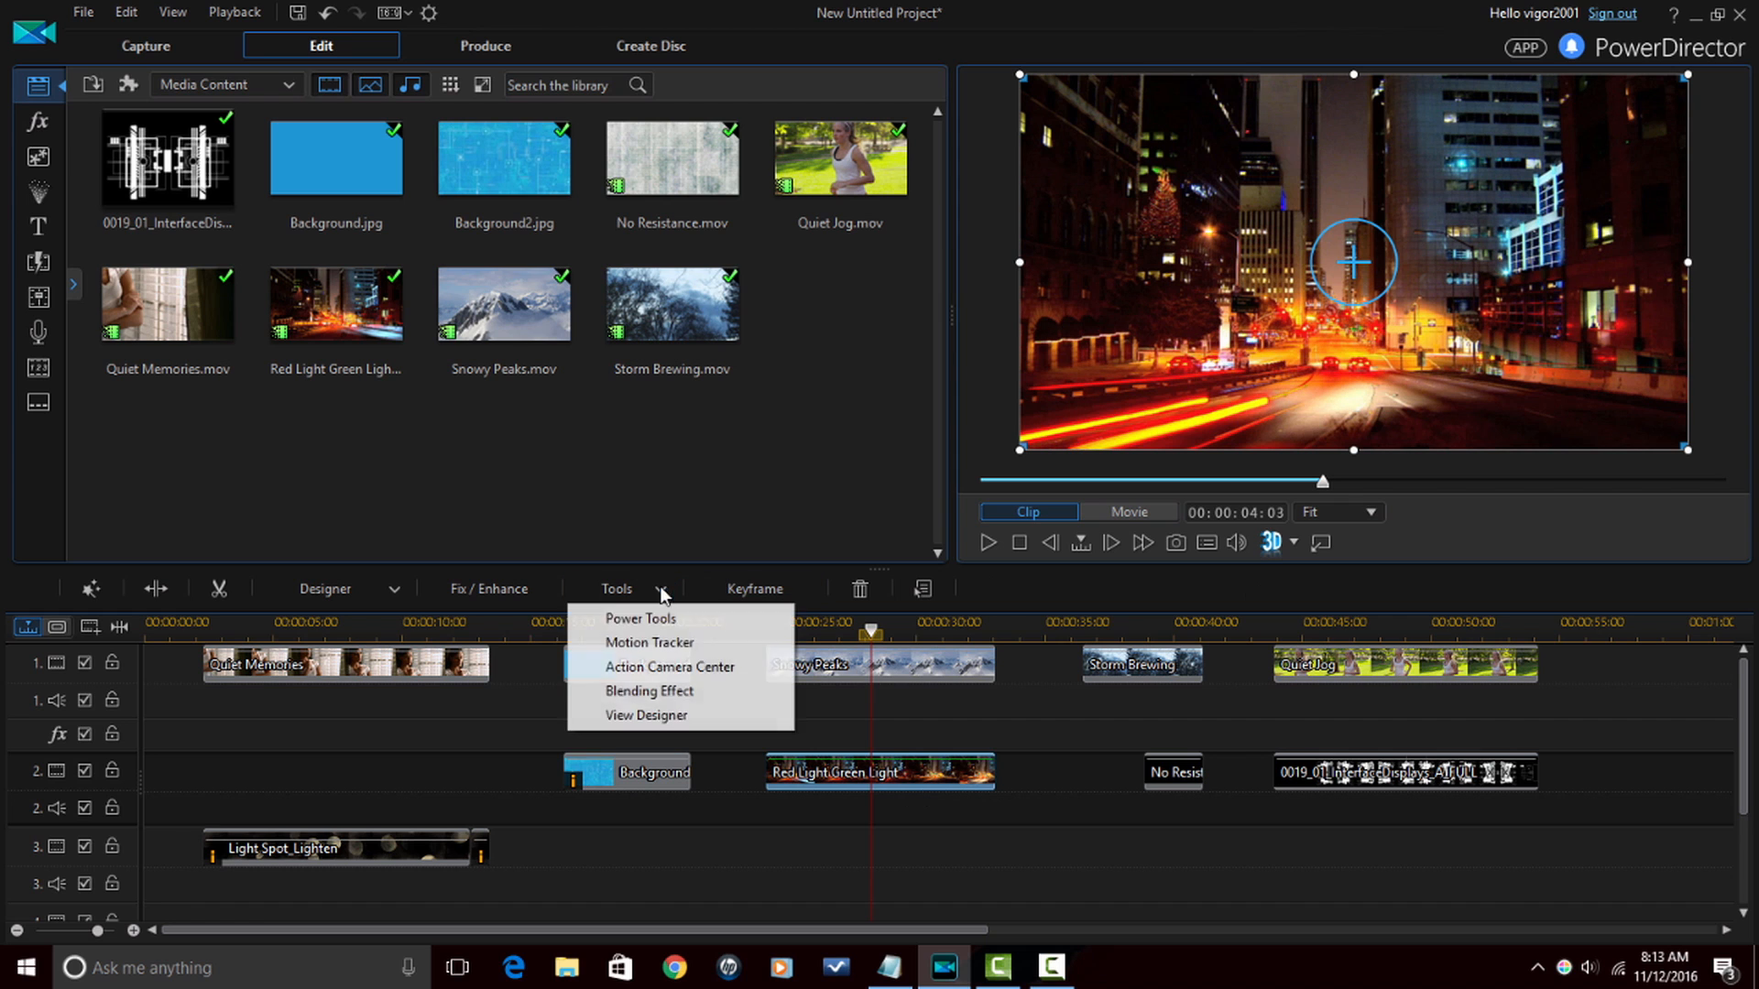
pyautogui.click(641, 619)
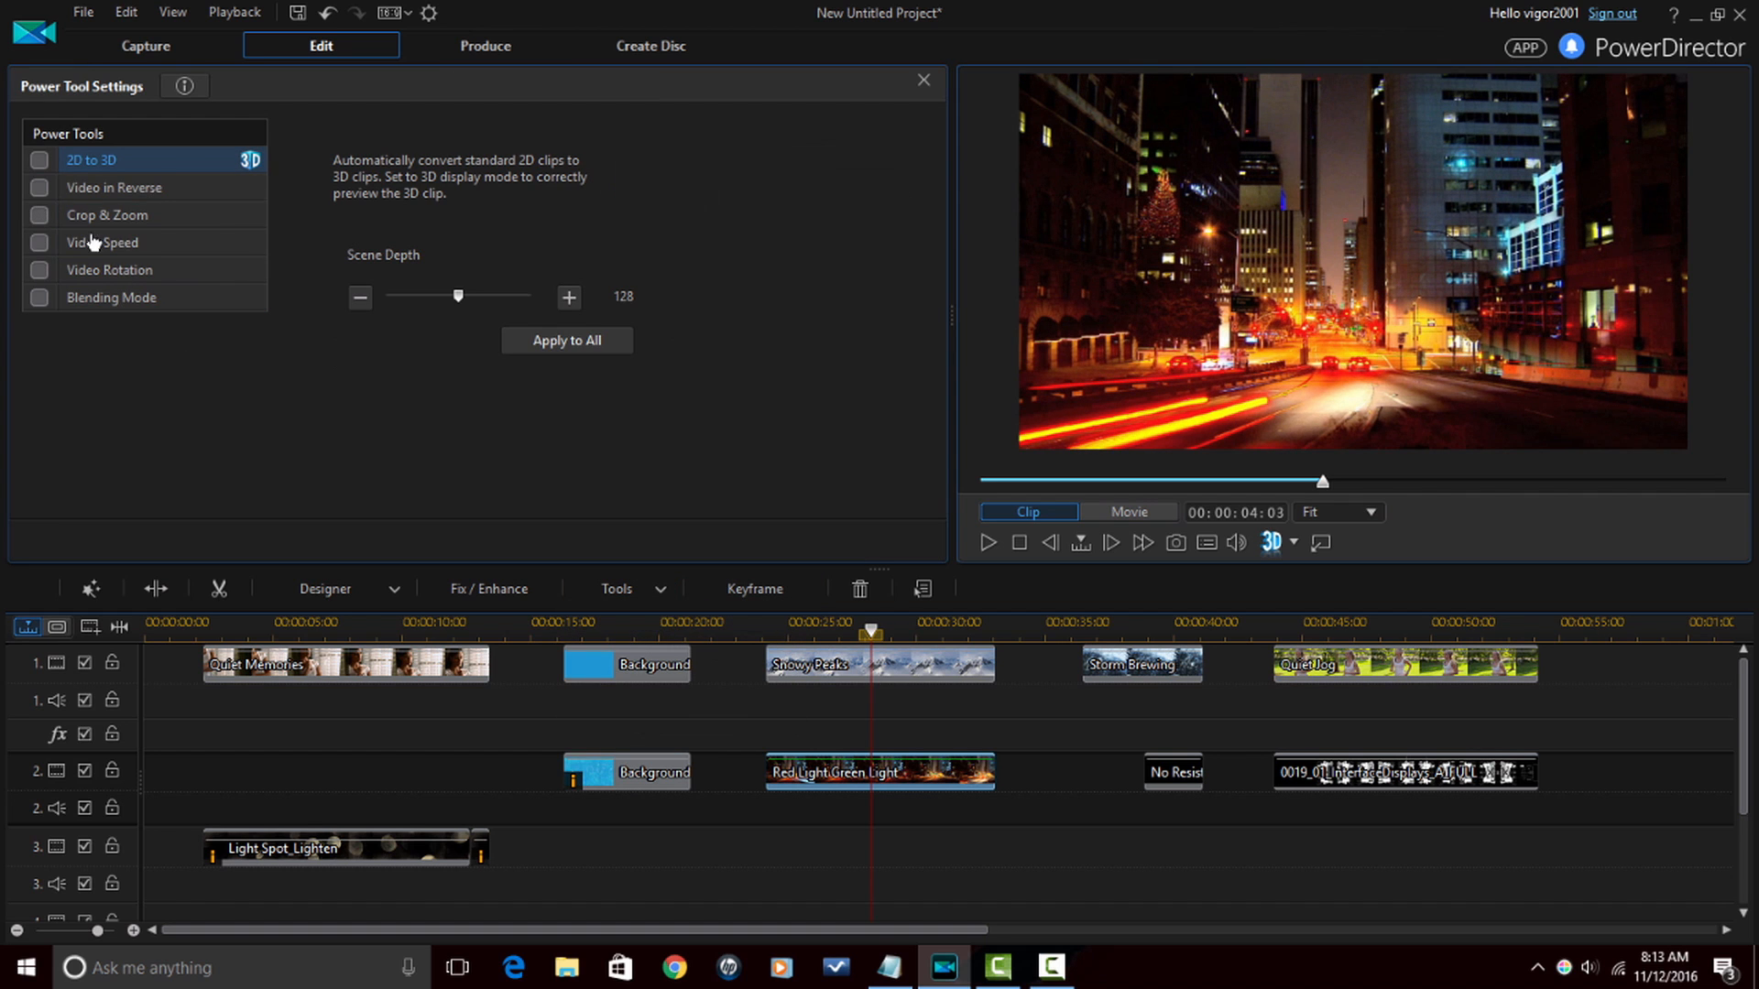
pyautogui.click(38, 299)
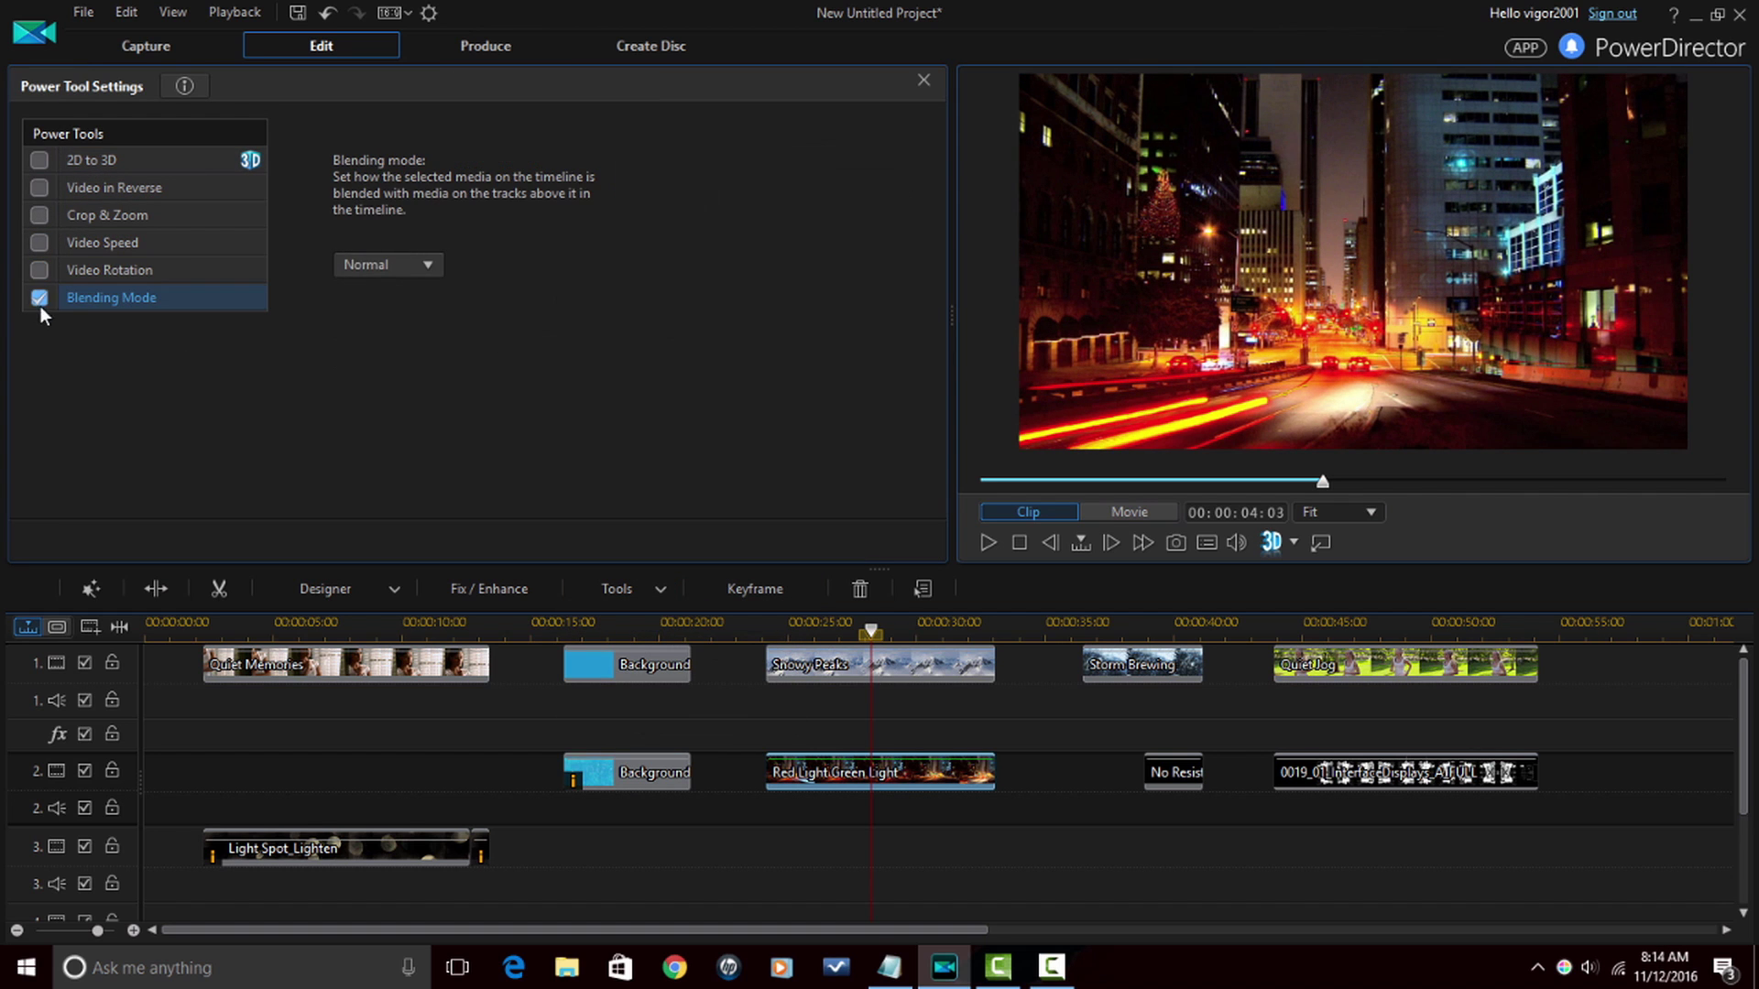
pyautogui.click(388, 263)
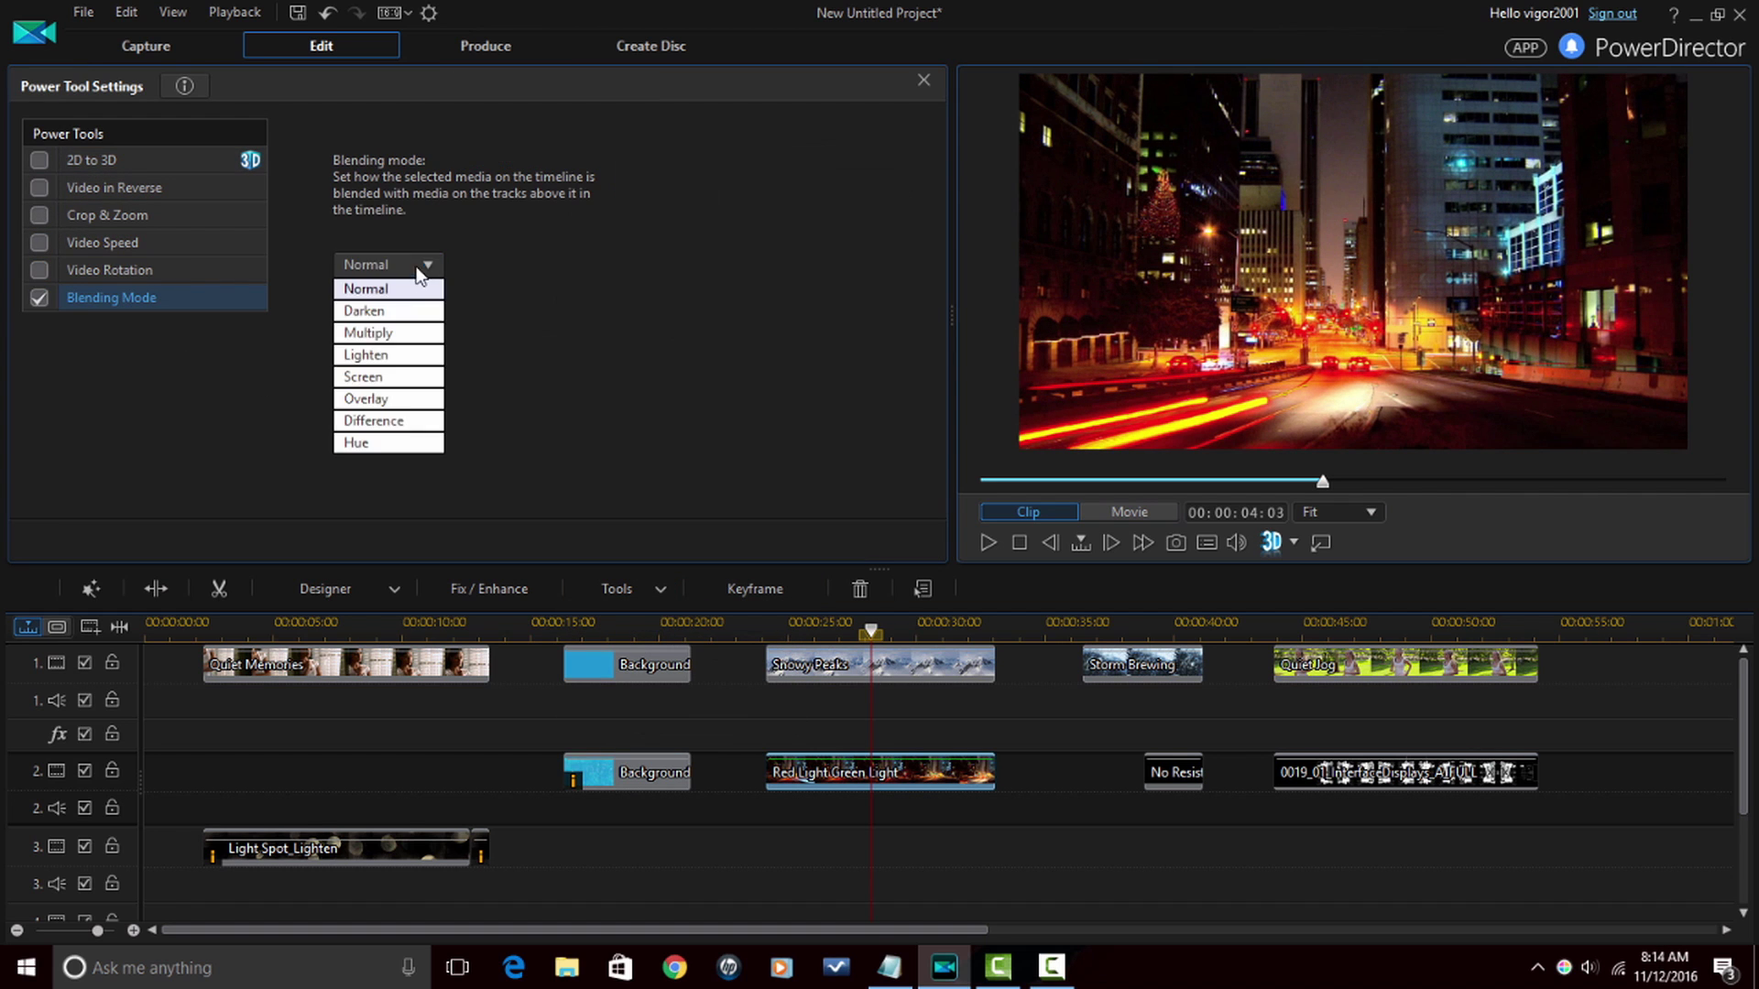
pyautogui.click(390, 381)
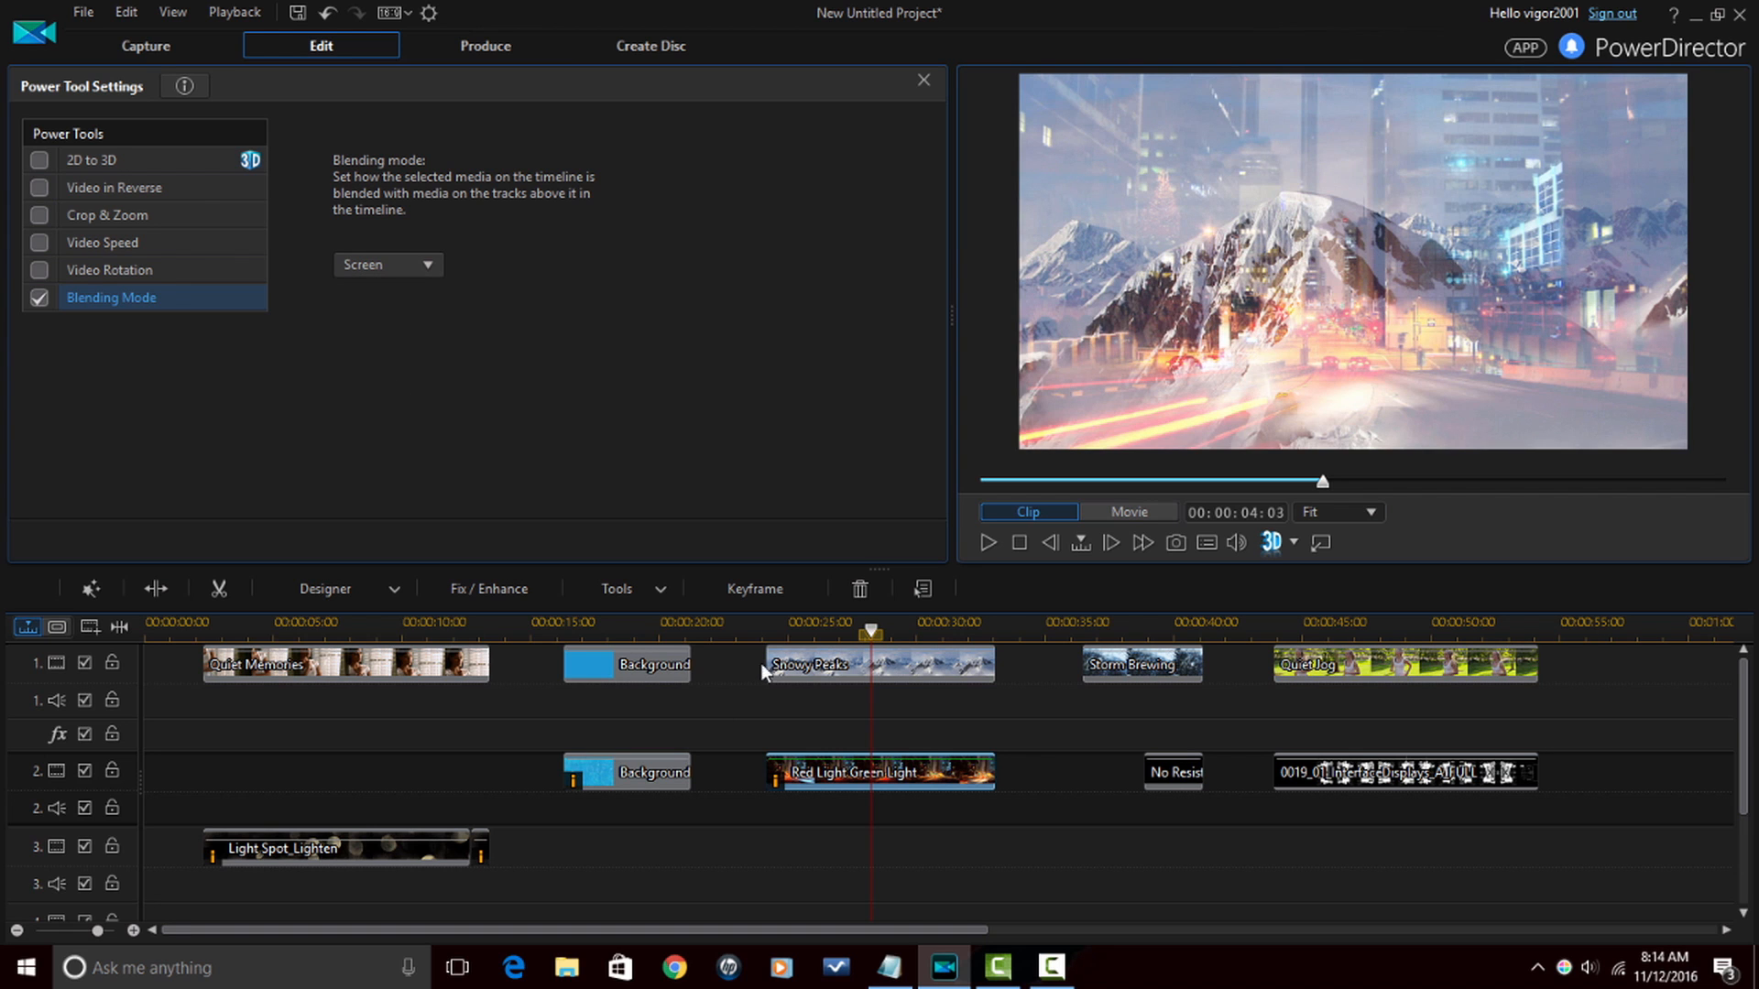
# Step: Preview the Screen blend further into the clip, then select the No Resistance clip
pyautogui.moveTo(870, 633)
pyautogui.mouseDown()
pyautogui.moveTo(809, 636)
pyautogui.moveTo(866, 634)
pyautogui.mouseUp()
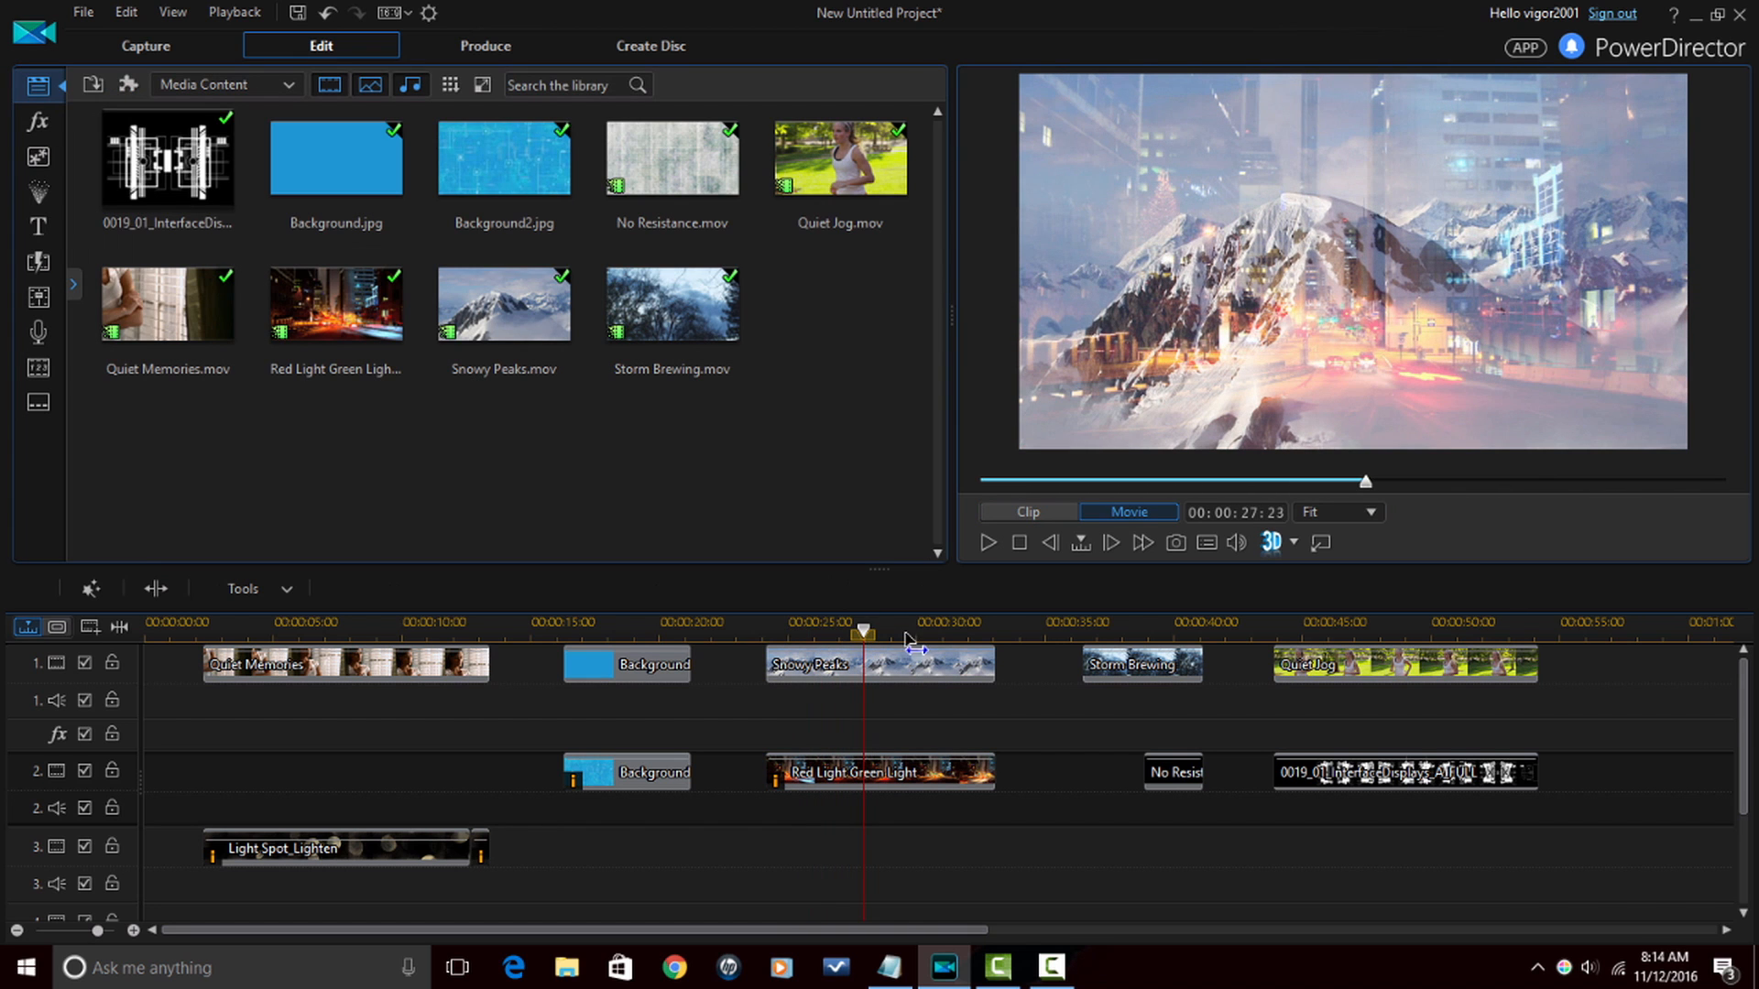
pyautogui.click(880, 773)
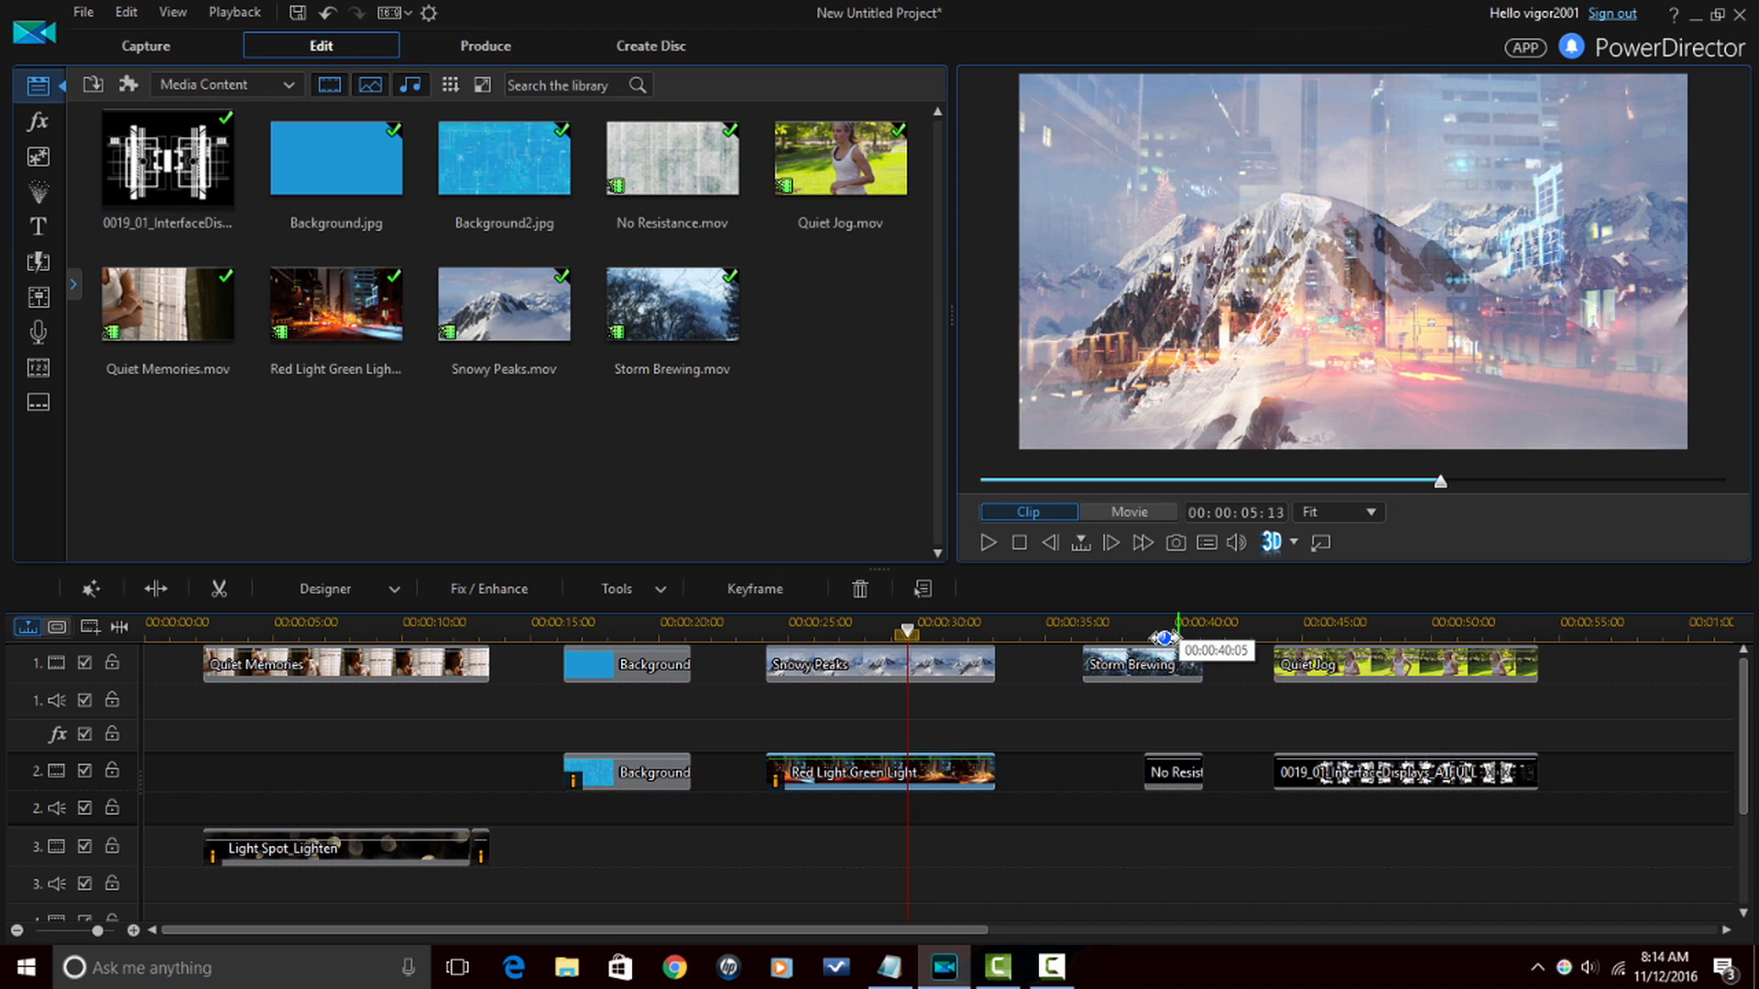
pyautogui.click(1171, 769)
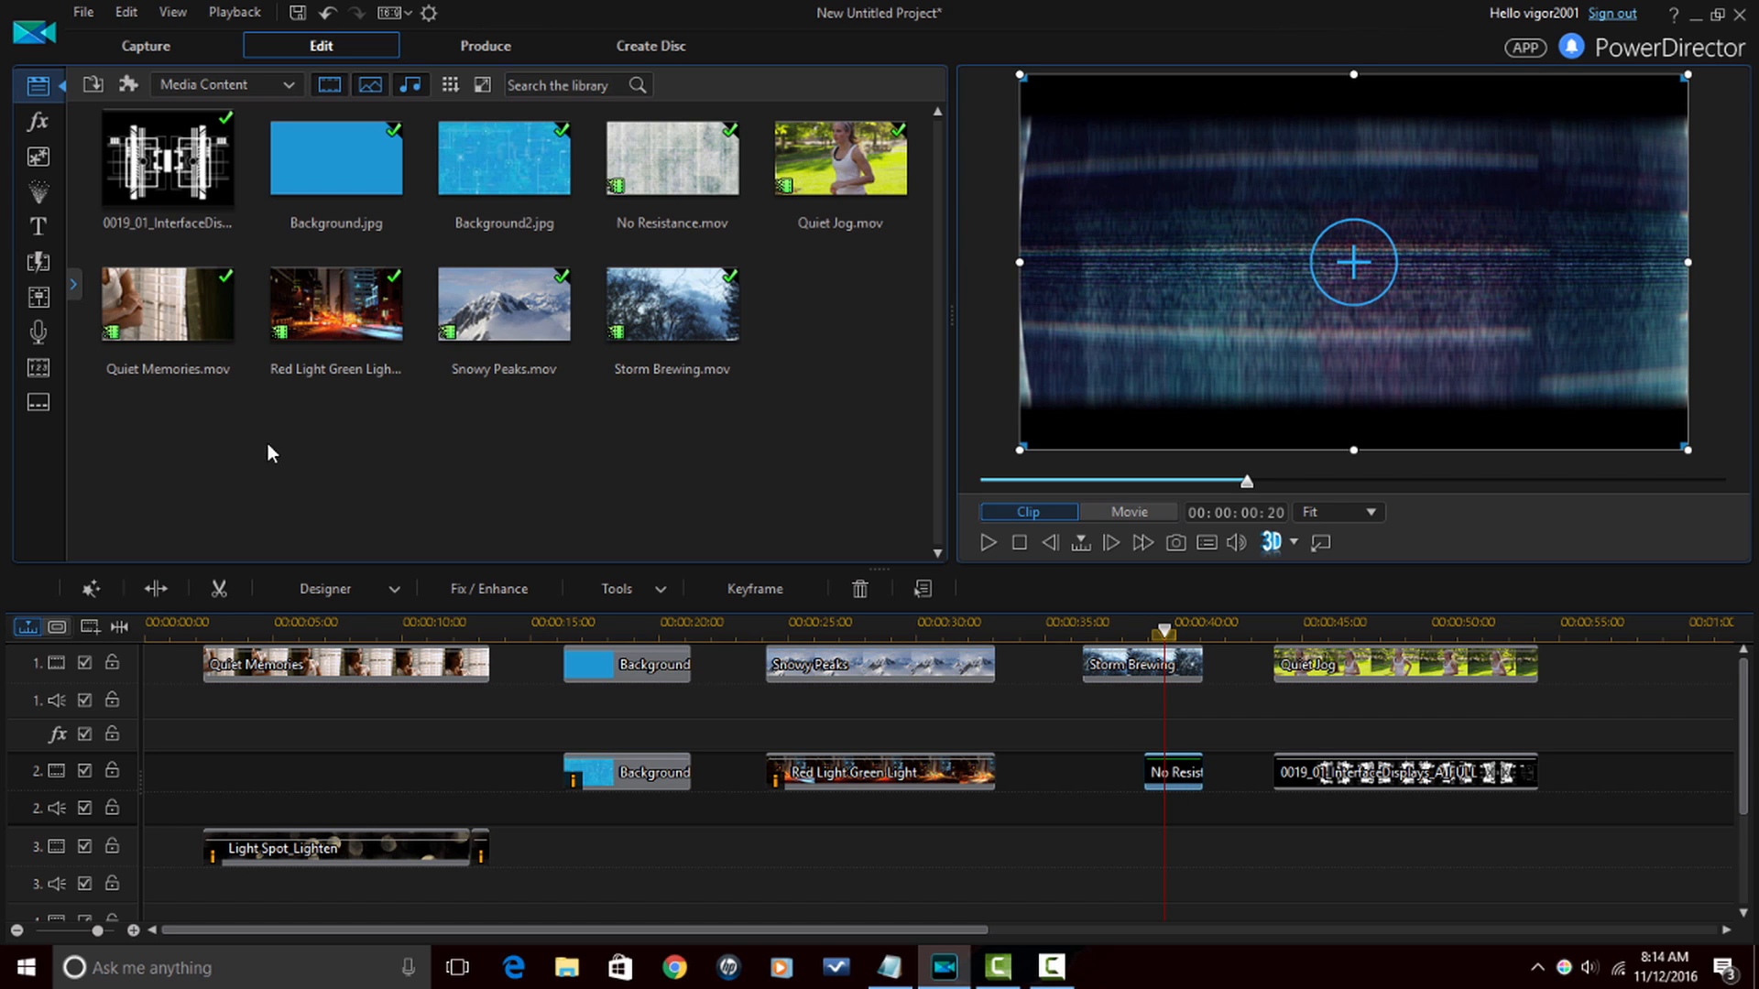
# Step: Enable Blending Mode for No Resistance, set it to Lighten over Storm Brewing, and review playback
pyautogui.click(660, 589)
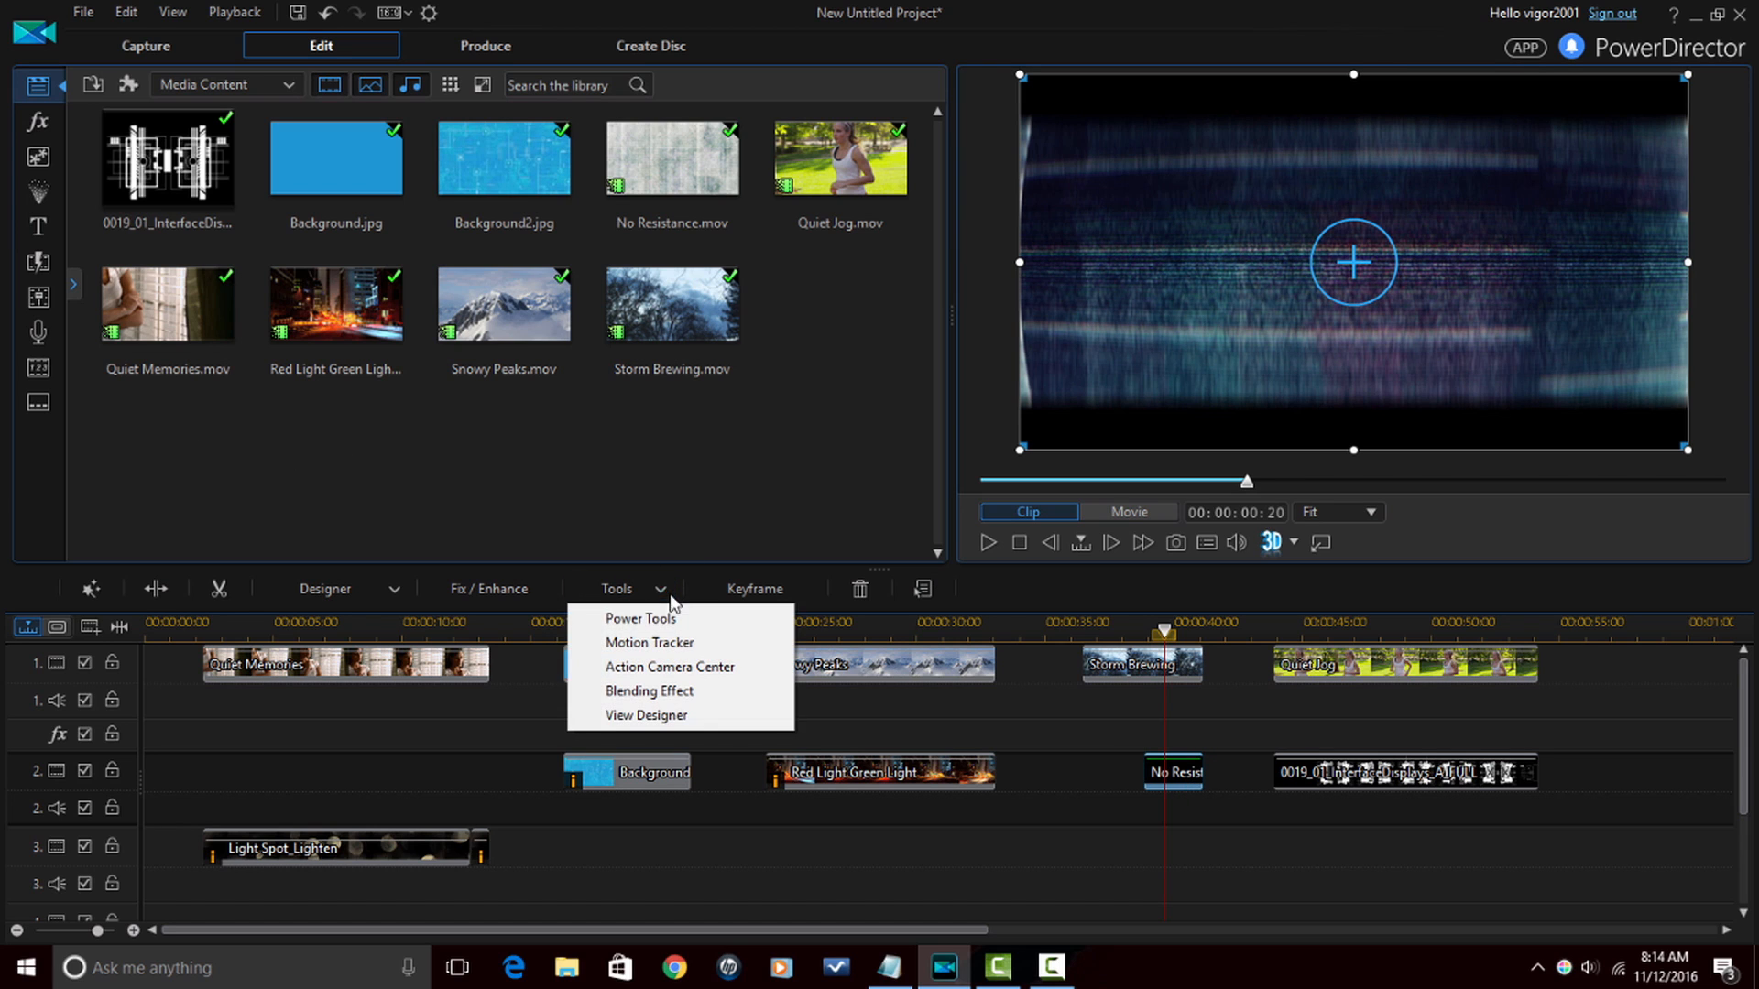
pyautogui.click(641, 618)
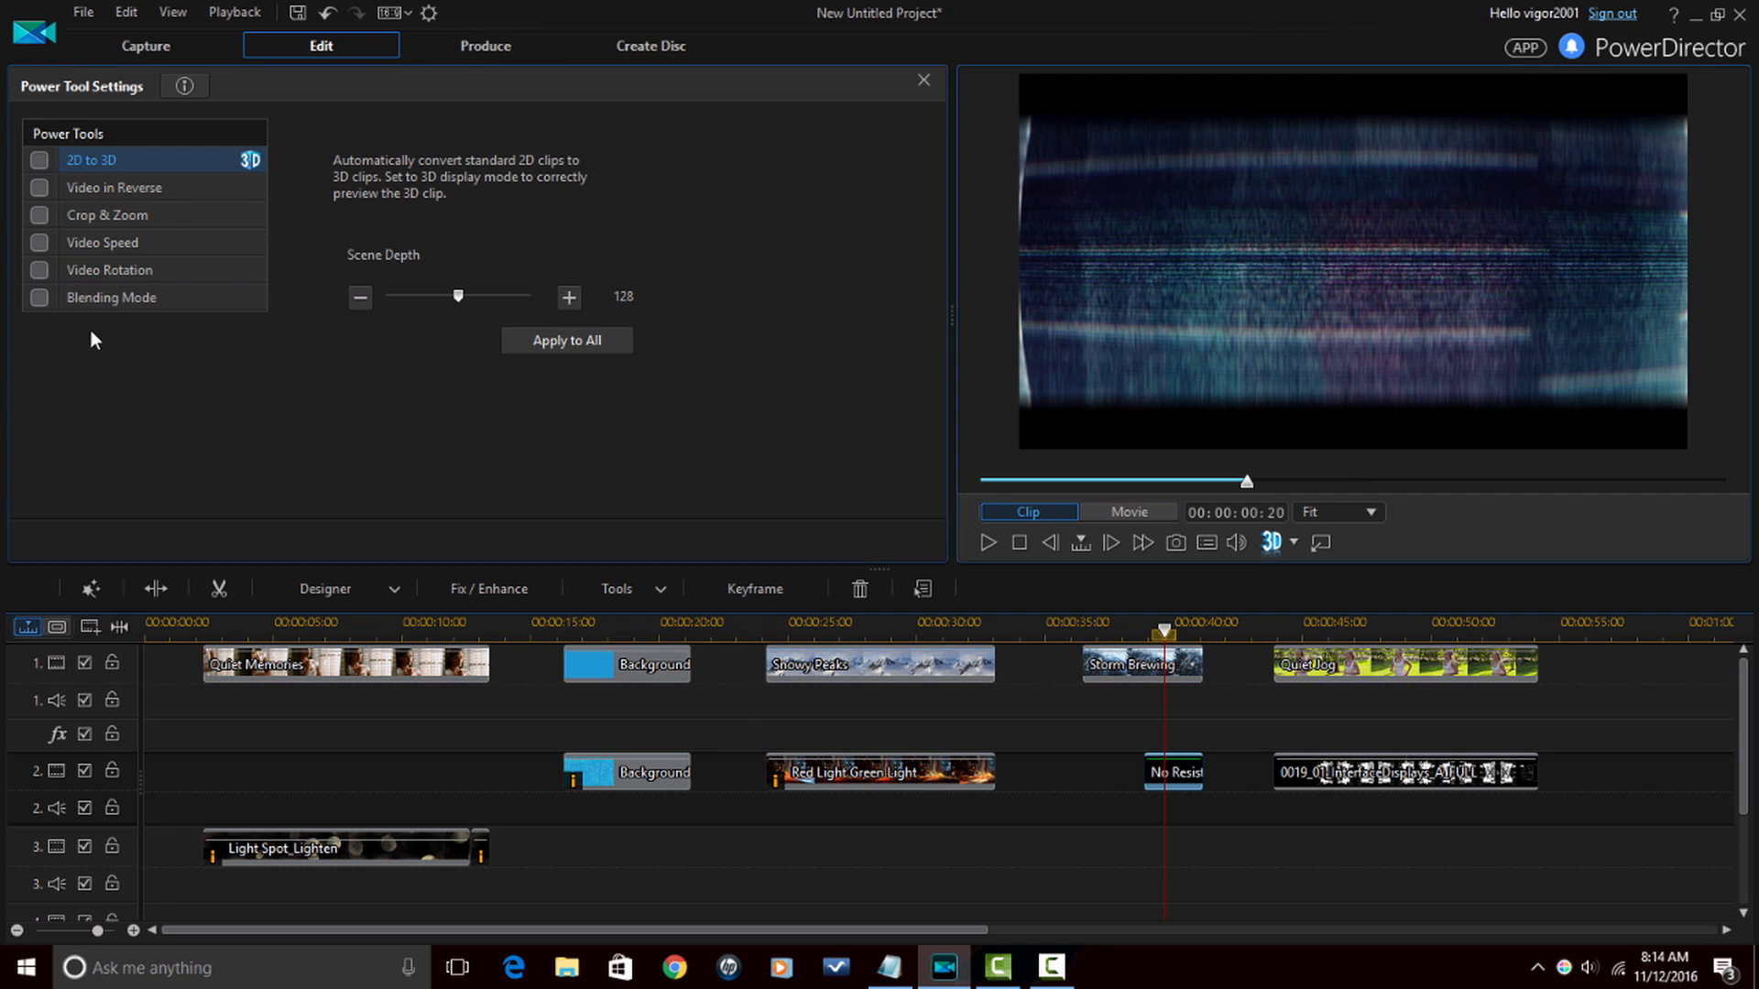
pyautogui.click(40, 299)
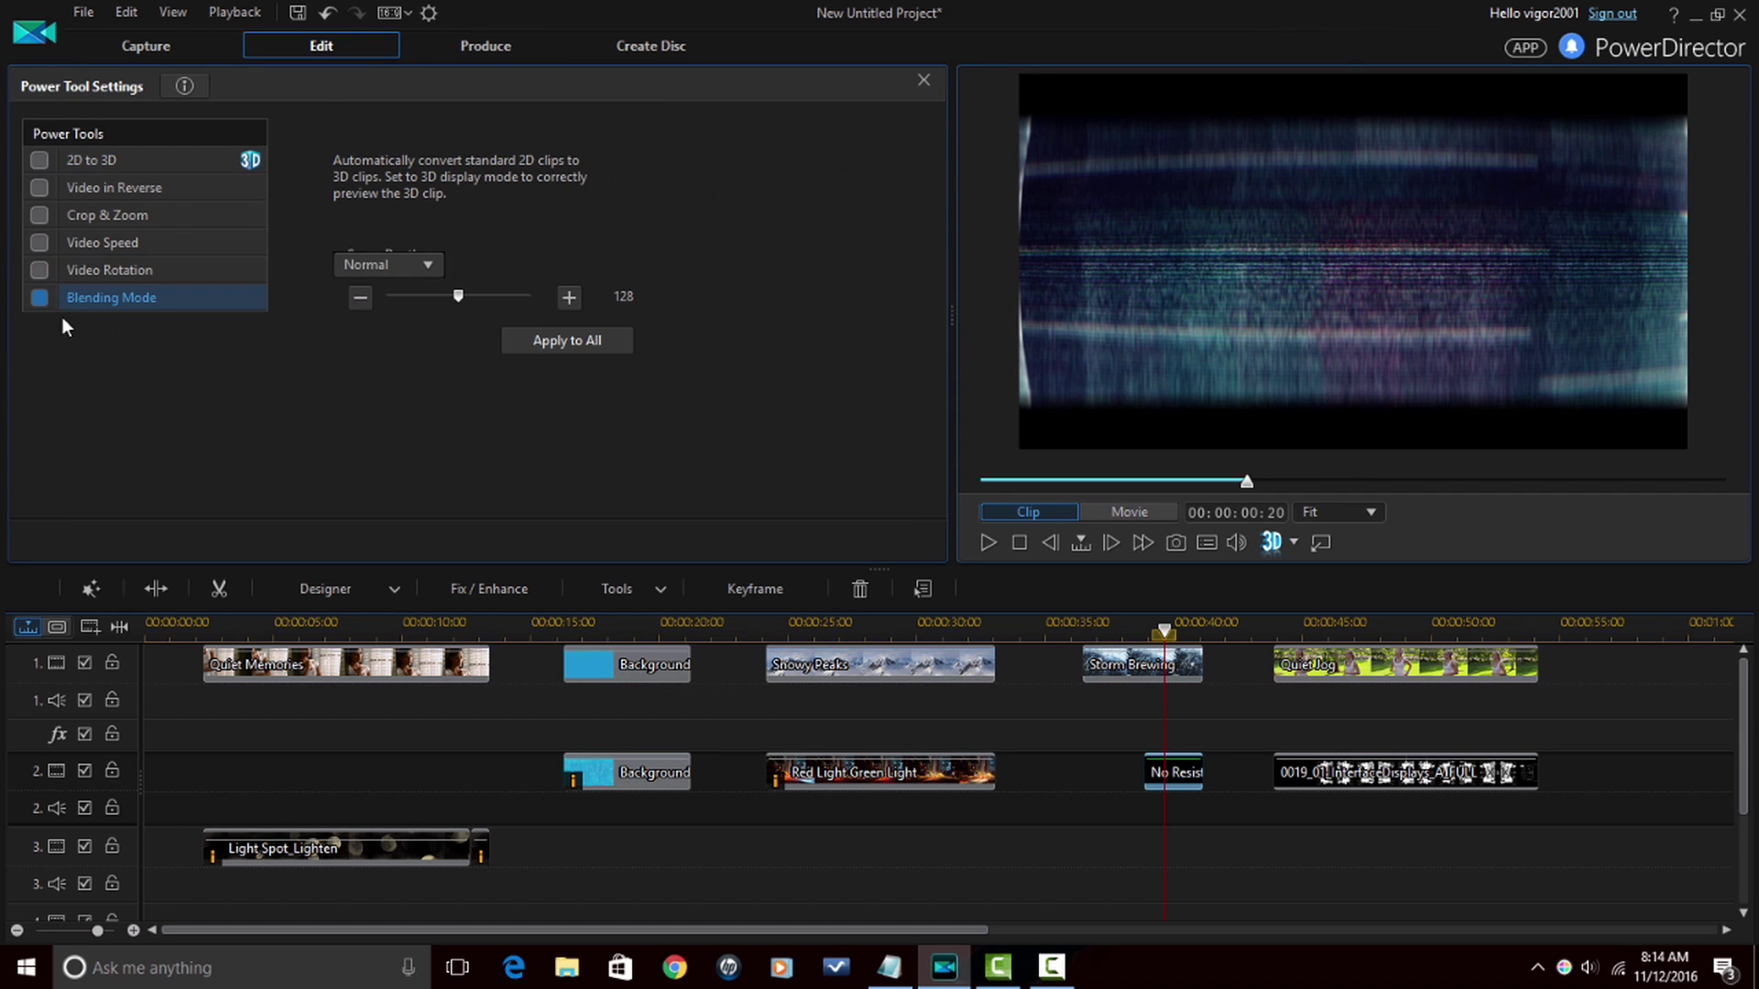
pyautogui.click(427, 266)
pyautogui.click(406, 356)
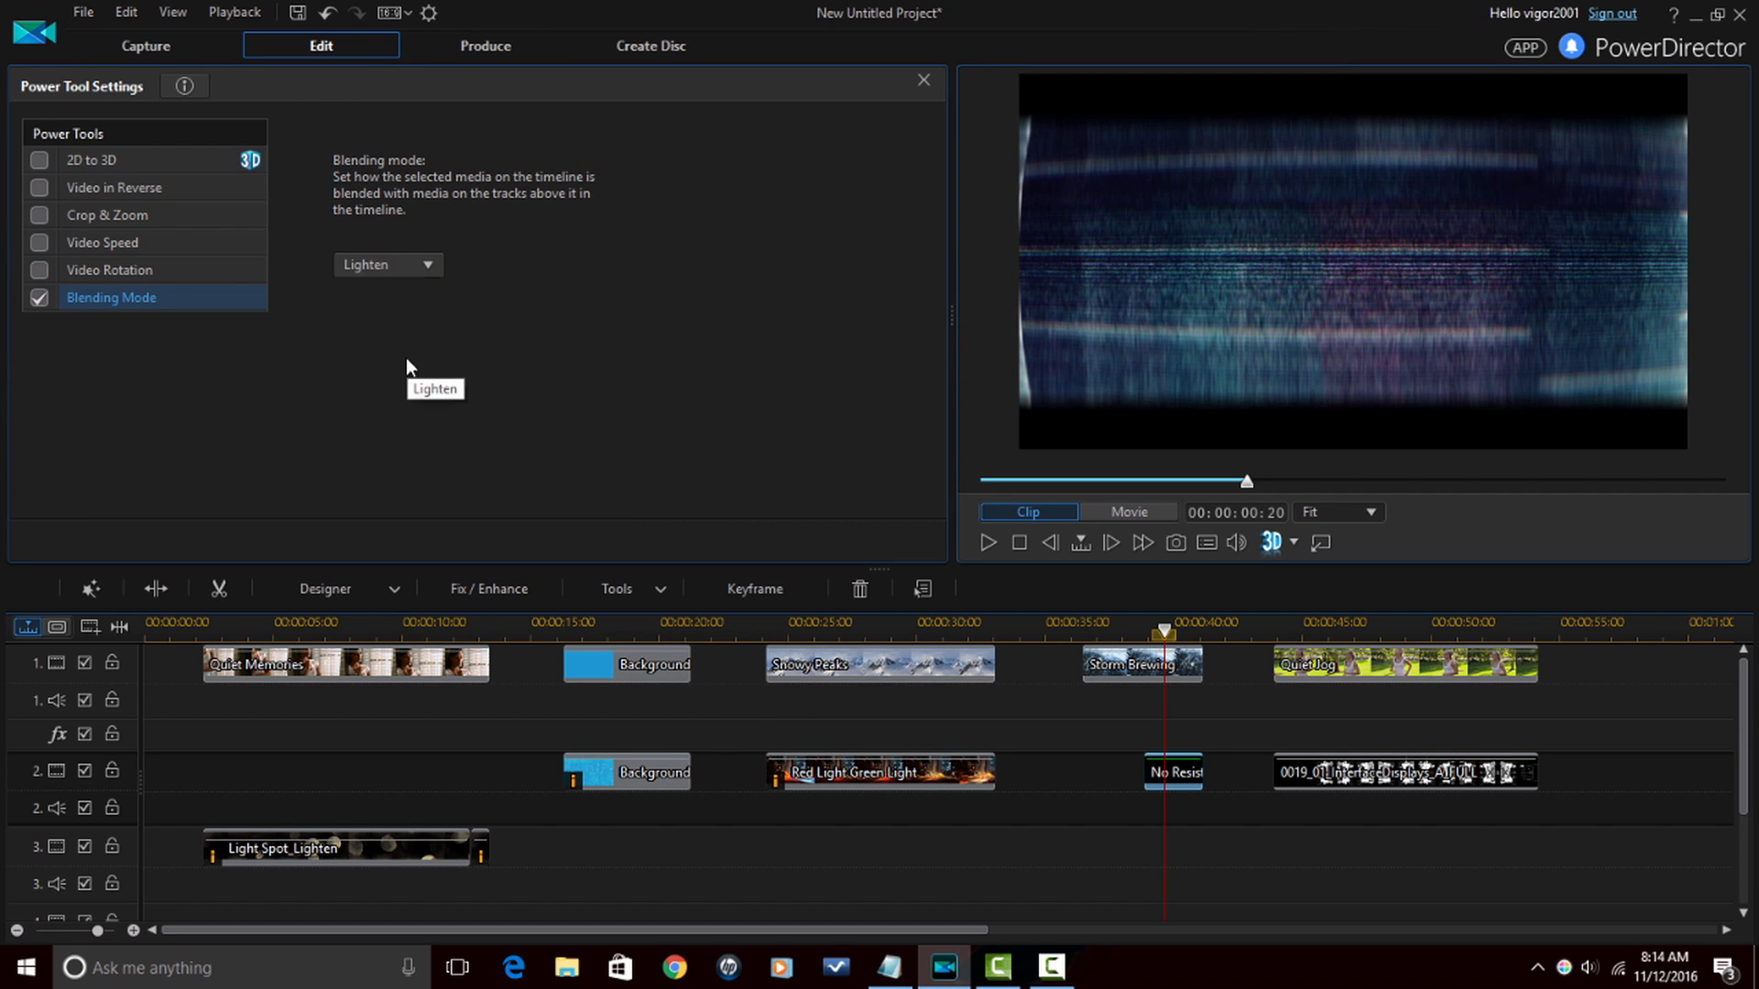
pyautogui.click(1138, 626)
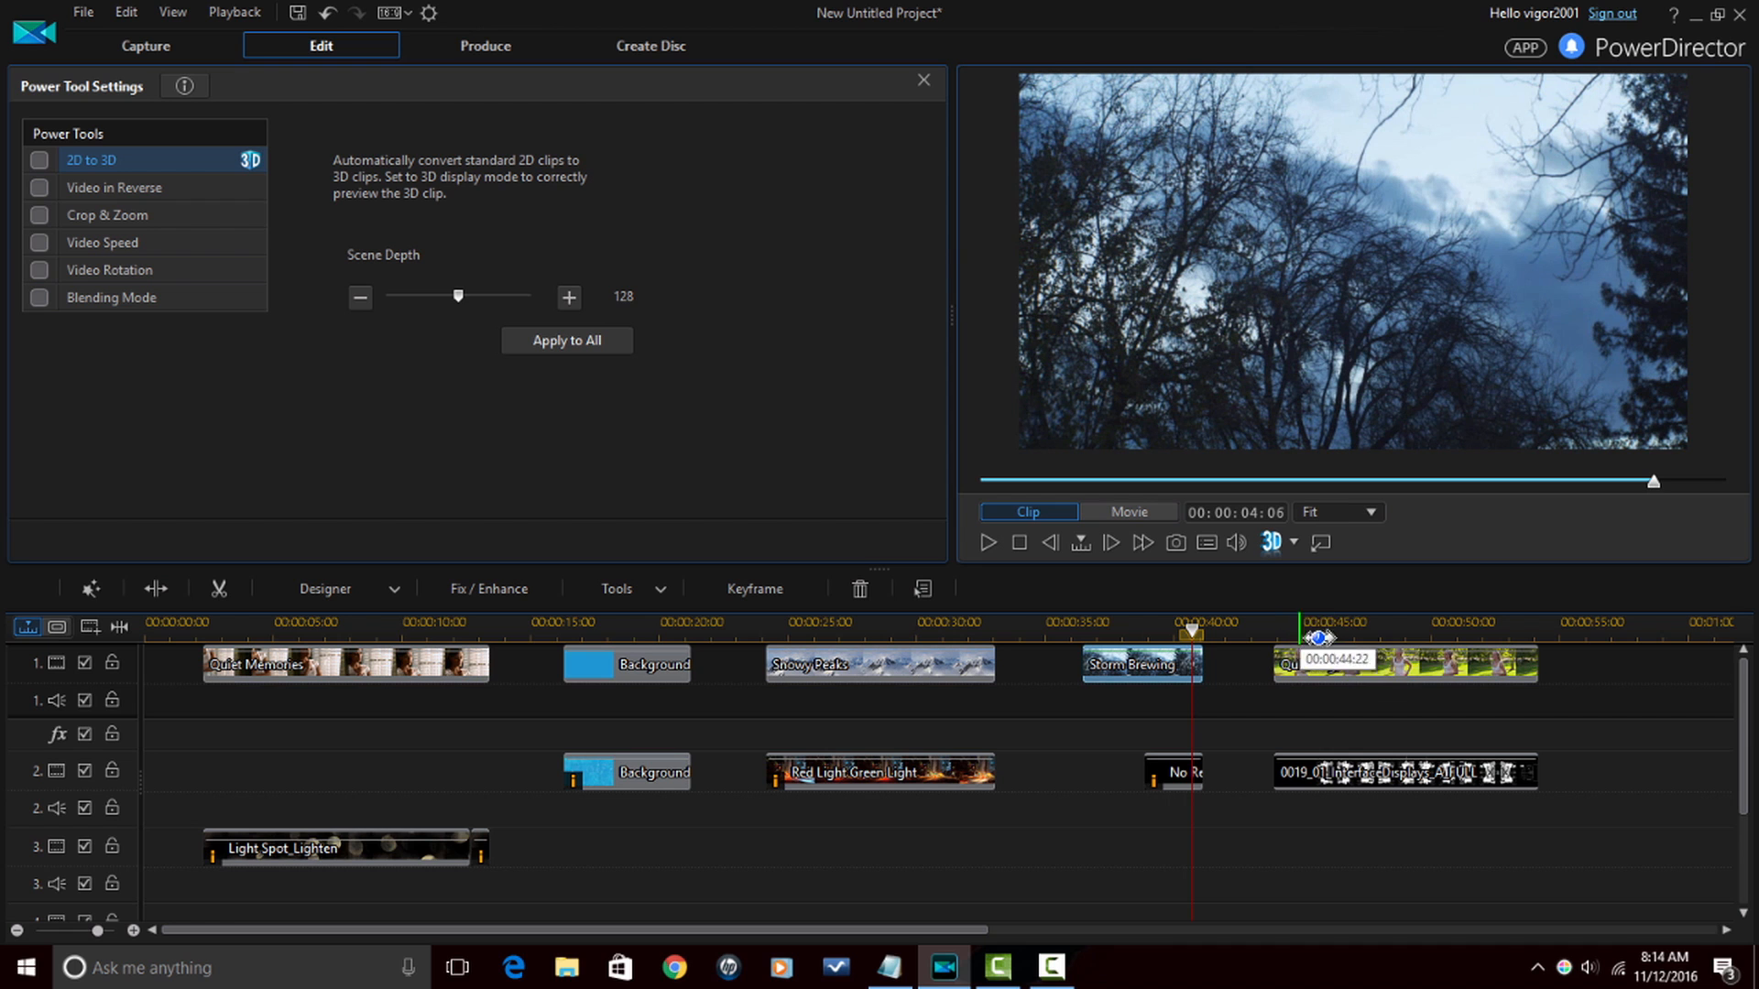
pyautogui.click(1364, 630)
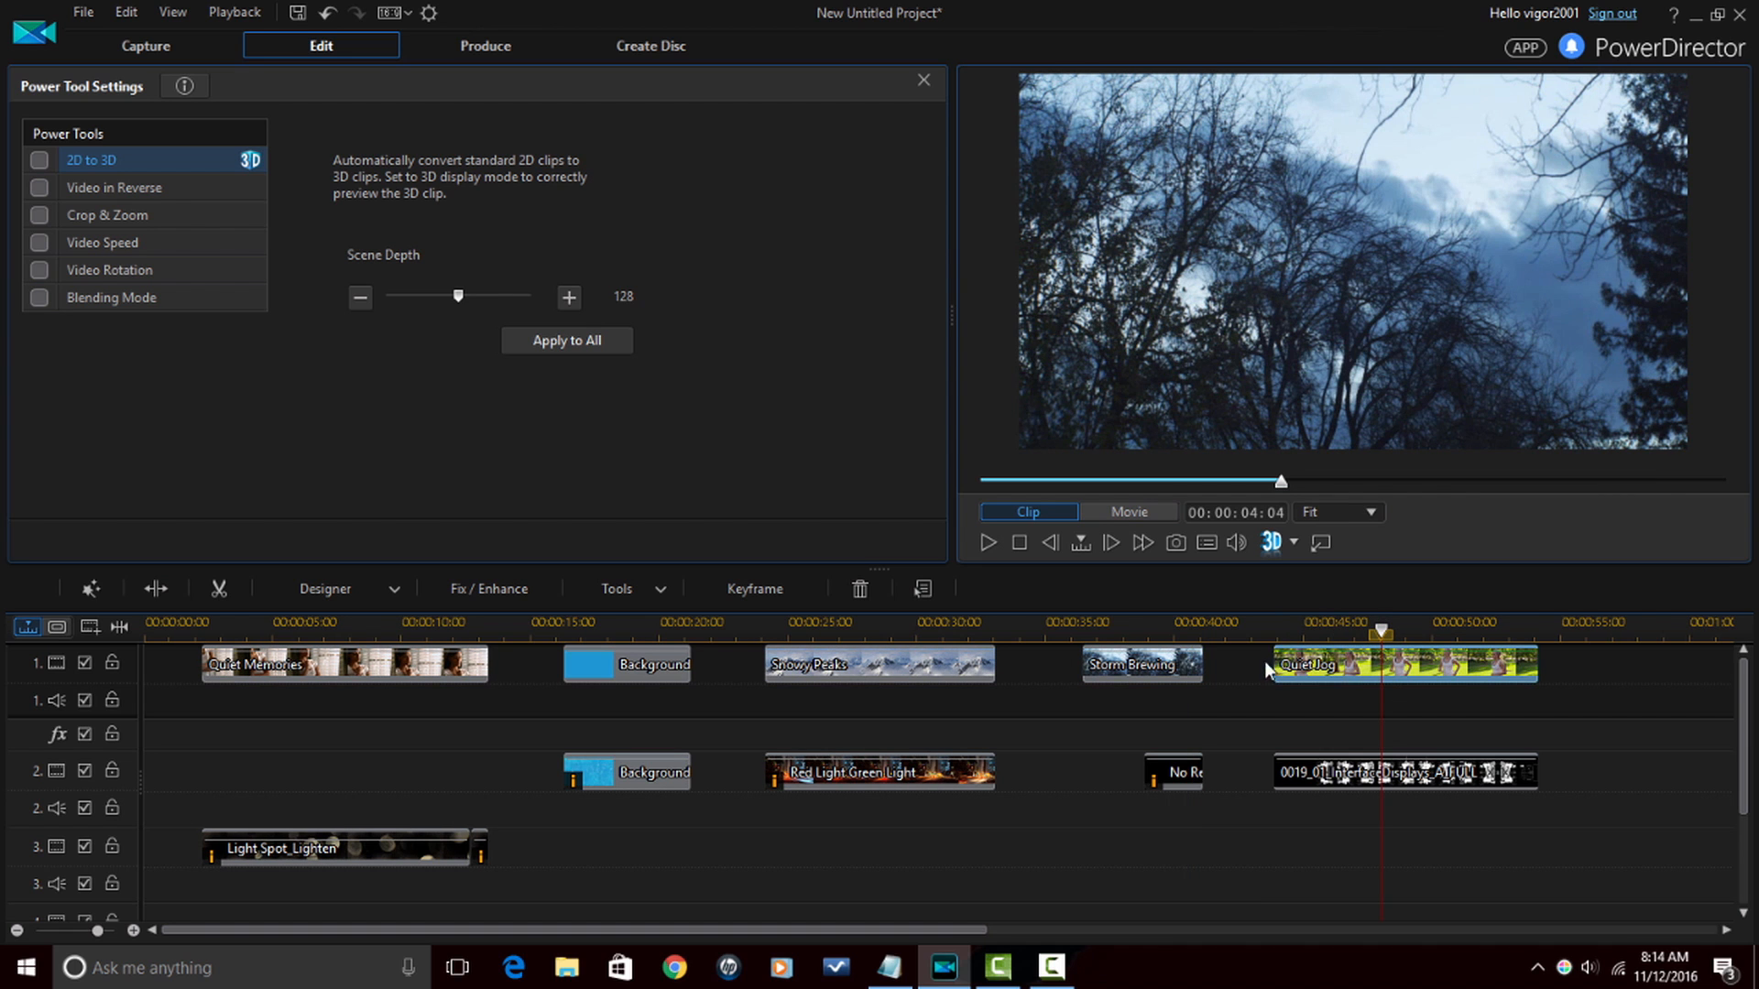
# Step: Set the 0019_01 interface-display overlay to Screen blending over Quiet Jog
pyautogui.click(1391, 774)
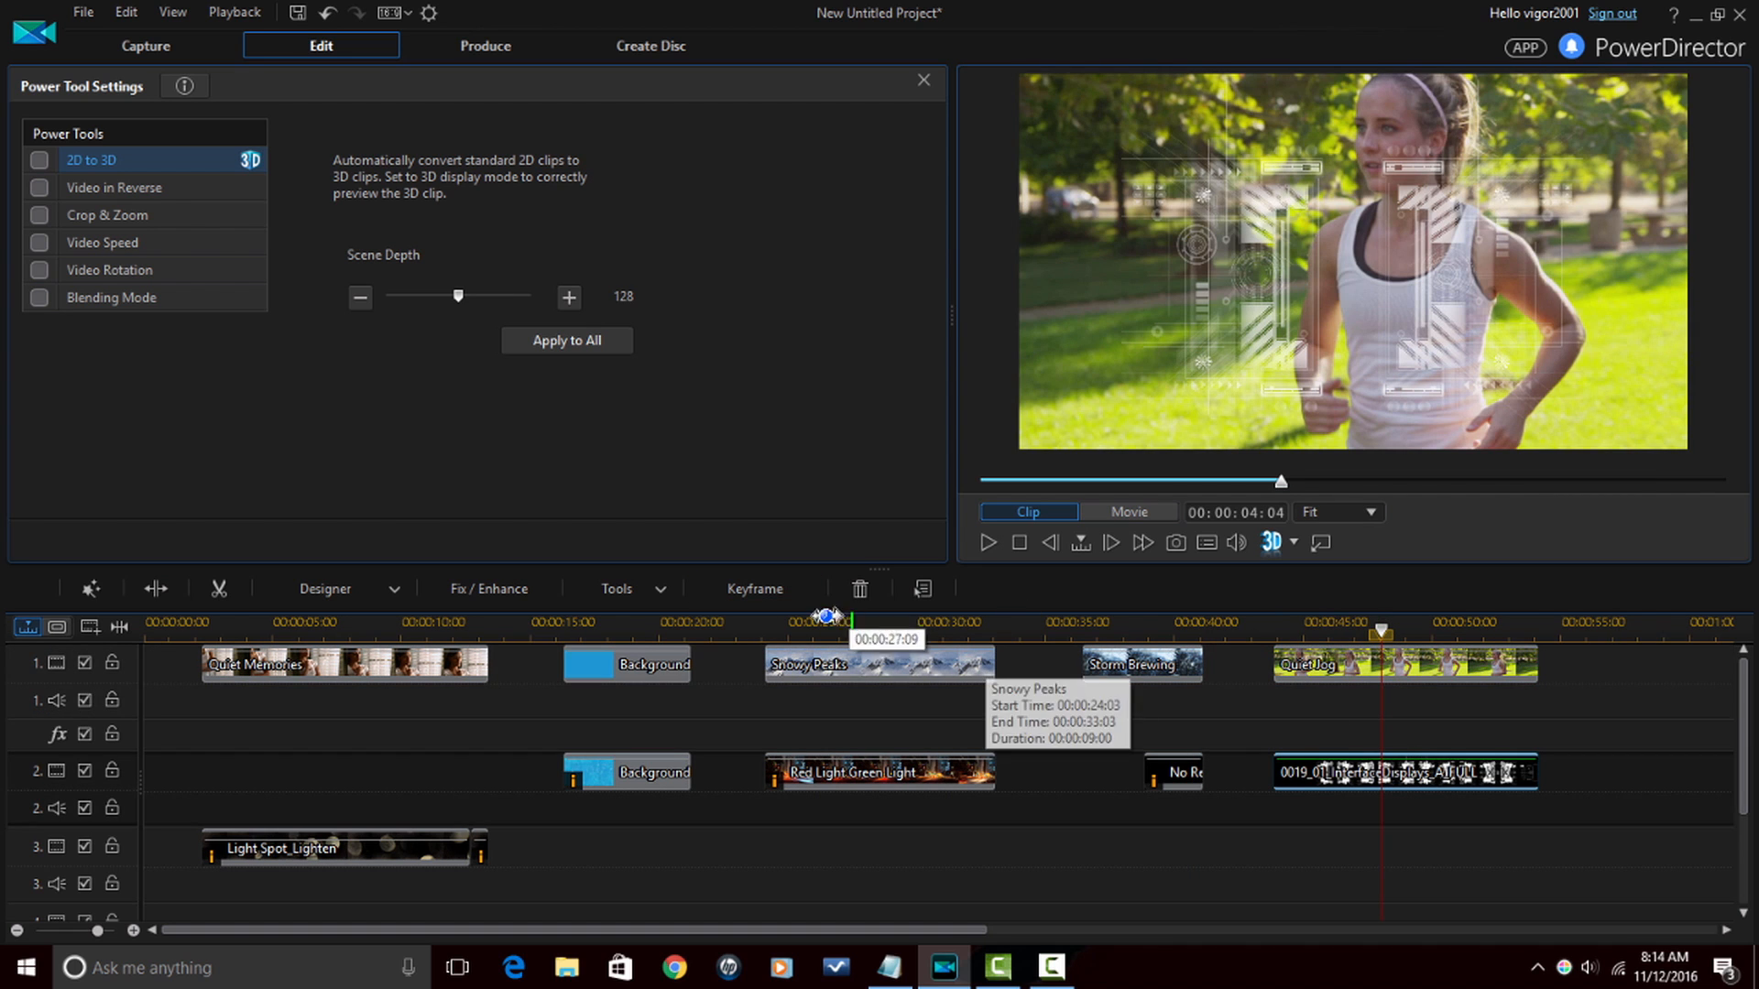
pyautogui.rightClick(1368, 783)
pyautogui.moveTo(1526, 714)
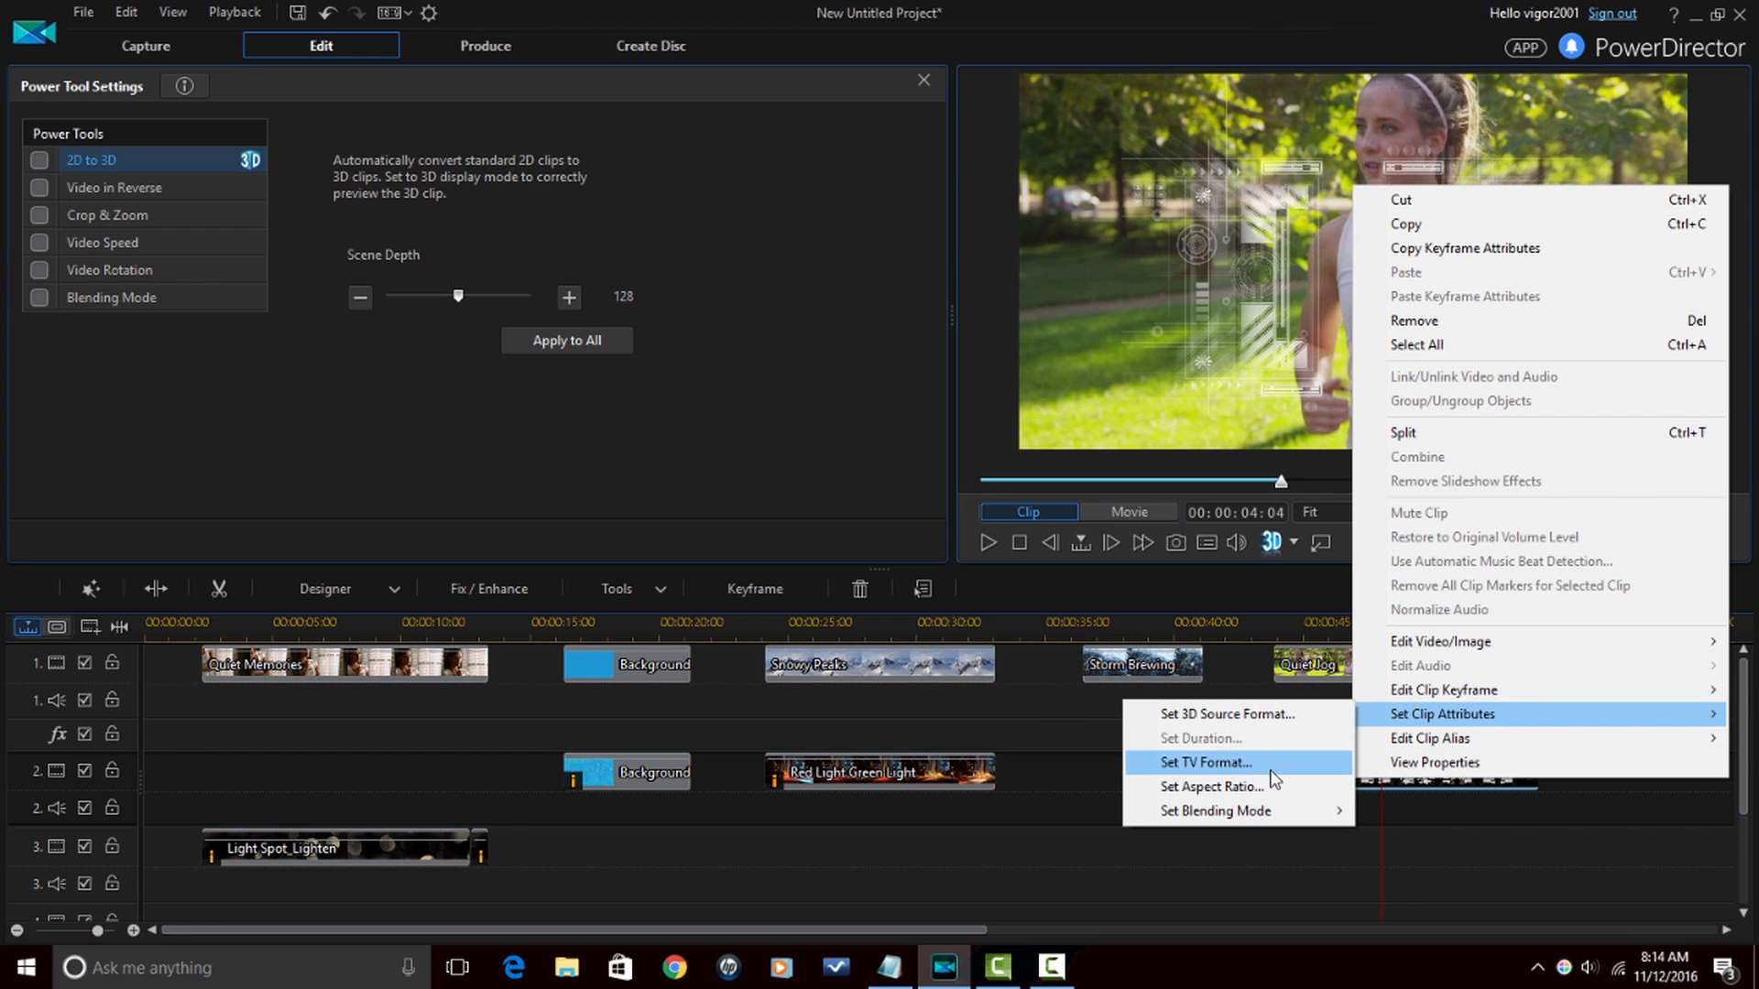
pyautogui.moveTo(1217, 811)
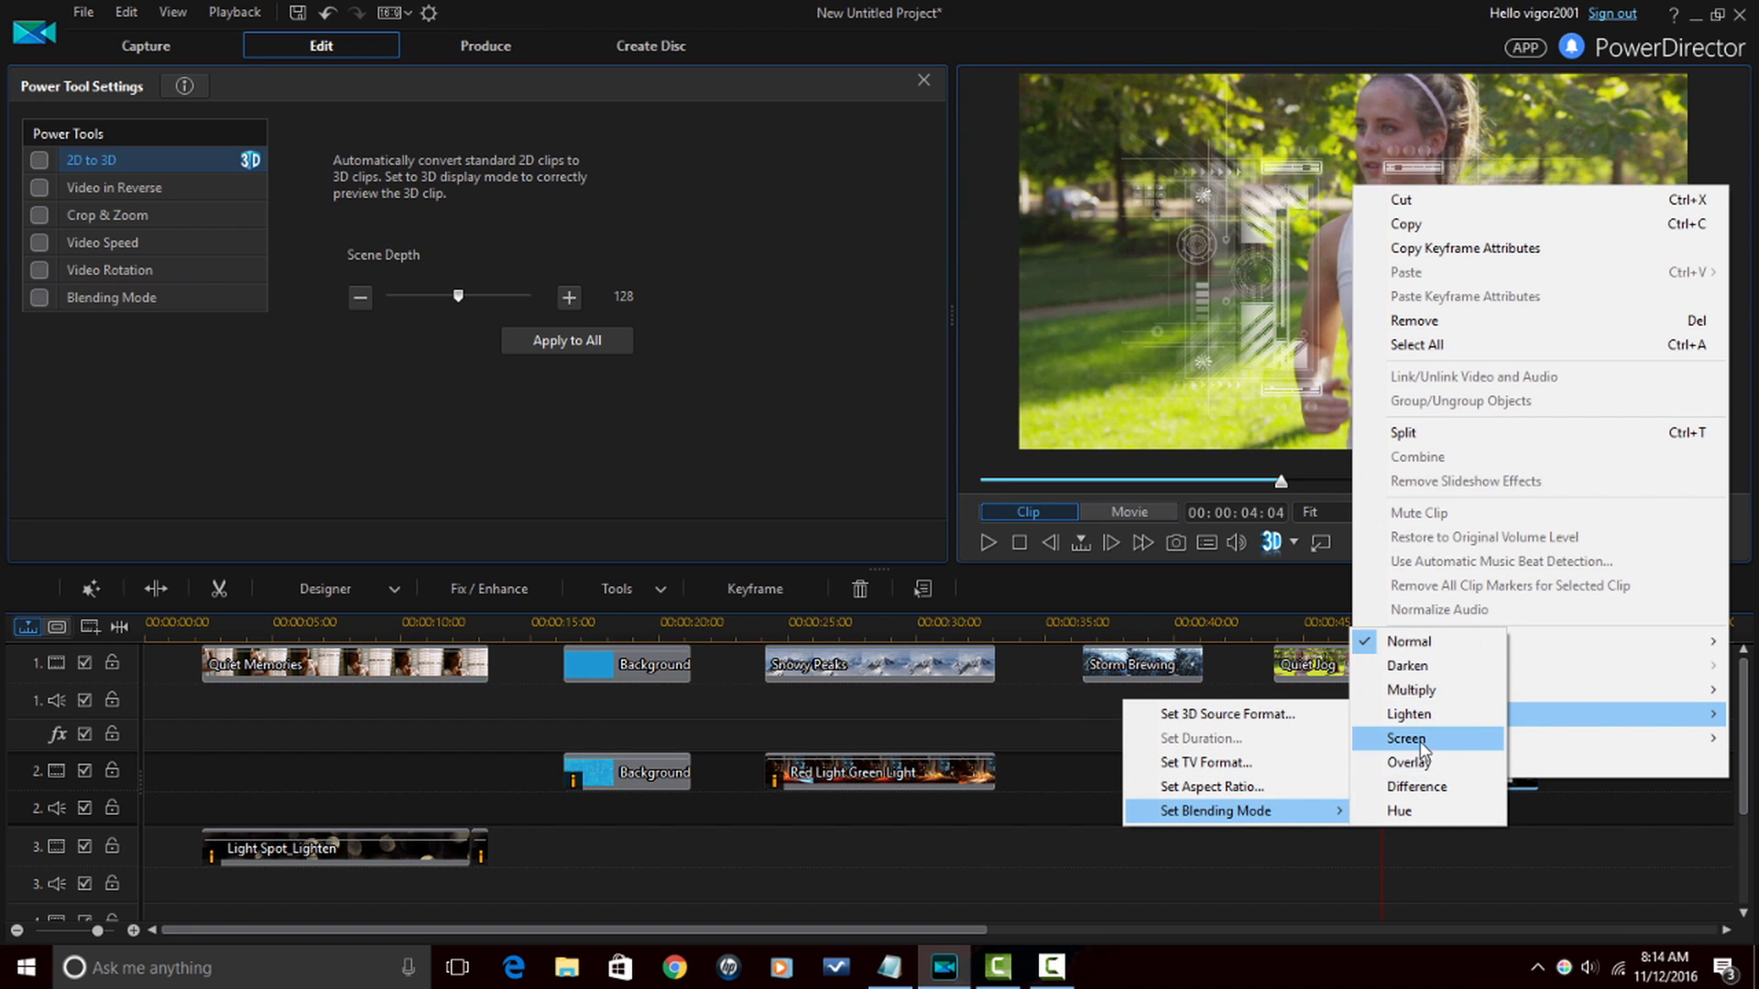
pyautogui.click(1426, 740)
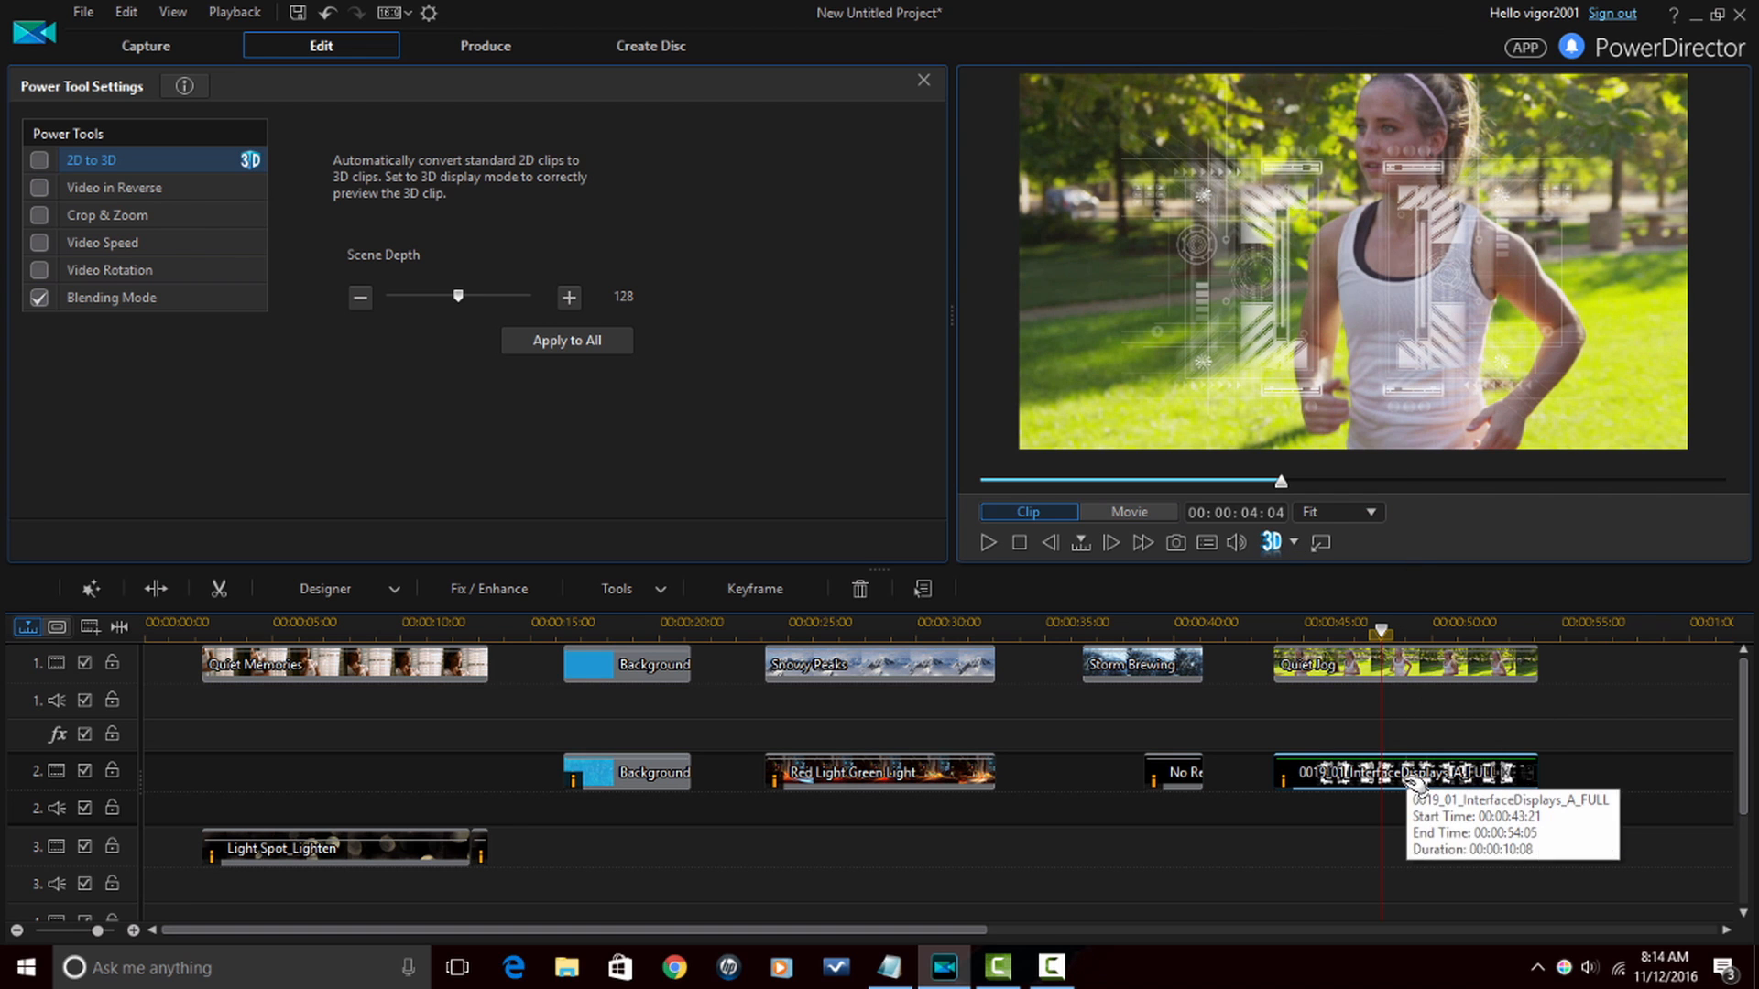
pyautogui.click(1304, 773)
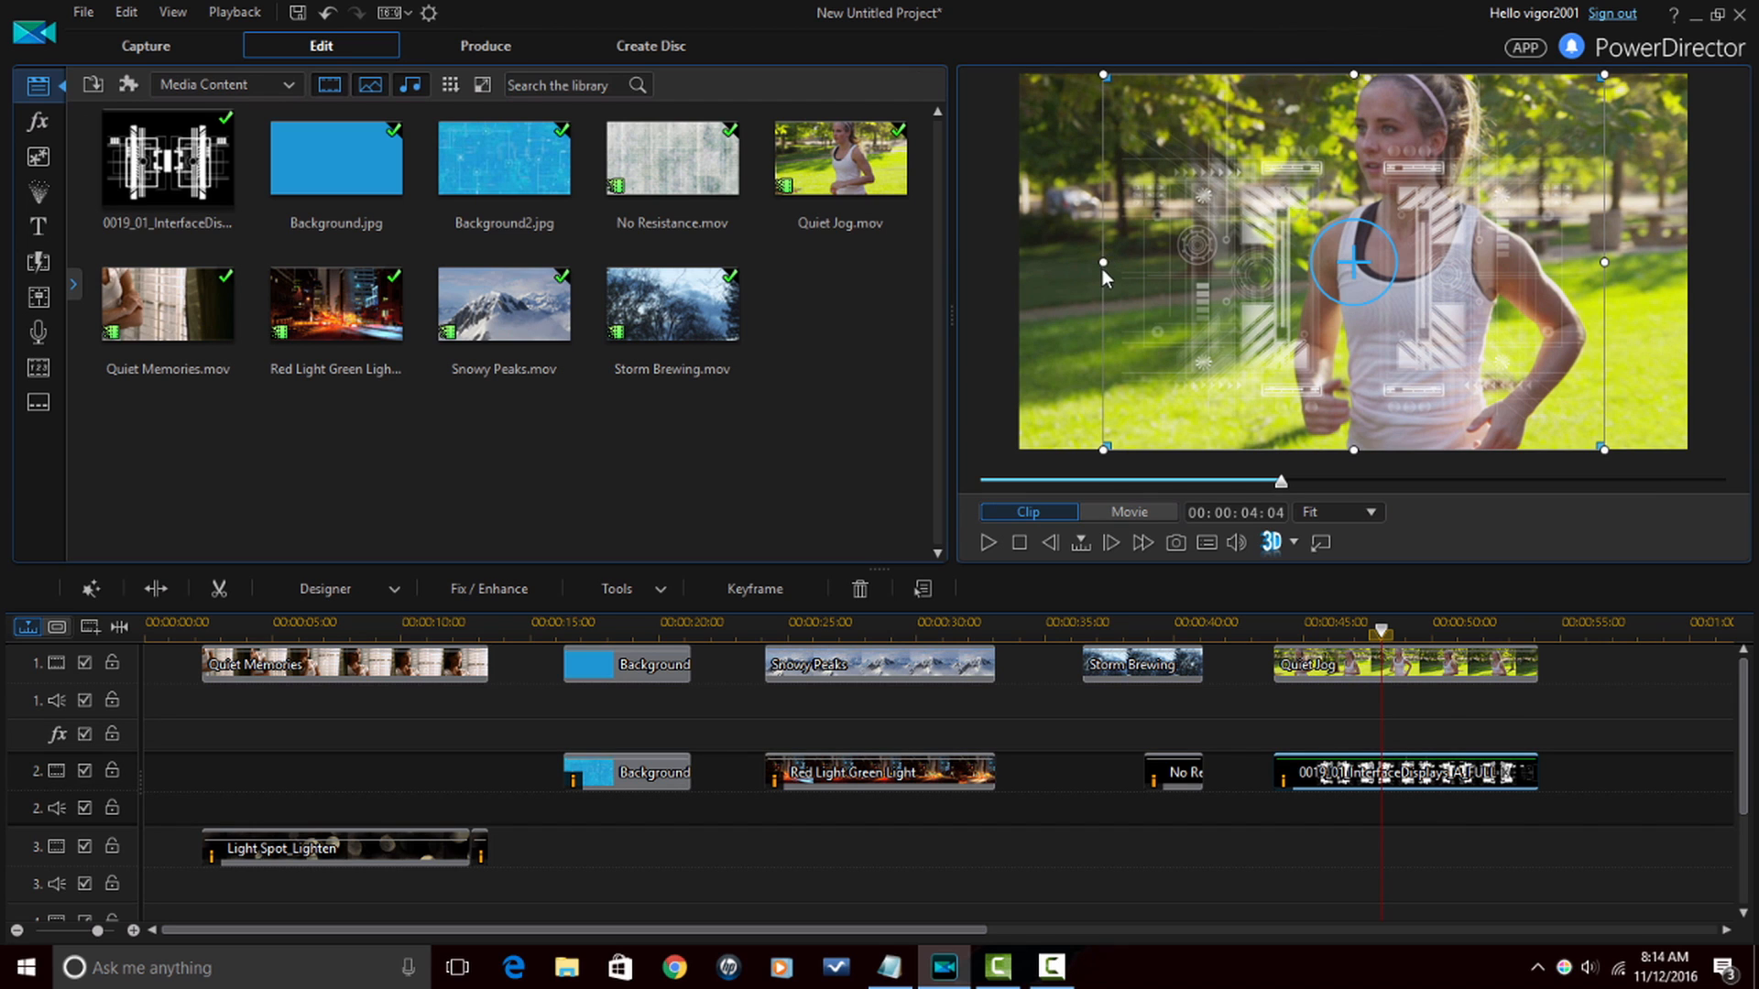
# Step: Stretch the overlay across the full frame width and play back the whole movie
pyautogui.moveTo(1103, 261); pyautogui.dragTo(1041, 273)
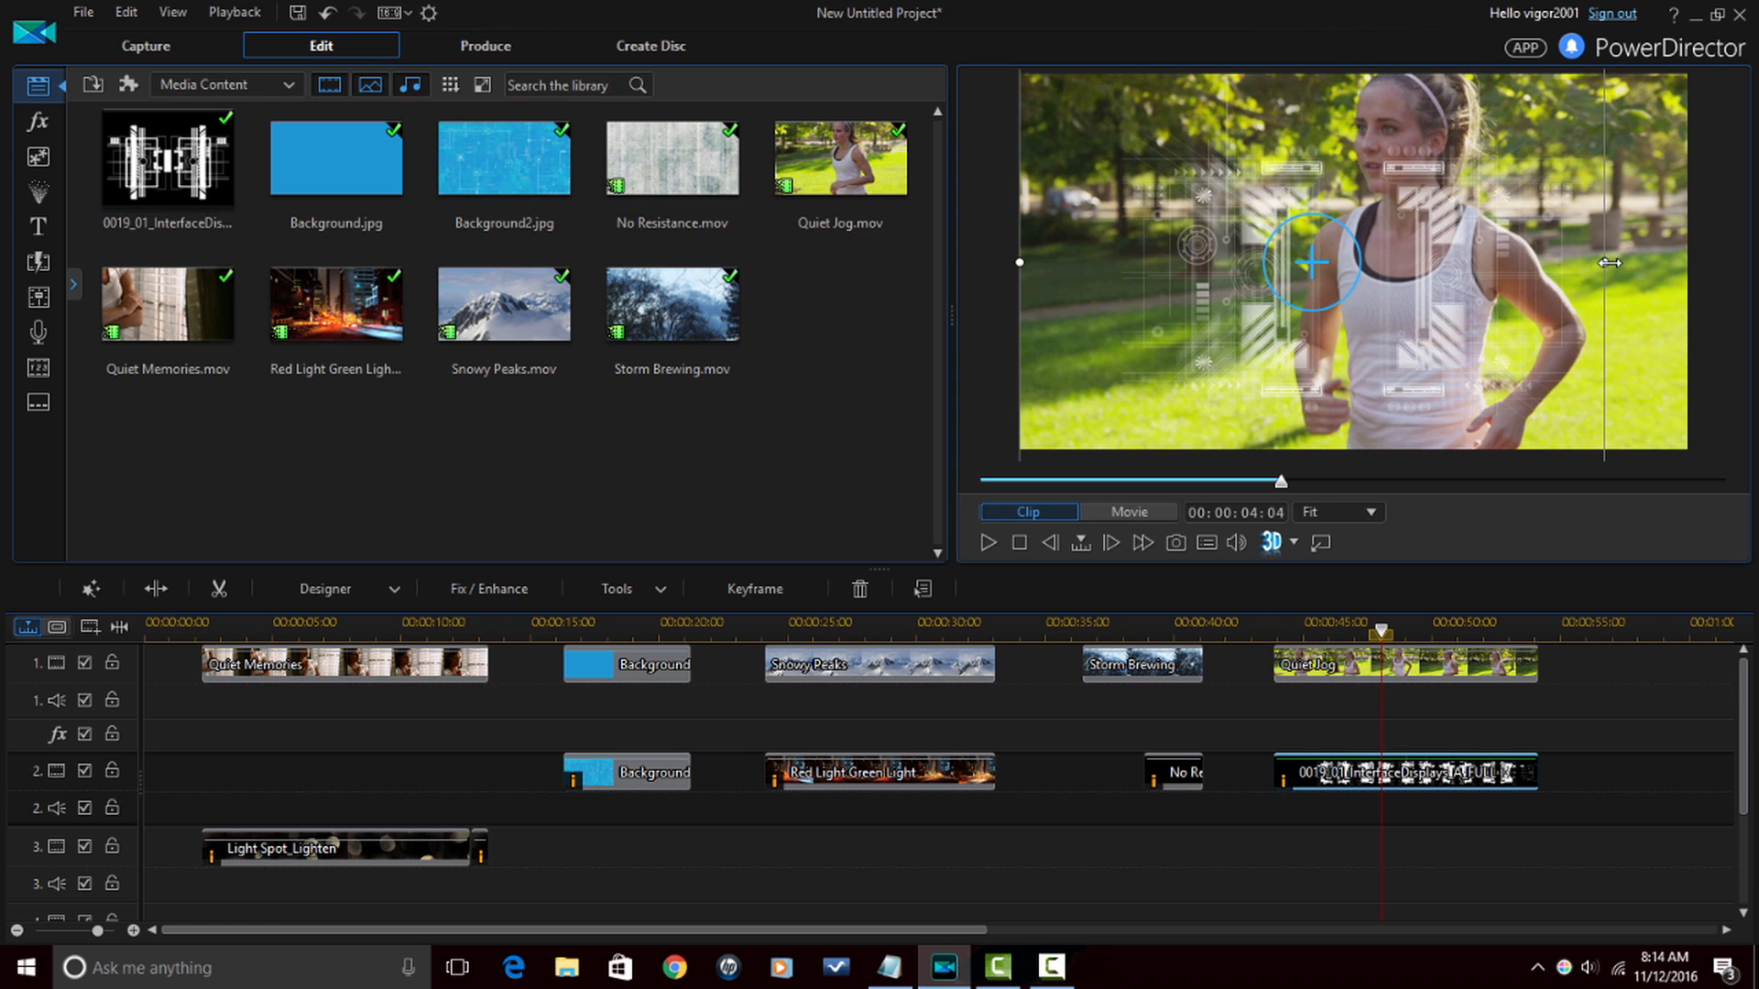
pyautogui.moveTo(1611, 262); pyautogui.dragTo(1679, 262)
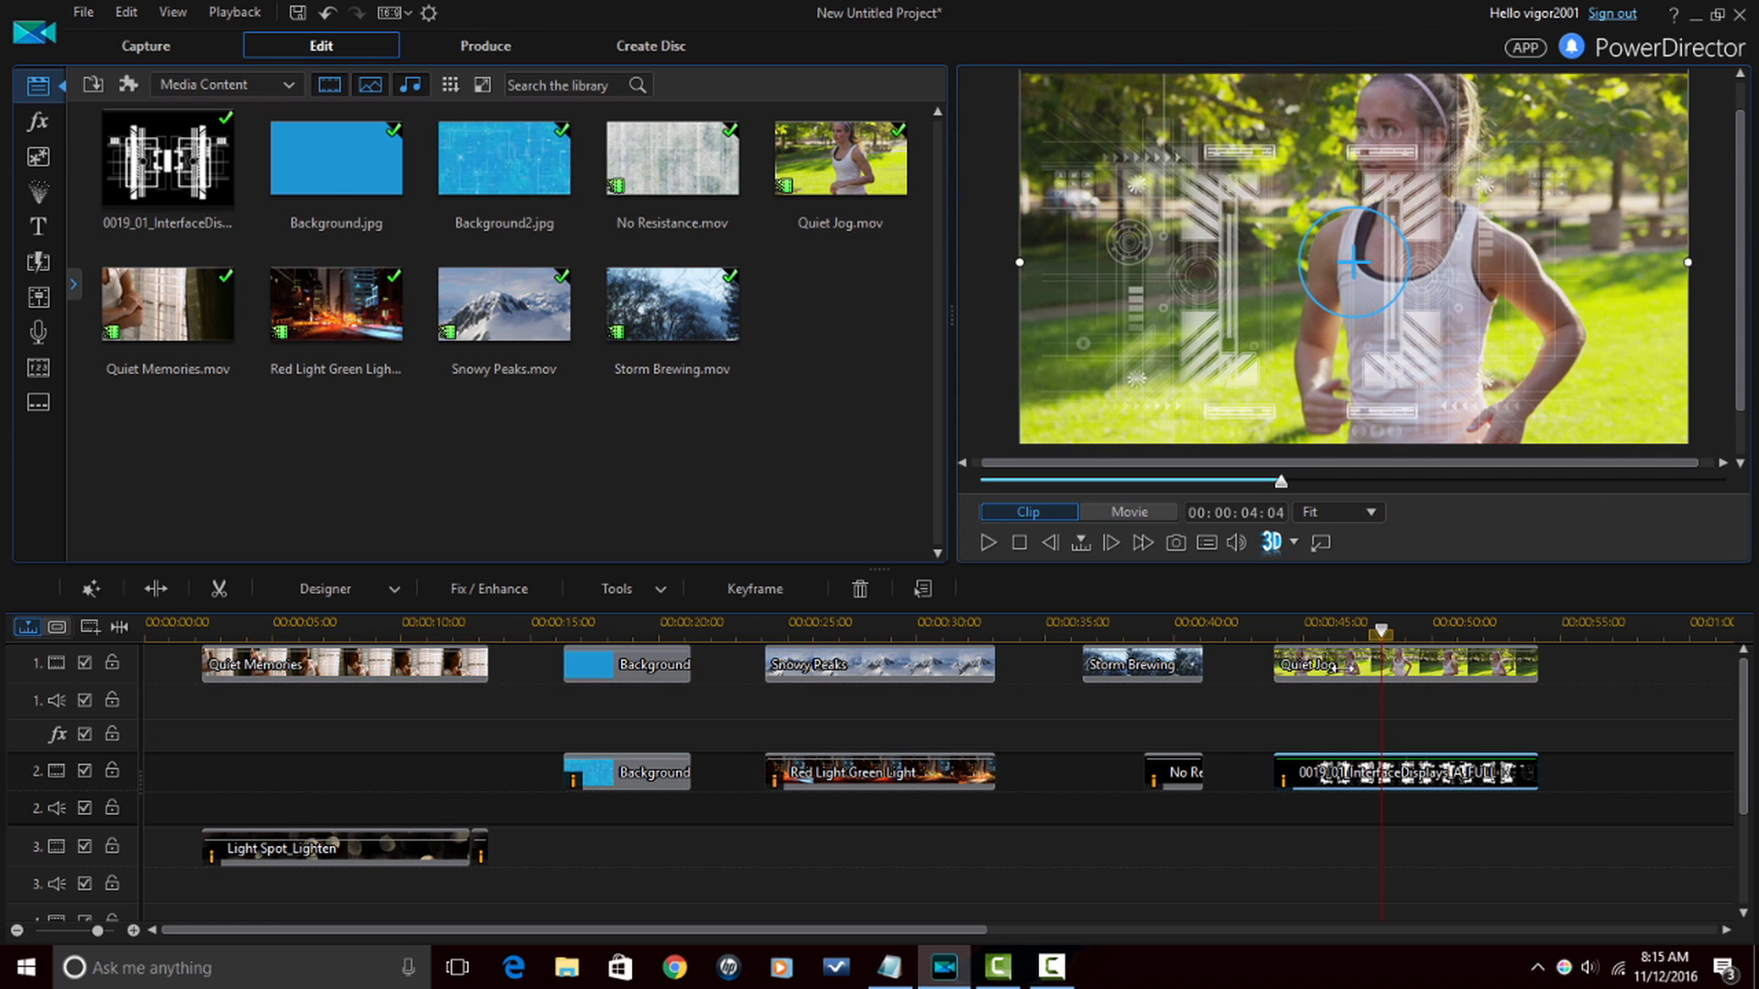
pyautogui.click(1200, 844)
pyautogui.press('space')
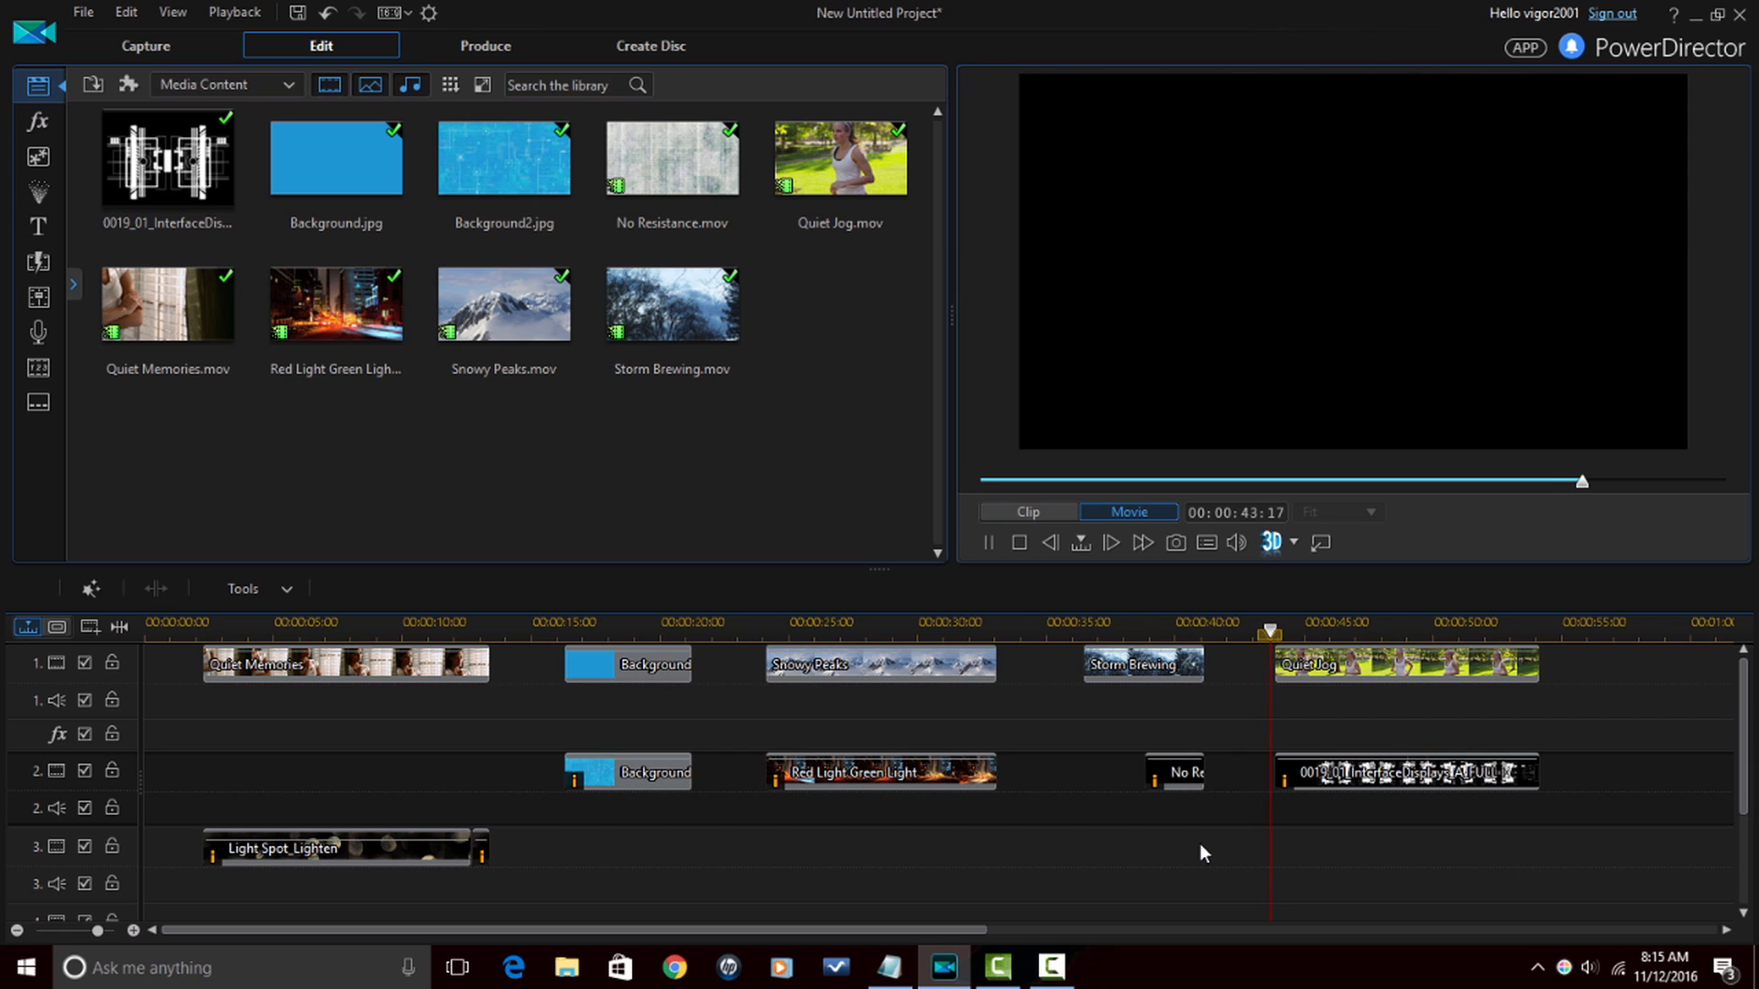